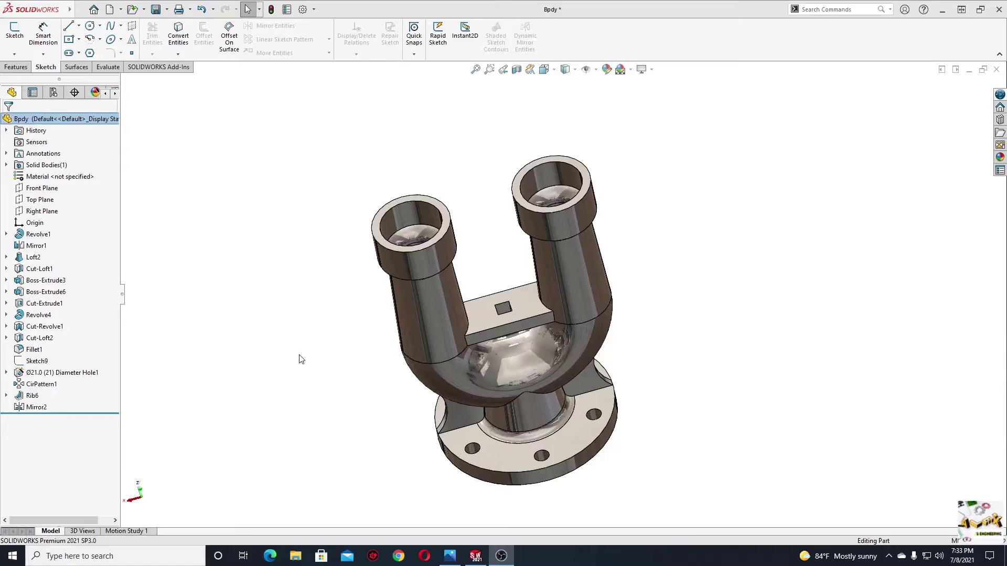
Step: Examine the finished body model and the Body views and dimensions in the safety valve drawing image
middle_drag(300, 359, 337, 364)
click(451, 557)
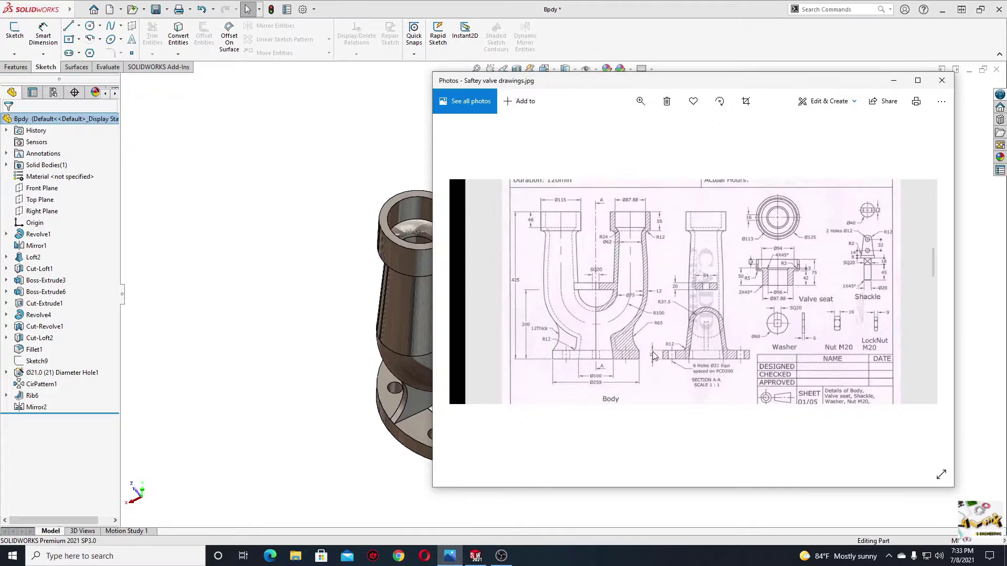
click(926, 82)
scroll(447, 258, up, 3)
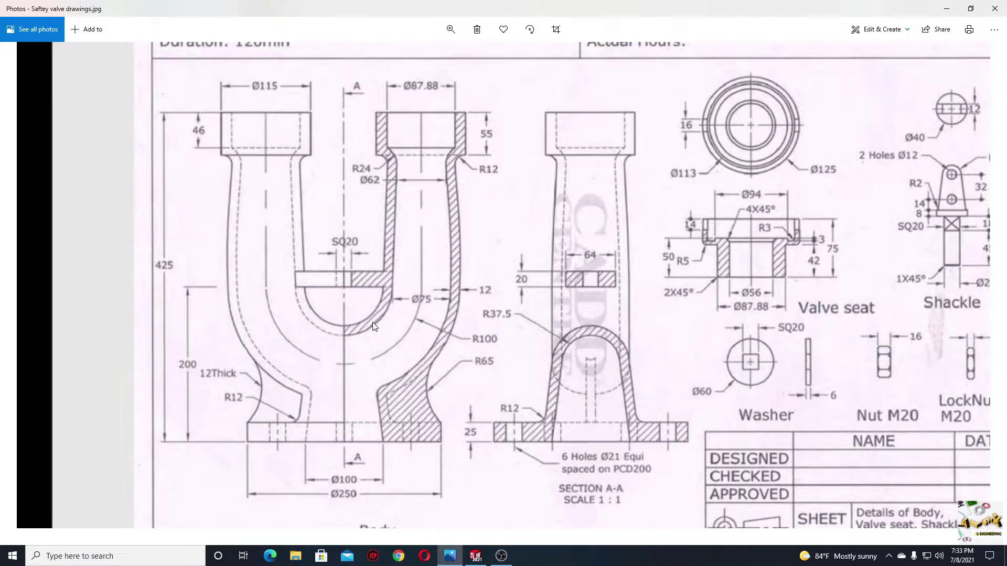
click(970, 8)
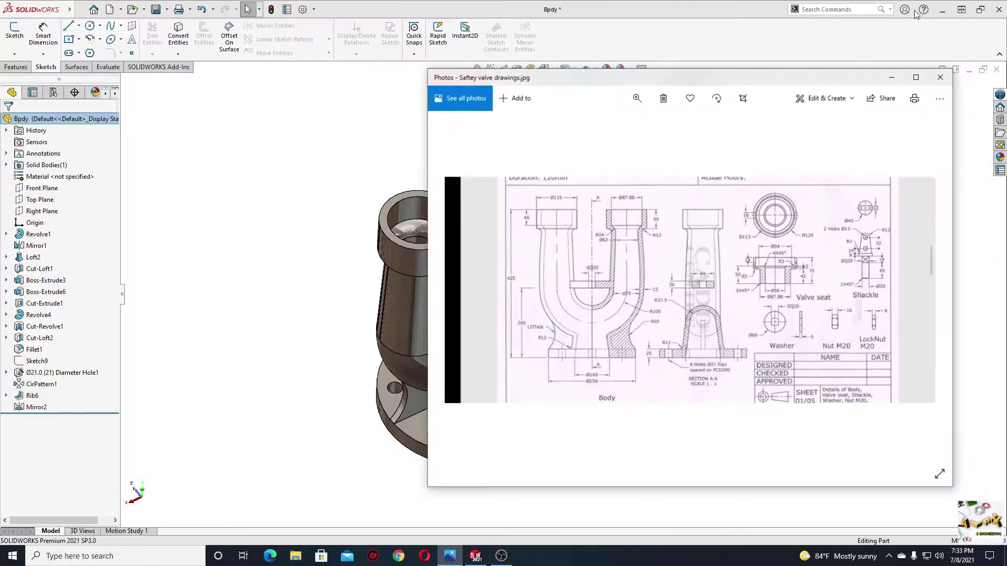
drag(751, 83, 0, 141)
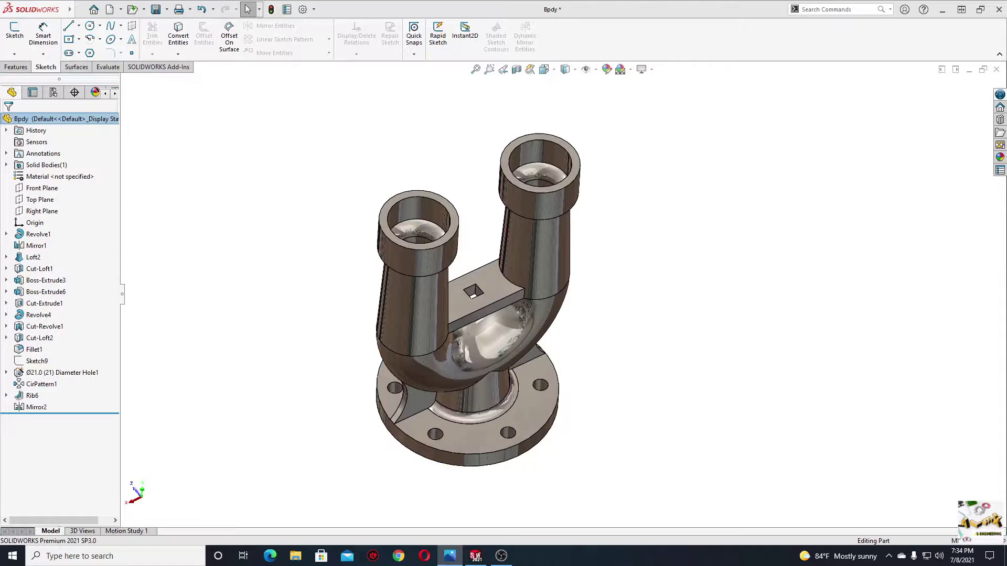
click(267, 229)
middle_drag(268, 201, 158, 25)
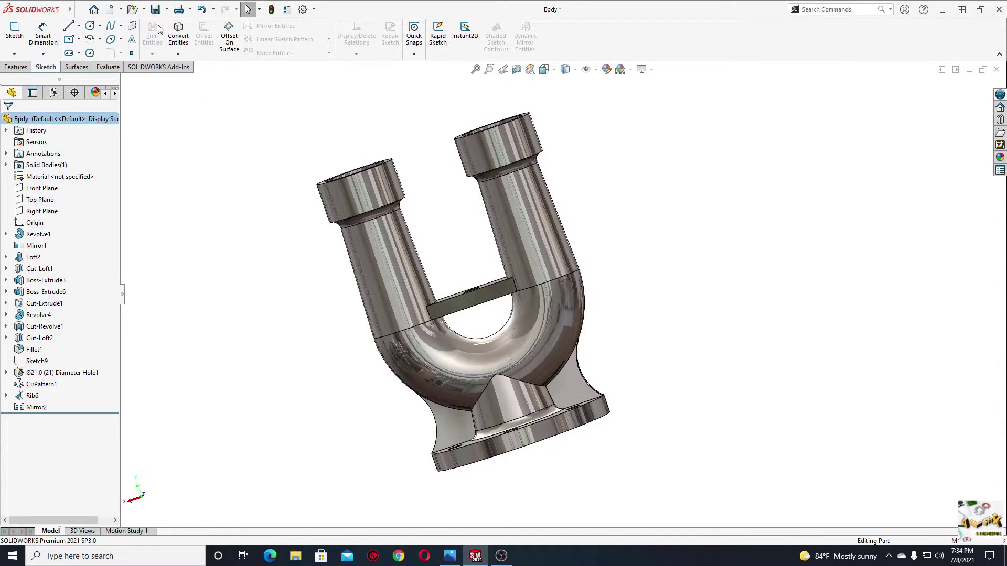
Step: Create a new part document and set its background scene to Plain White
click(110, 9)
click(415, 407)
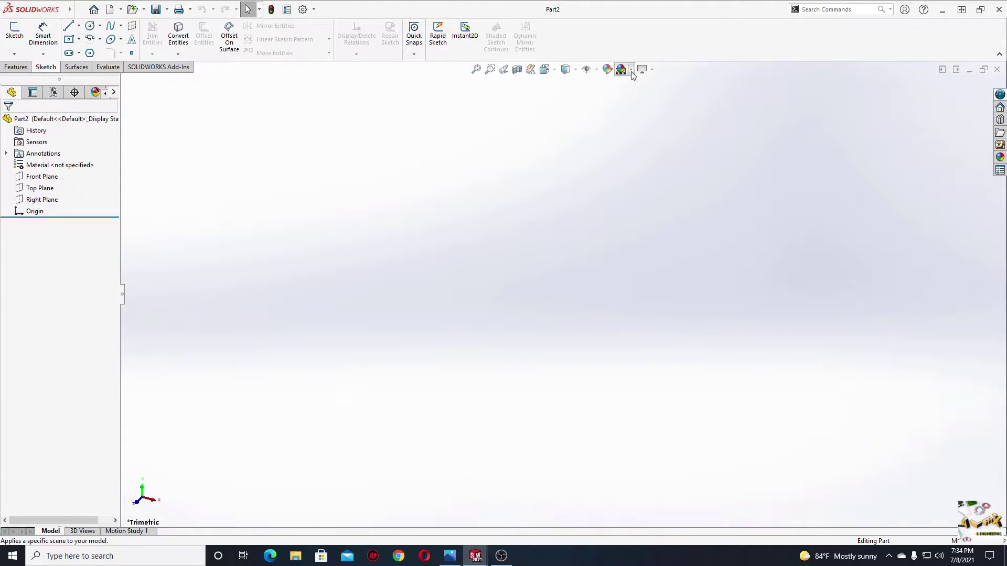
click(631, 69)
click(637, 96)
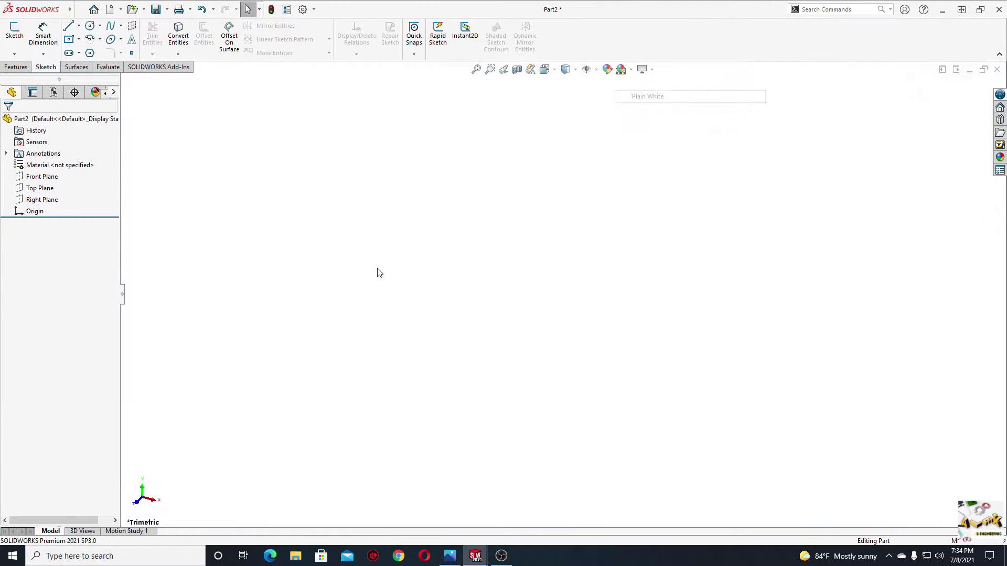
Step: Start a sketch on the Front Plane and draw a vertical centerline about 77 mm to the right of the origin
click(41, 178)
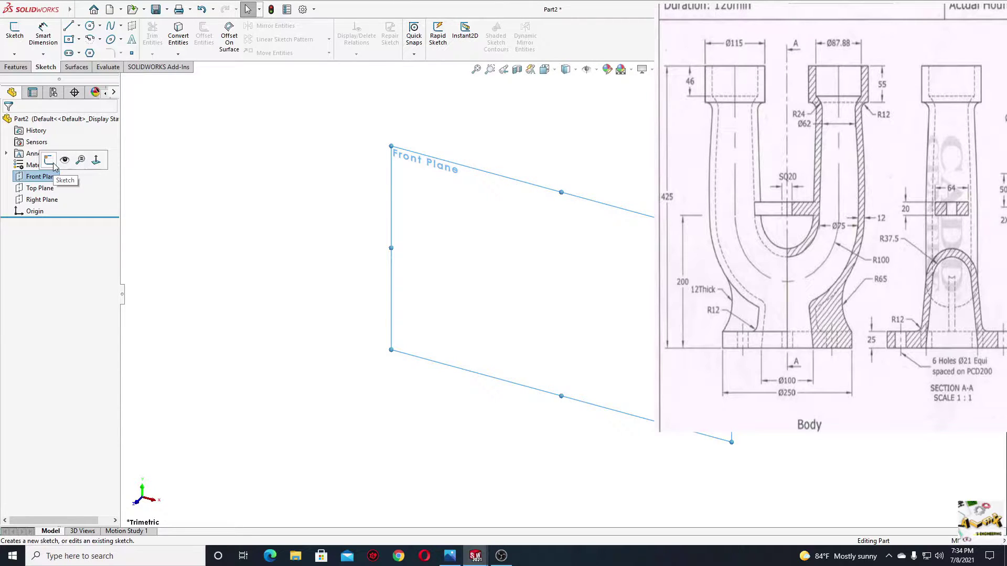
click(54, 164)
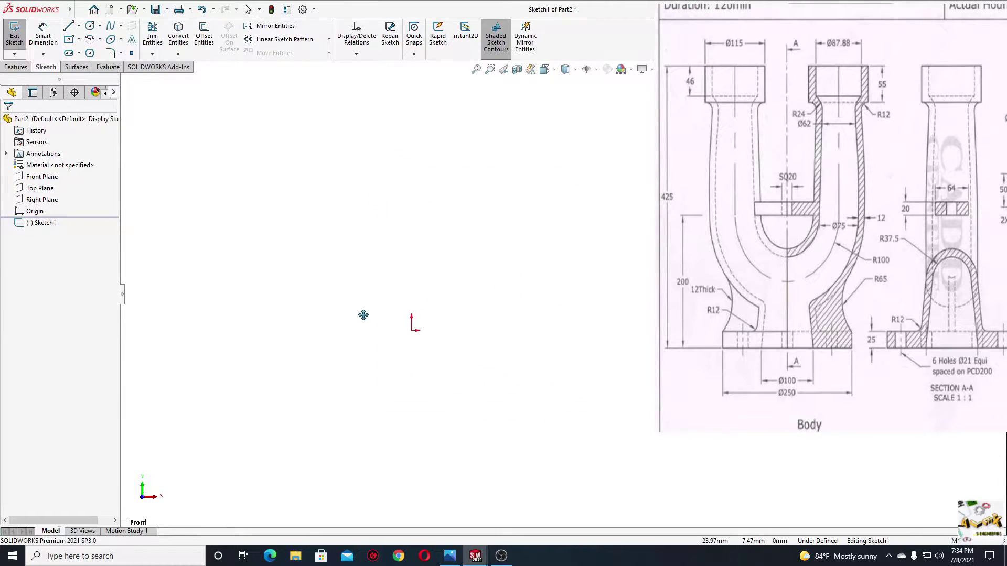
ctrl+middle_drag(348, 297, 312, 327)
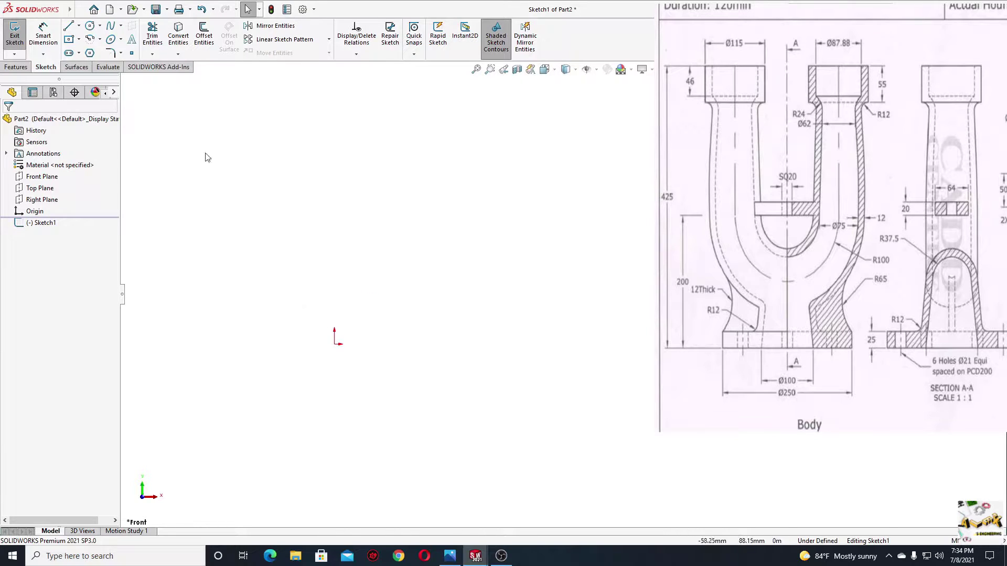
click(79, 26)
click(87, 33)
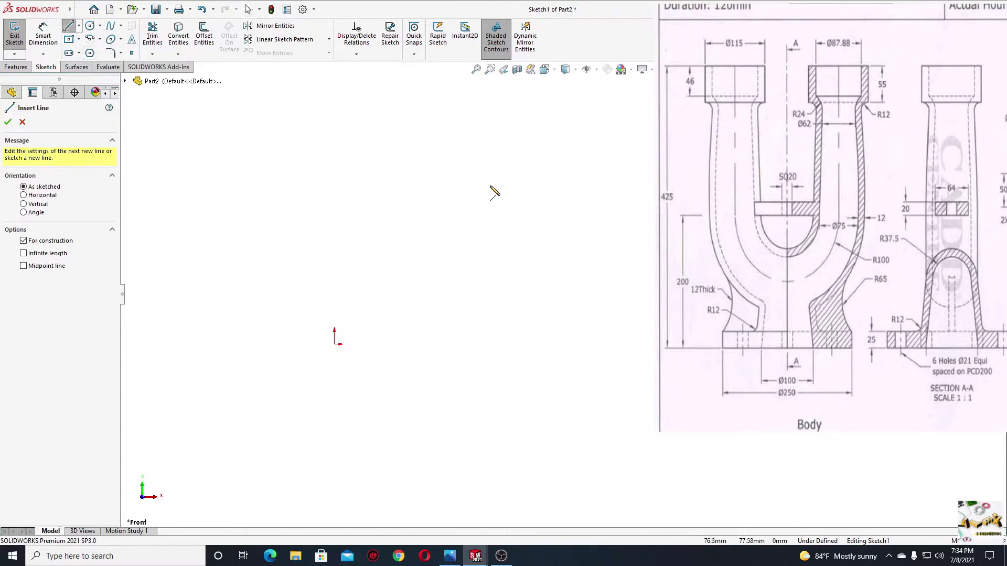
click(491, 178)
click(490, 344)
right_click(466, 331)
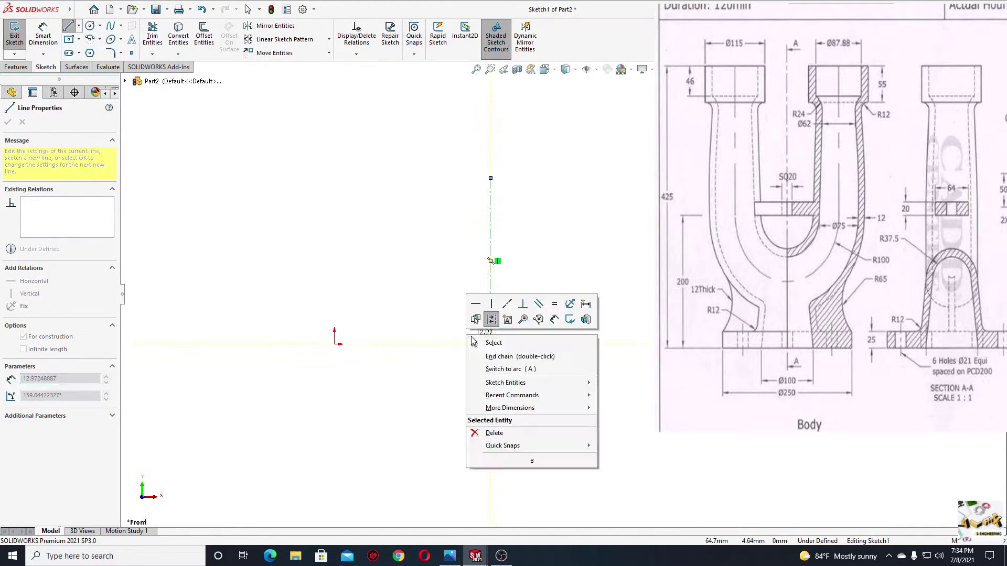
click(478, 342)
Step: Add a Horizontal relation between the centerline's lower endpoint and the origin
ctrl+middle_drag(478, 344, 437, 359)
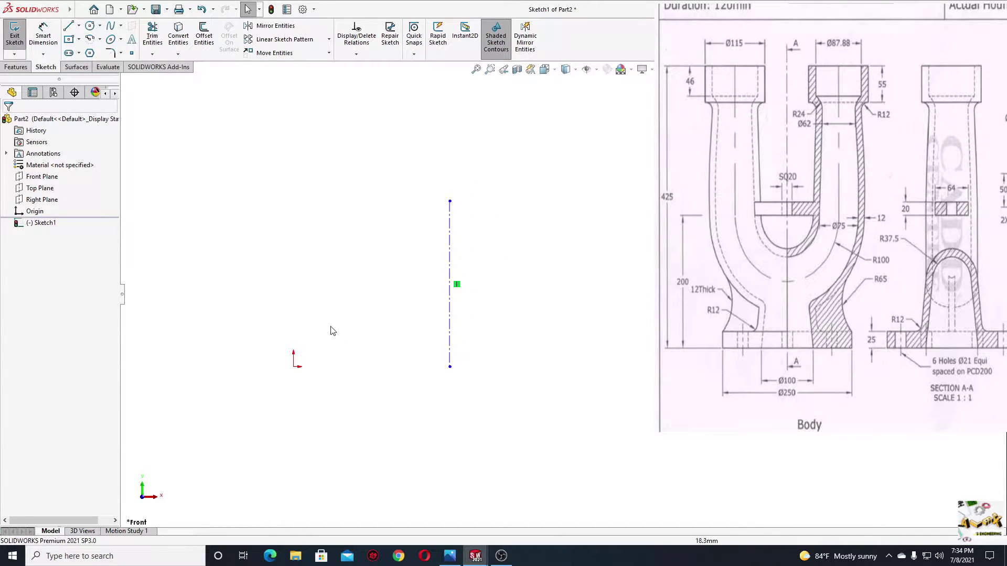
click(450, 367)
ctrl+click(295, 366)
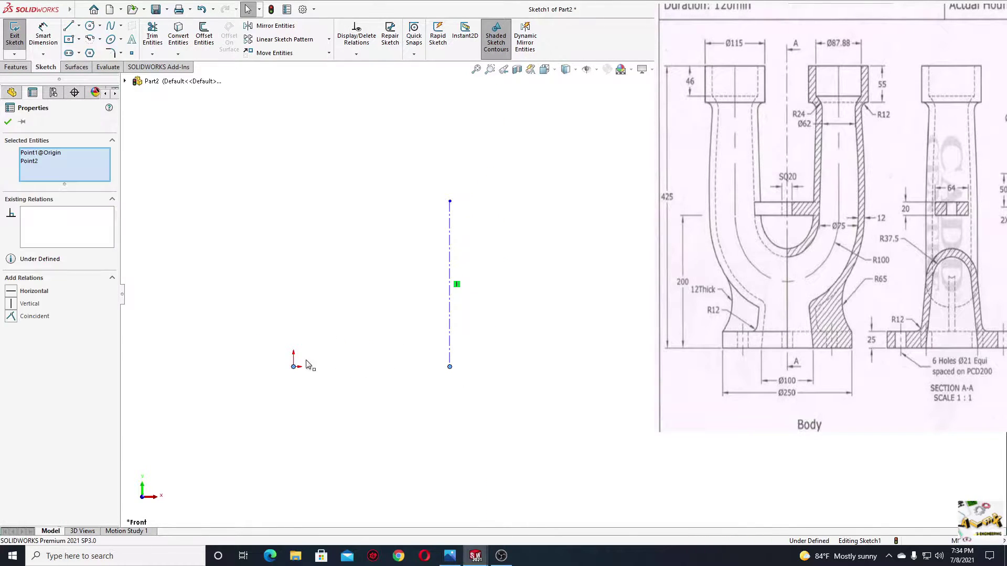
click(335, 333)
ctrl+middle_drag(257, 318, 277, 328)
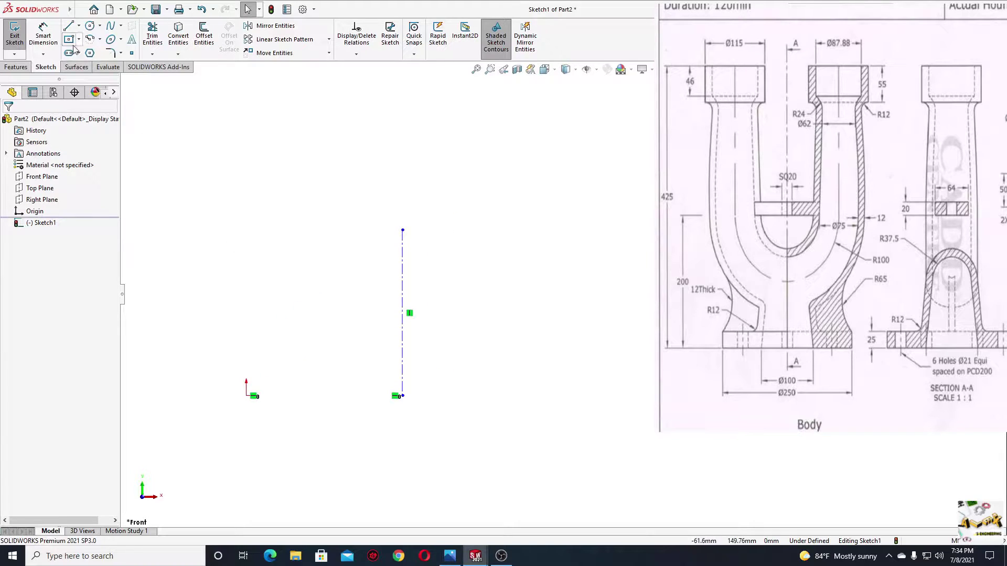
Step: Dimension the horizontal distance from the origin to the centerline as 100 mm
click(44, 36)
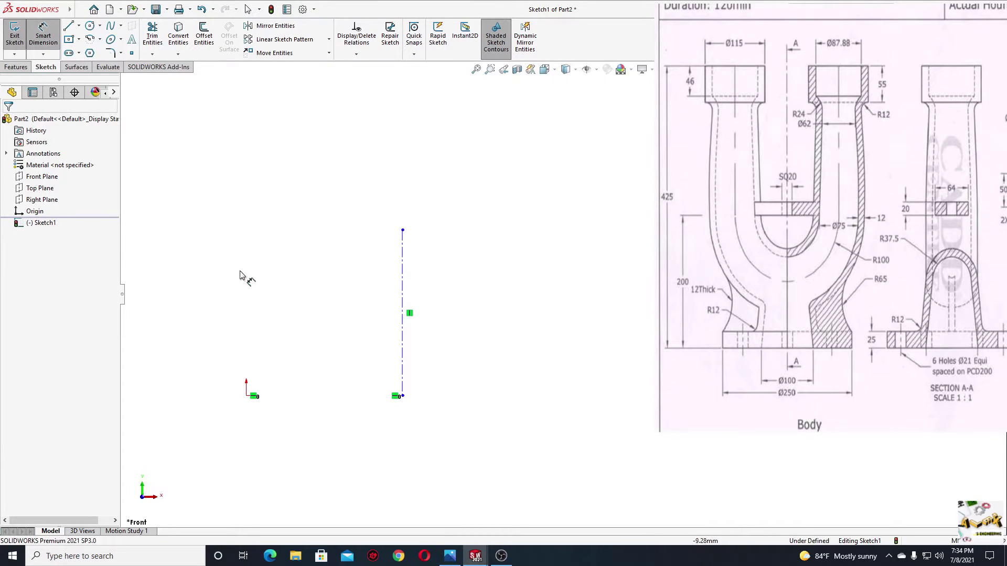
click(402, 367)
click(247, 396)
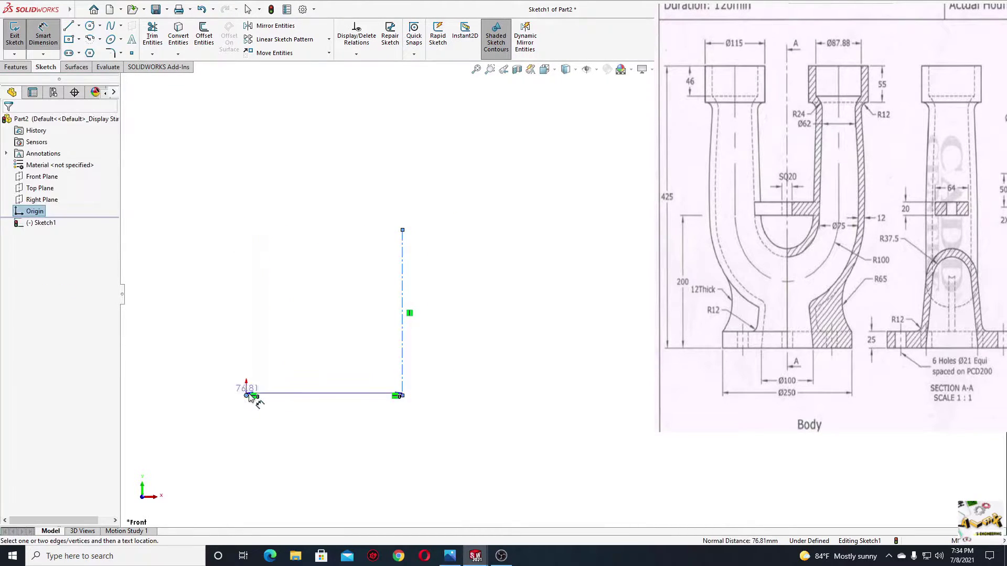
click(309, 459)
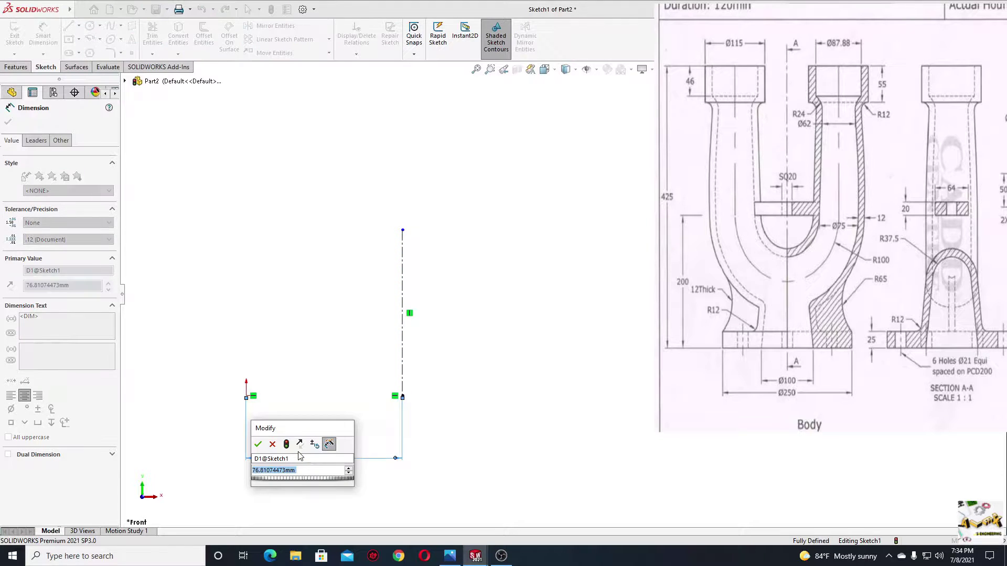
text(100)
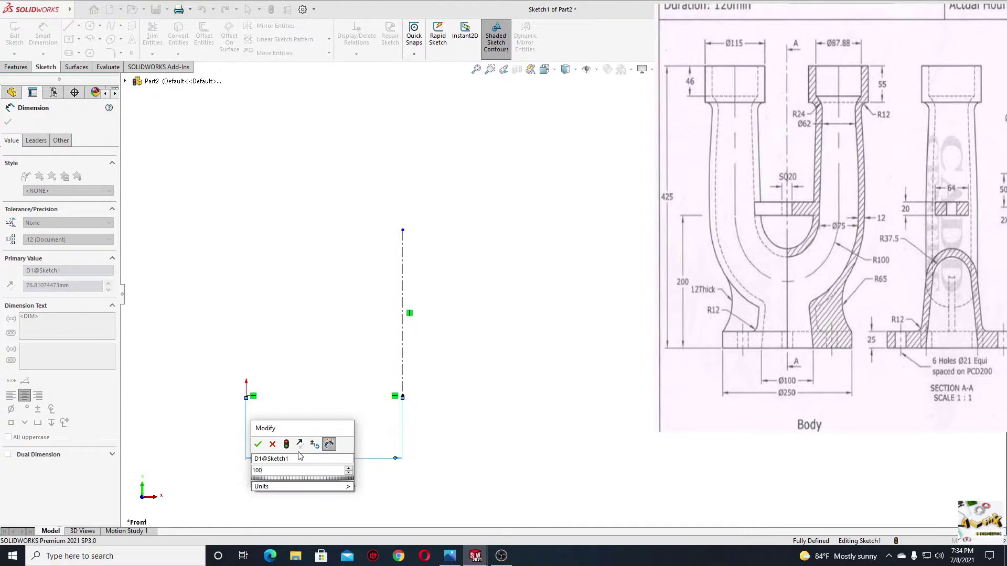
key(Return)
right_click(548, 283)
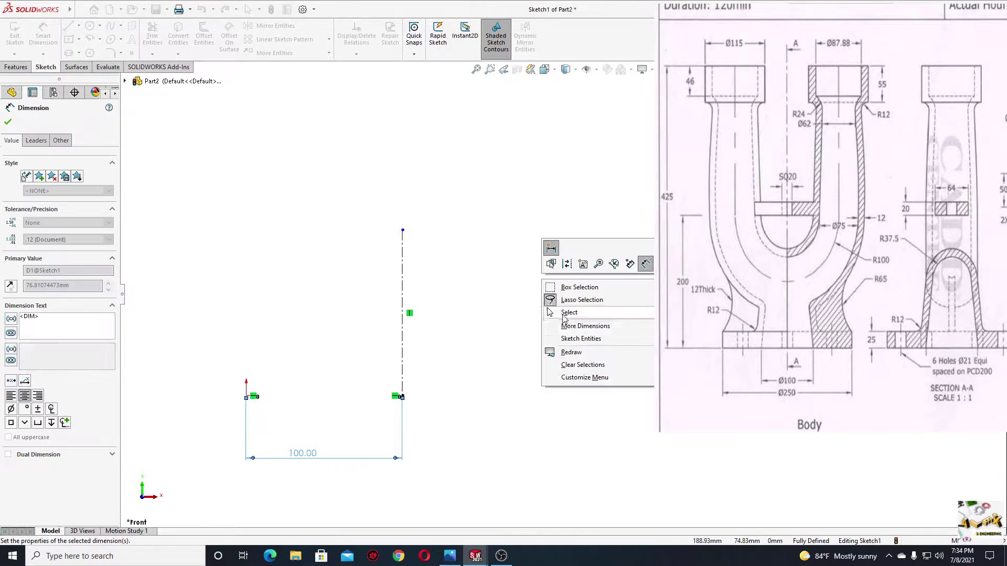
click(573, 314)
scroll(510, 312, down, 4)
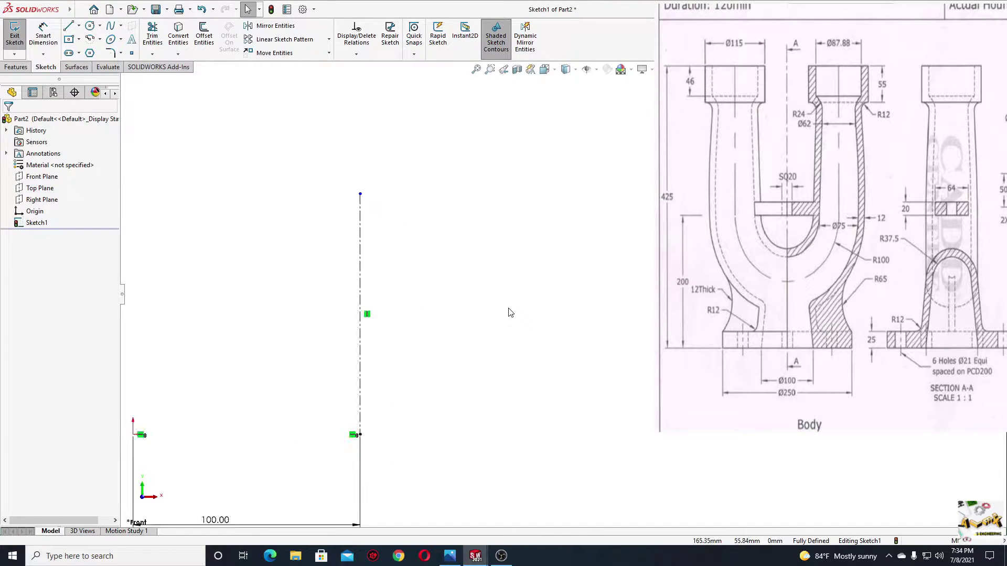
Step: Sketch the pipe wall's short base line level with the centerline's lower end, its slightly tilted outer side, and a 90° tangent arc curving outward
click(69, 27)
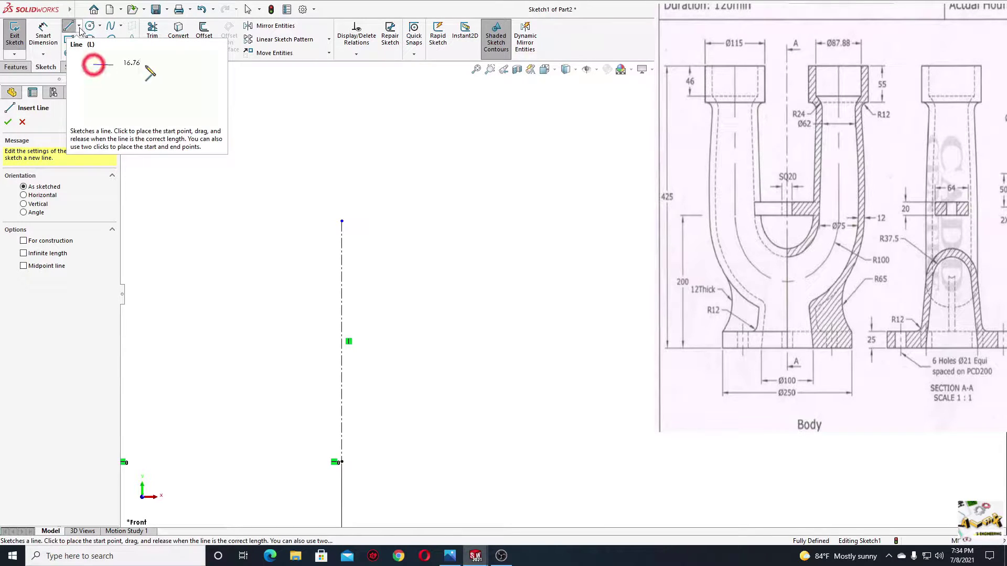
key(Escape)
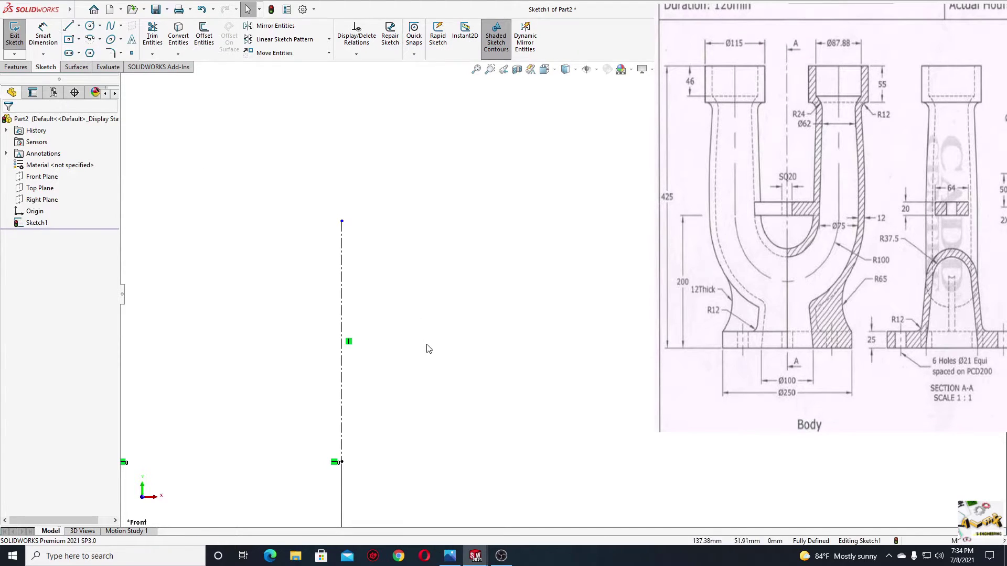
ctrl+middle_drag(429, 348, 430, 301)
click(72, 27)
ctrl+middle_drag(453, 229, 435, 231)
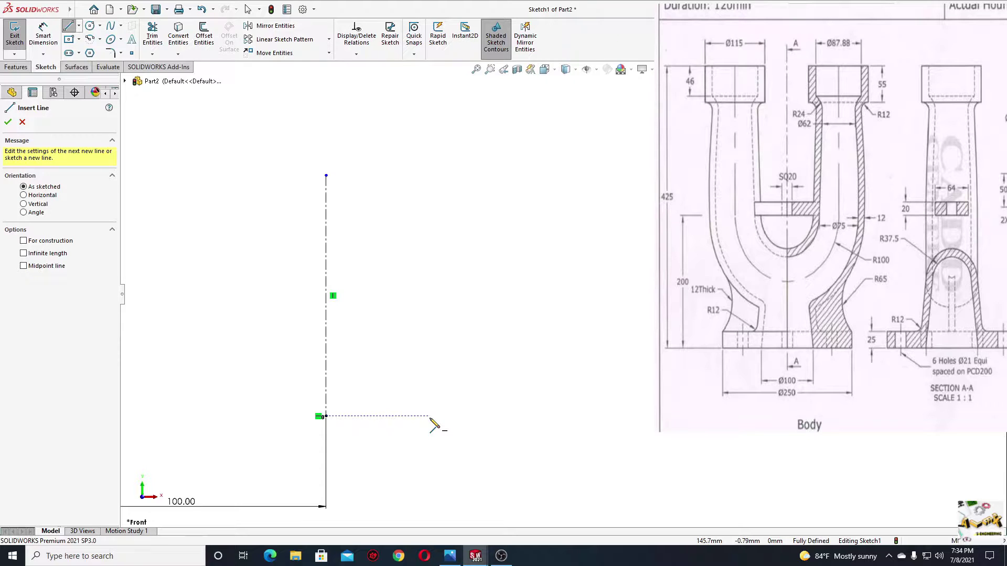
click(430, 416)
click(451, 416)
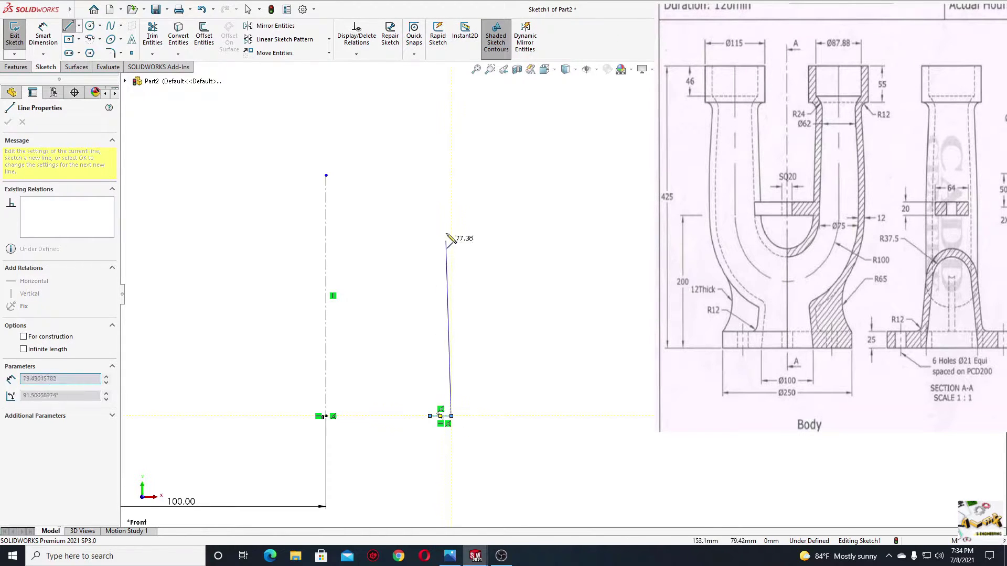
click(446, 189)
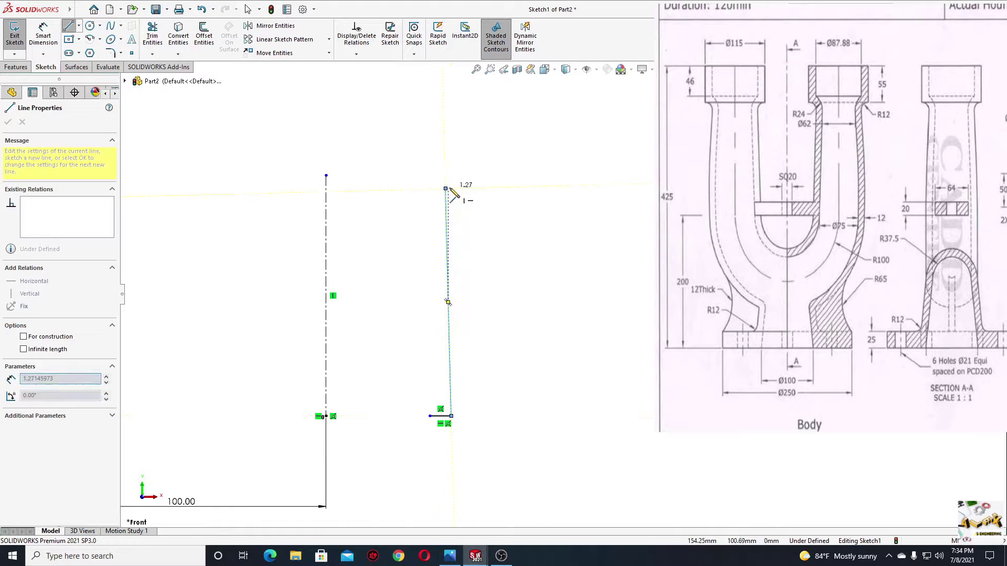
click(469, 166)
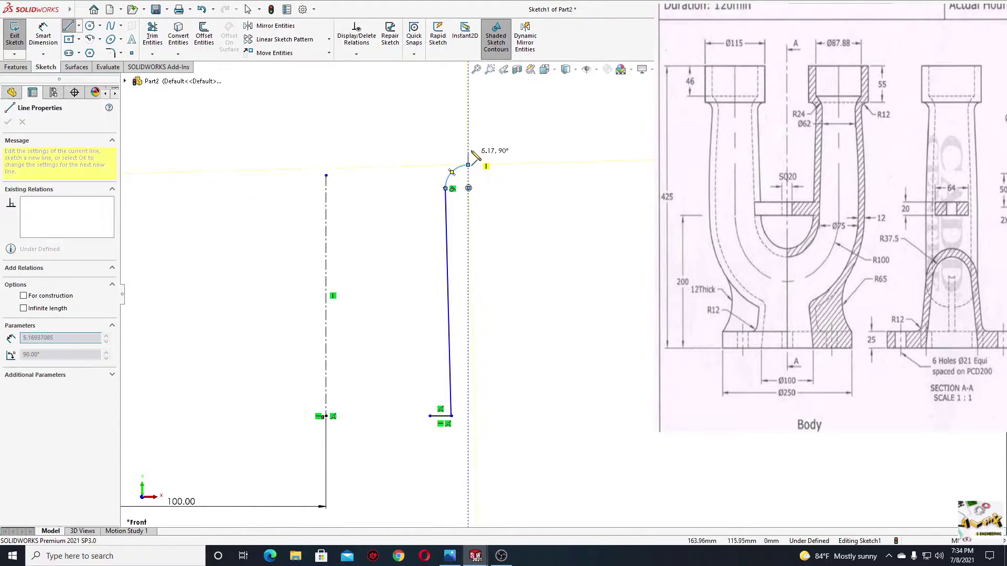
Step: Draw the rectangular collar outline, a 90° inner arc of about 12 mm radius, and a closing slanted line about 102 mm long to the base
click(468, 120)
click(446, 119)
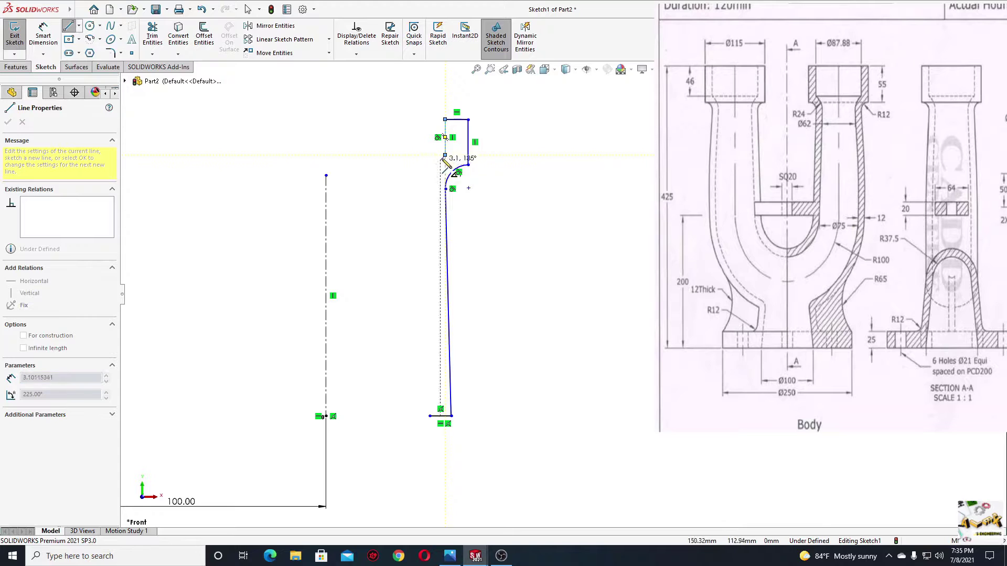
click(445, 156)
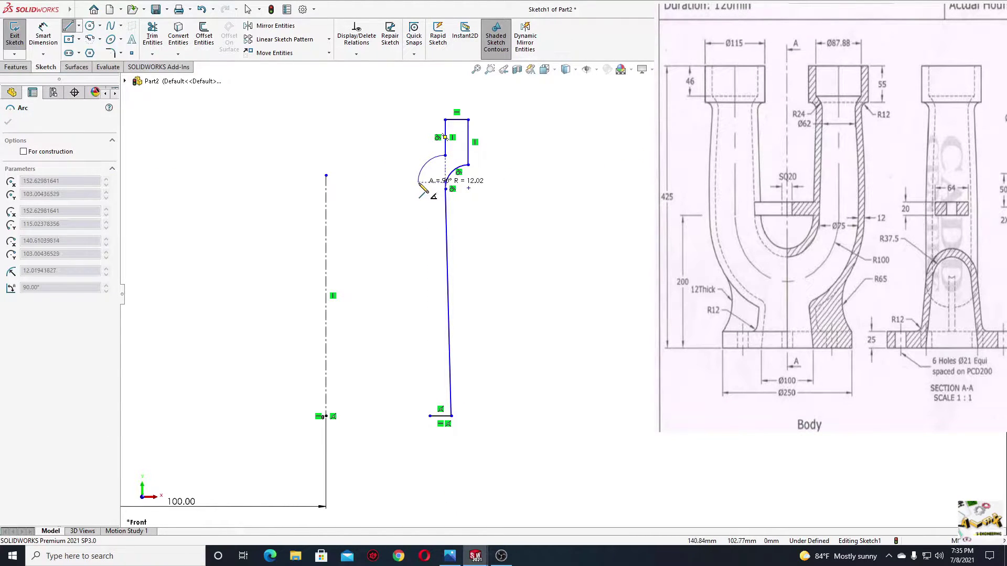
click(417, 183)
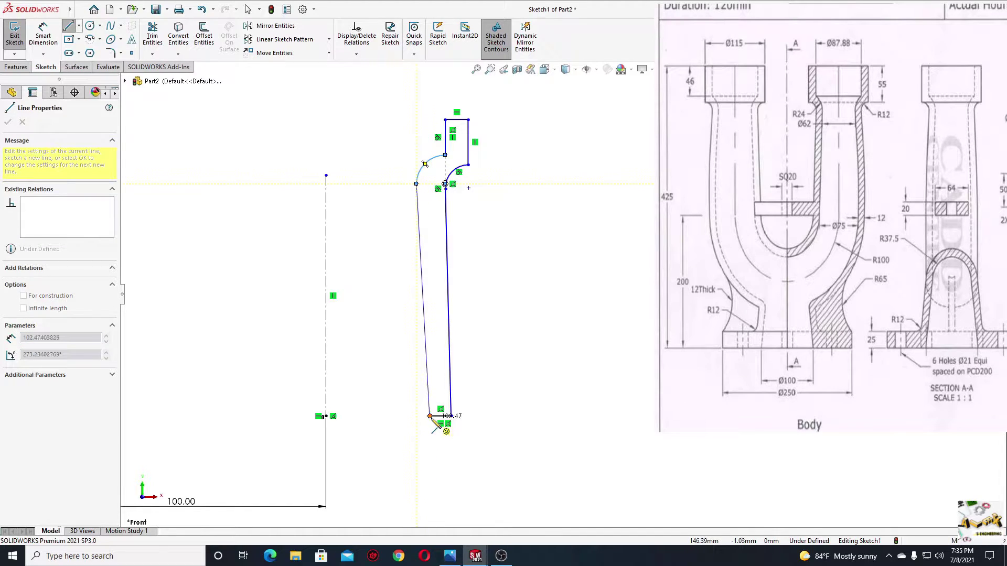
click(430, 416)
key(Escape)
Step: Delete the coincident relation between the inner arc's center and the collar's inner vertical line, and nudge that line slightly
scroll(444, 262, down, 3)
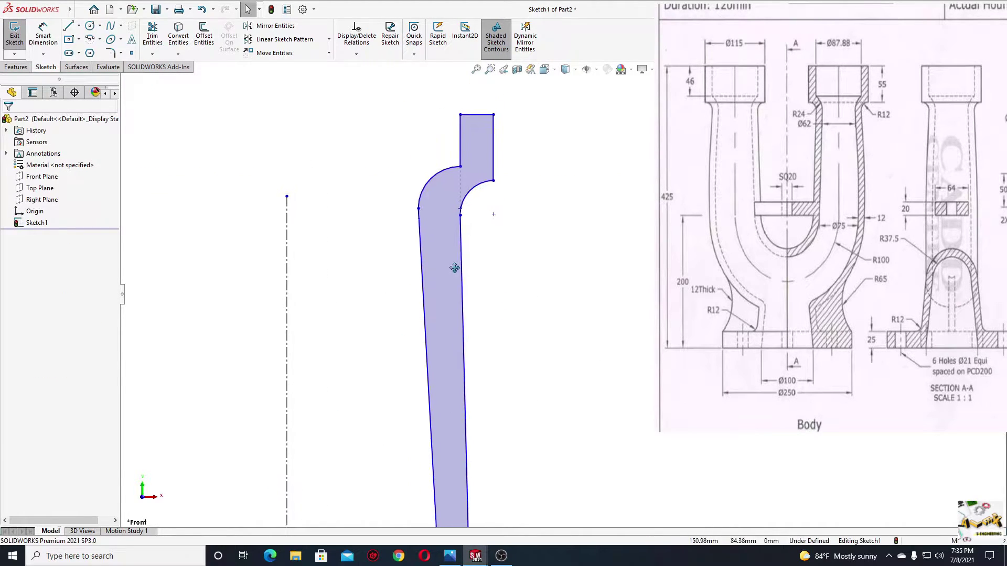
ctrl+middle_drag(455, 268, 446, 295)
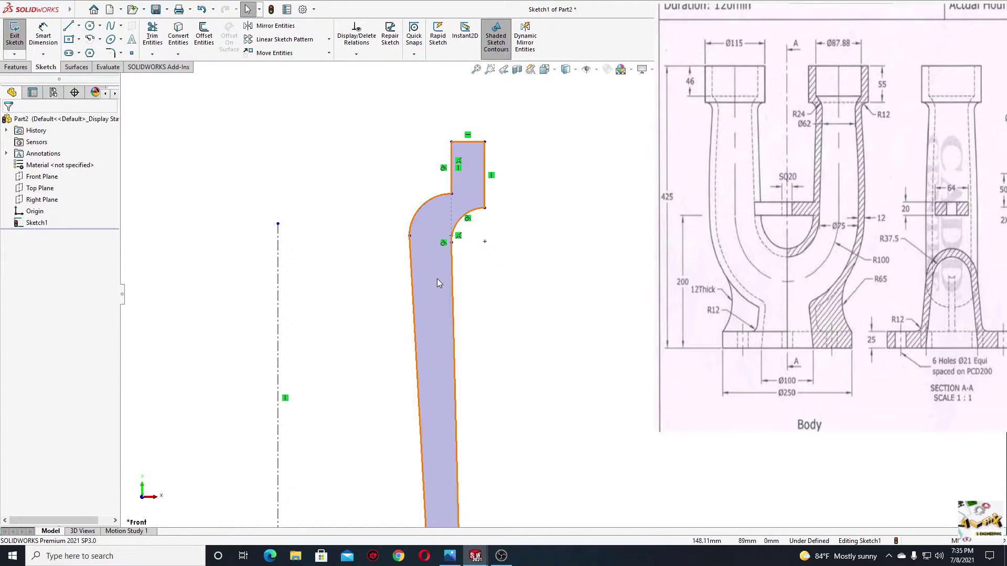
right_click(460, 240)
click(499, 368)
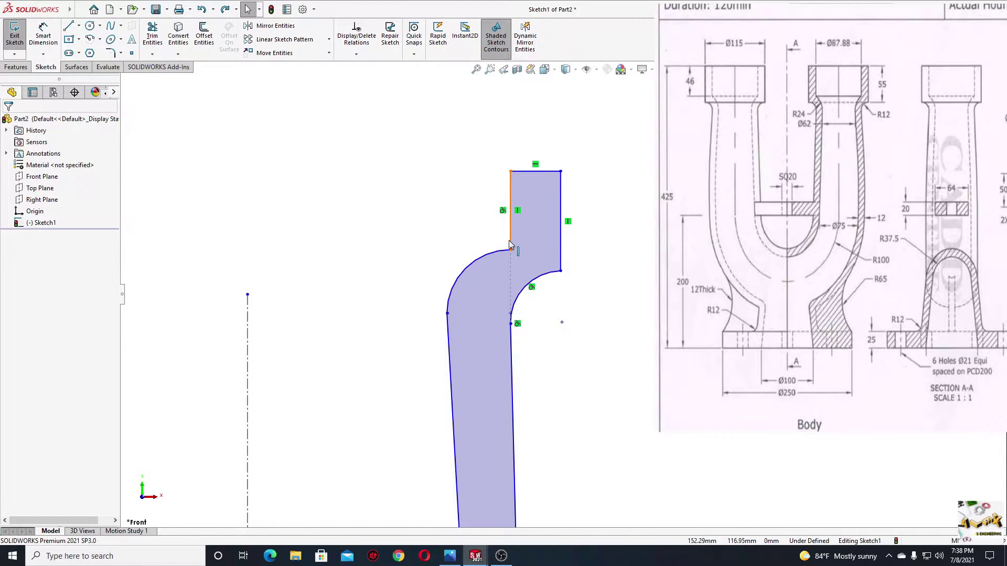
mouse_move(509, 241)
mouse_down()
mouse_move(494, 240)
mouse_move(511, 250)
mouse_up()
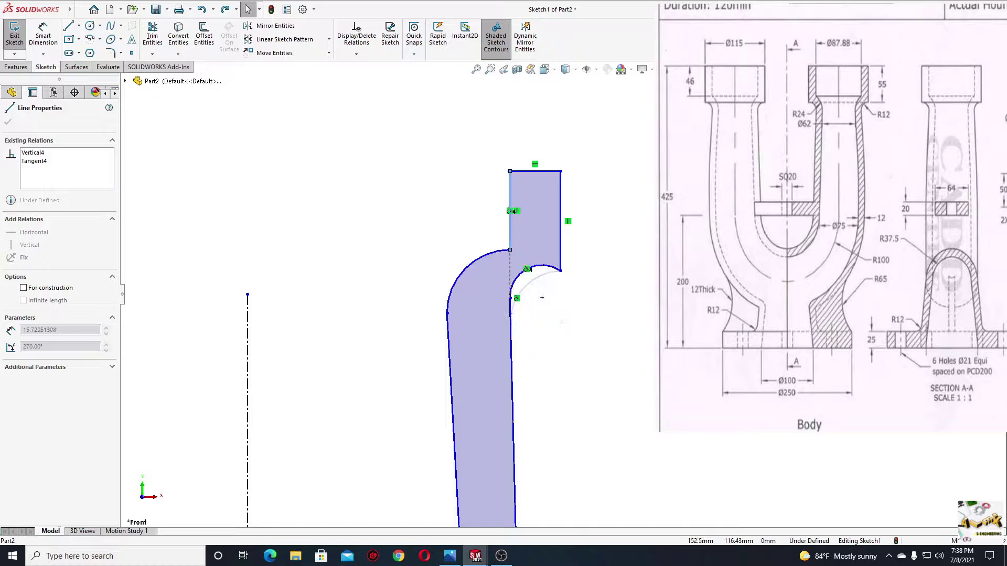
click(406, 304)
ctrl+middle_drag(340, 334, 306, 252)
scroll(334, 270, up, 1)
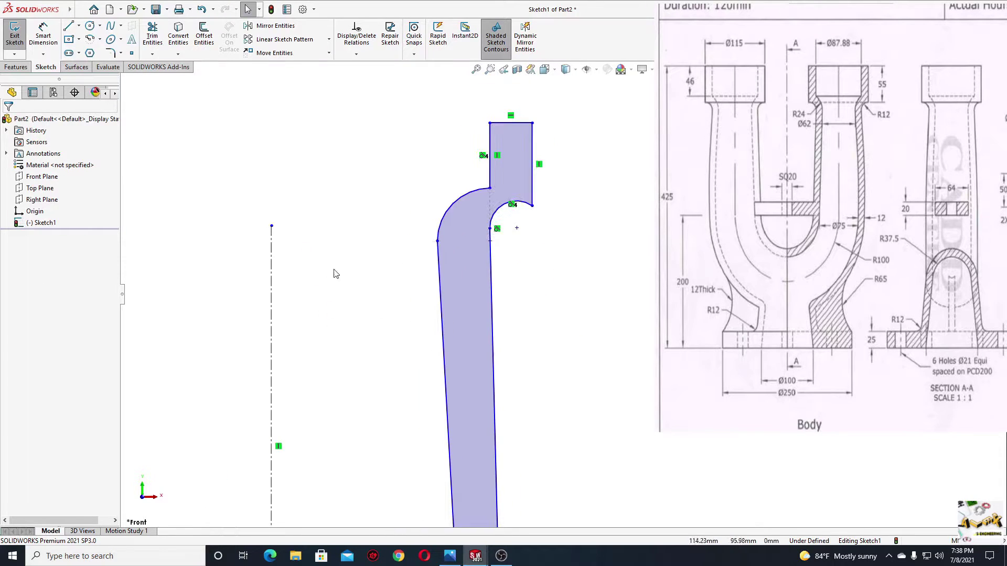
Step: Make the two slanted side lines of the pipe wall parallel
ctrl+middle_drag(468, 333, 423, 266)
click(398, 301)
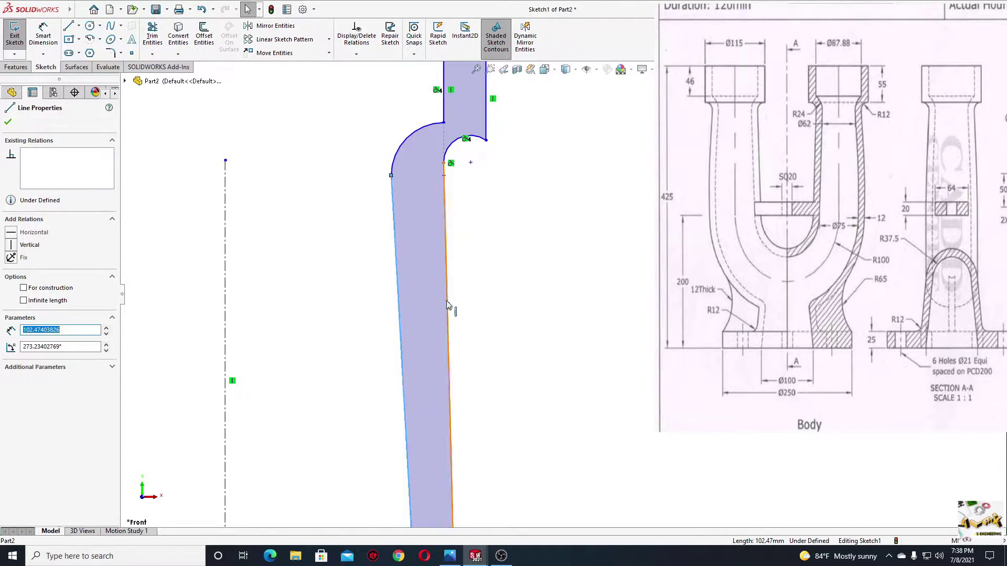
ctrl+click(448, 299)
click(540, 254)
click(515, 350)
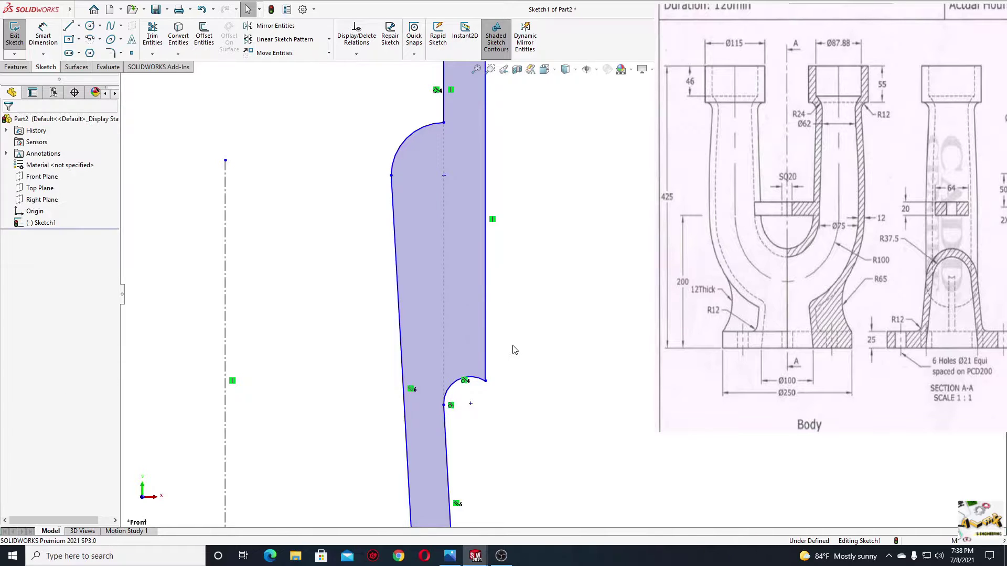
mouse_move(471, 404)
mouse_down()
mouse_move(463, 178)
mouse_move(458, 191)
mouse_move(445, 176)
mouse_up()
key(ctrl+z)
key(Escape)
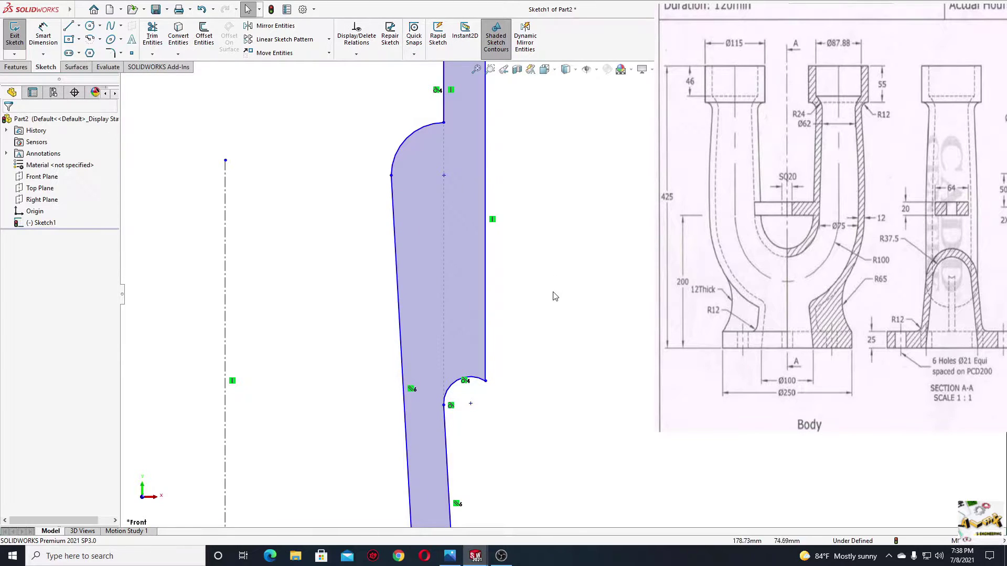
Step: Move the smaller arc's center up until the arc lies just beside the larger arc's center below the collar
drag(471, 405, 467, 182)
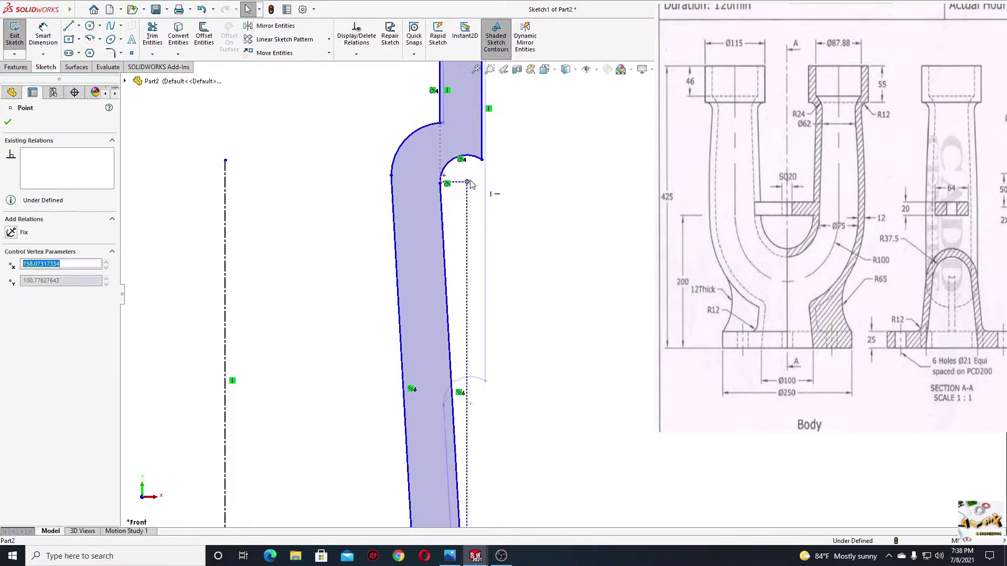
click(550, 309)
scroll(550, 310, up, 3)
mouse_move(544, 310)
ctrl+middle_down()
mouse_move(495, 251)
mouse_move(487, 198)
mouse_move(548, 300)
mouse_move(580, 265)
mouse_move(549, 355)
mouse_move(512, 272)
ctrl+middle_up()
scroll(549, 355, down, 1)
Step: Dimension the distance between the two parallel slanted wall lines as 12 mm
key(d)
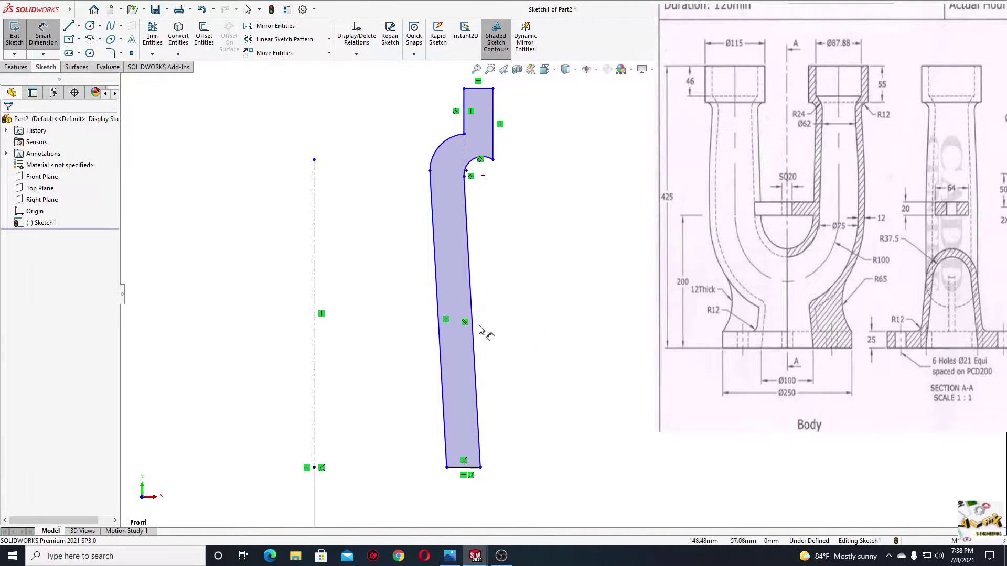
click(469, 470)
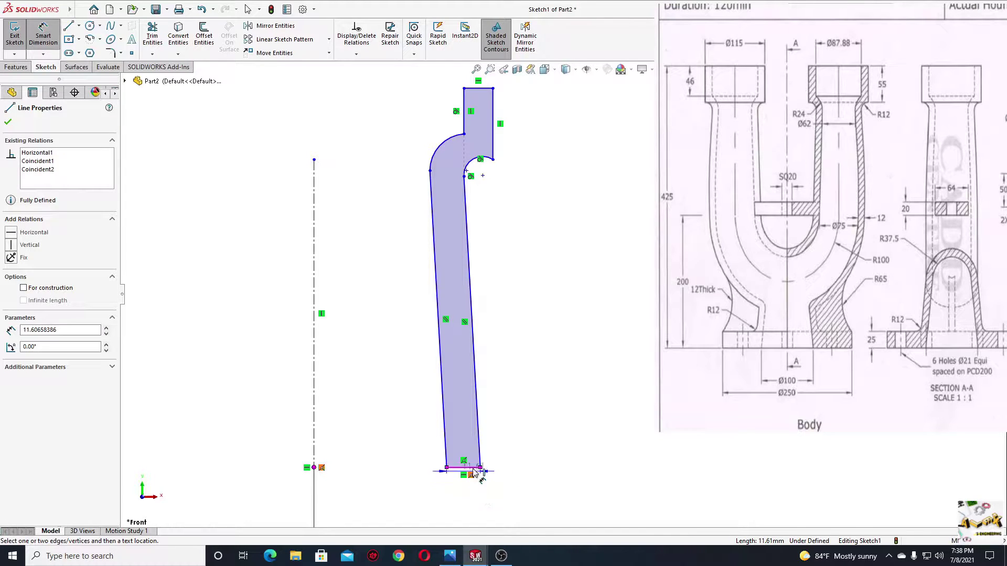
key(Escape)
click(445, 433)
click(476, 419)
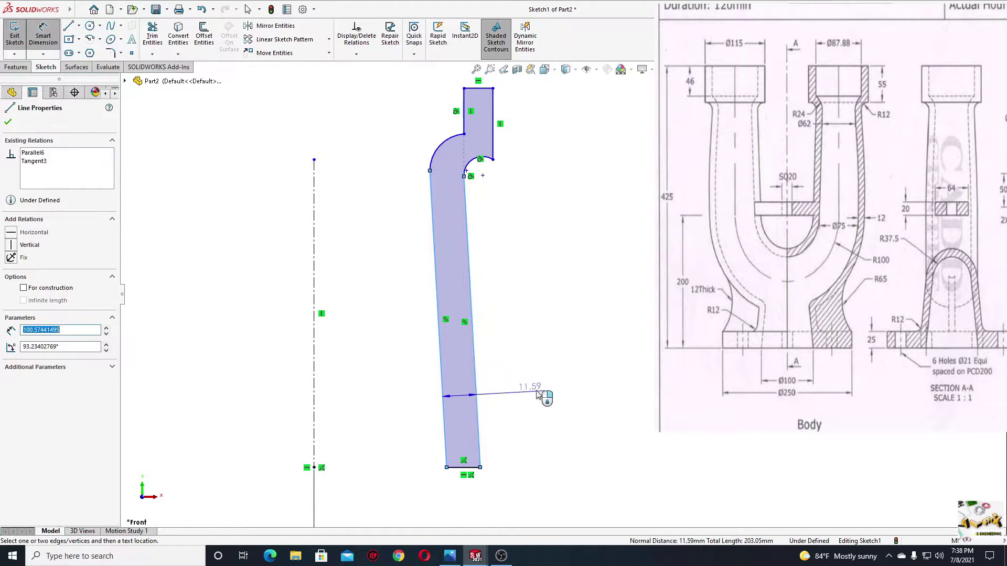
click(539, 395)
key(Return)
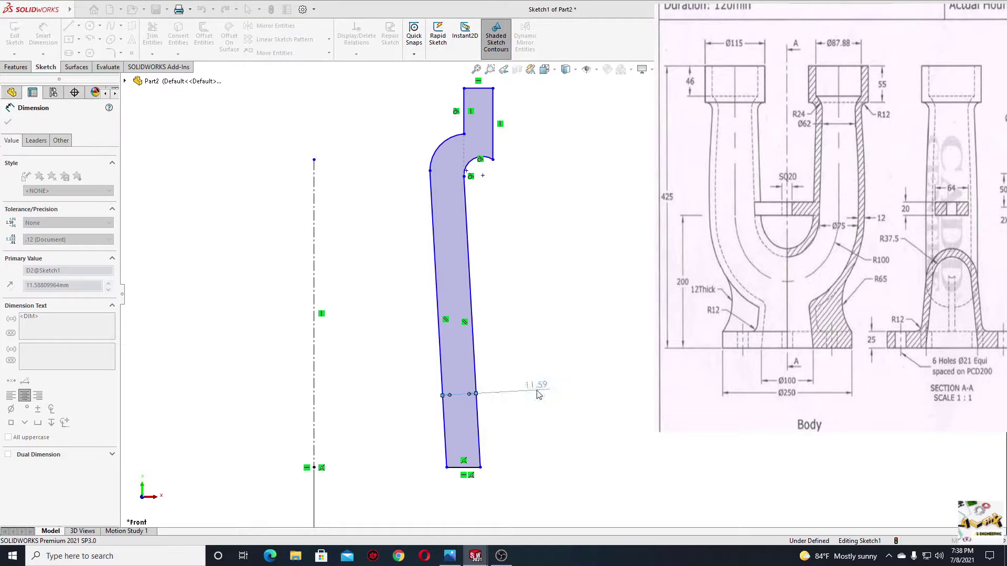
Step: Dimension the horizontal distance from the centerline's lower end to the base line's nearer endpoint as 37.5 mm
click(446, 467)
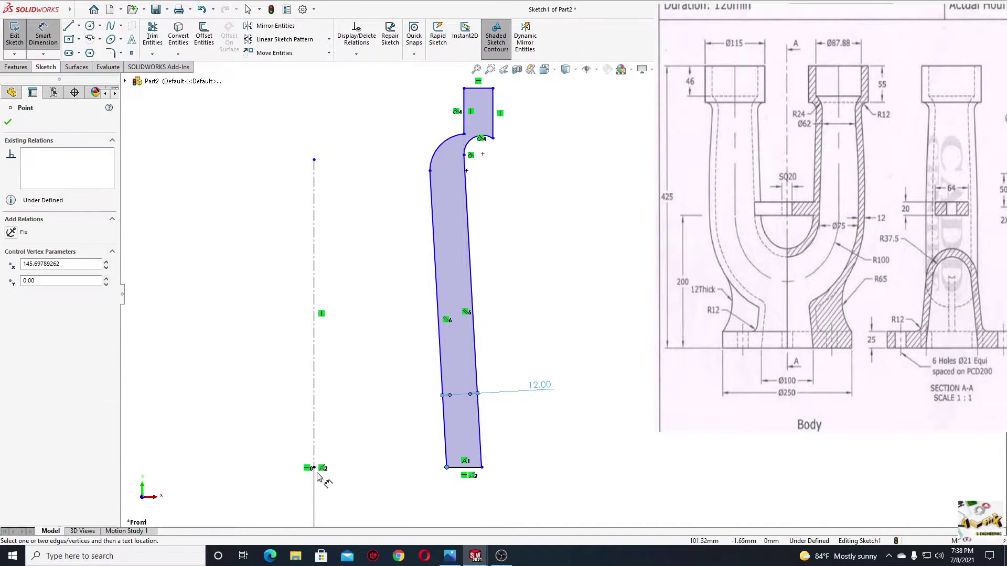
click(314, 468)
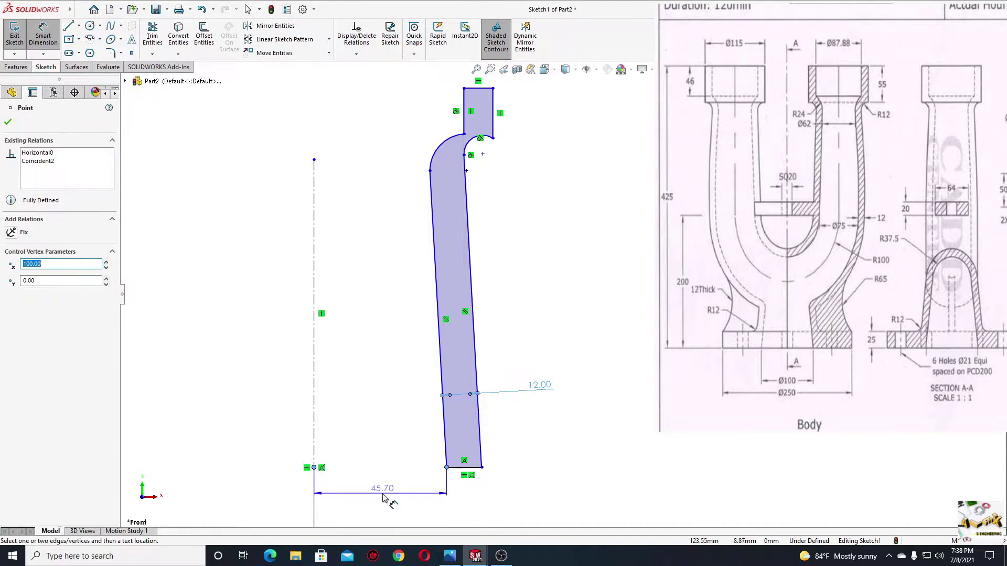
click(383, 498)
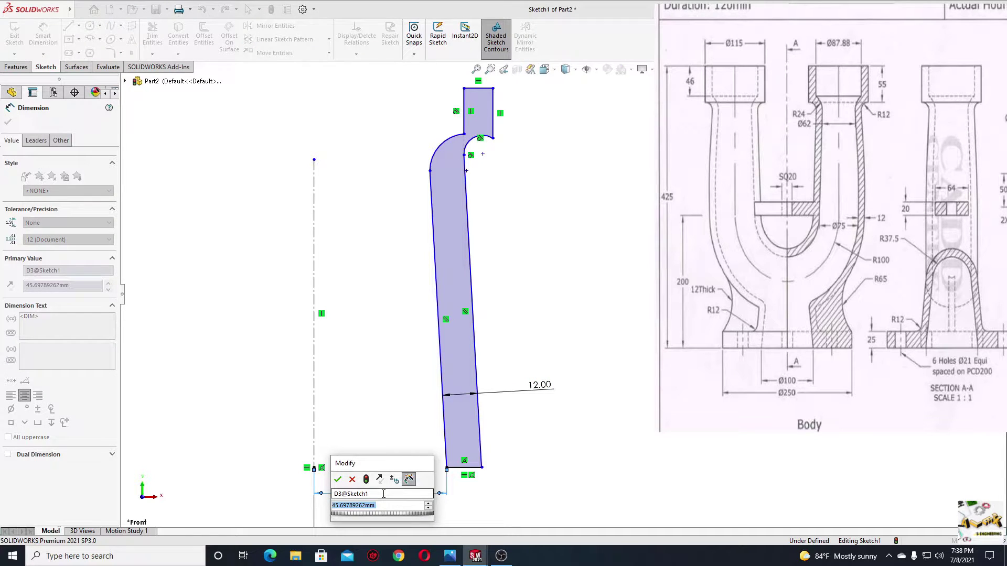
text(37.)
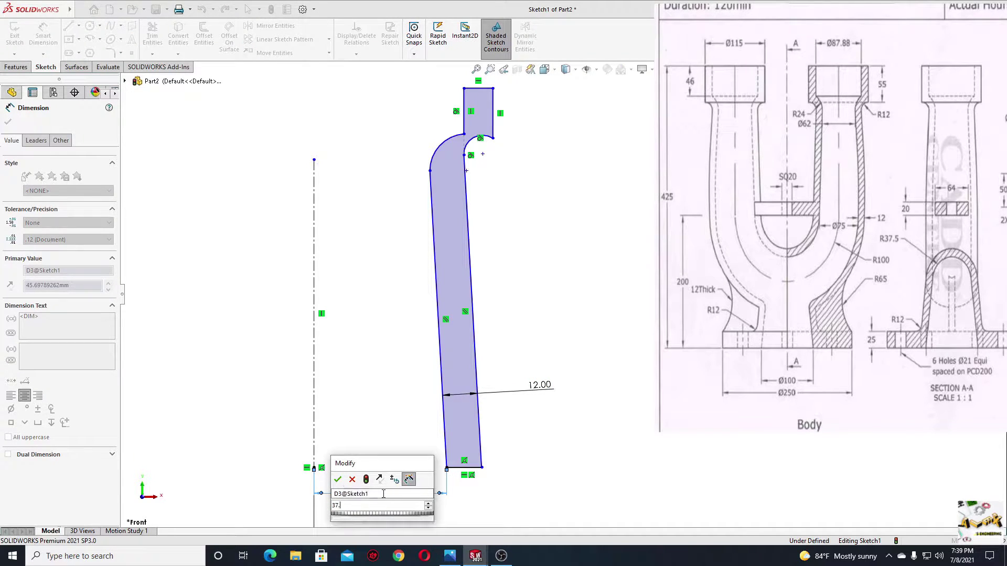
text(5)
key(Return)
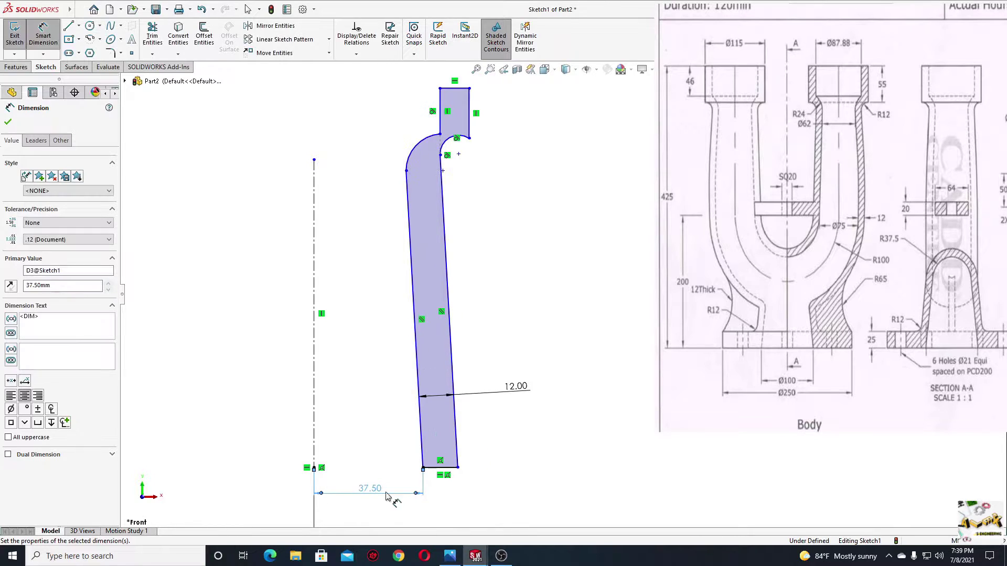
Step: Dimension the horizontal distance from the centerline's upper end to the lower end of the larger arc as 31 mm
click(407, 172)
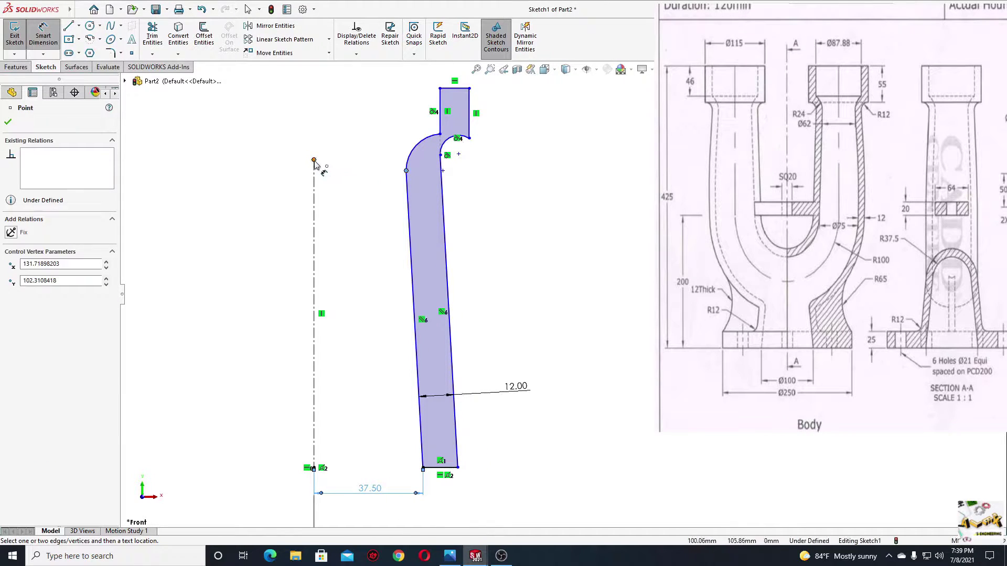
click(314, 160)
click(345, 210)
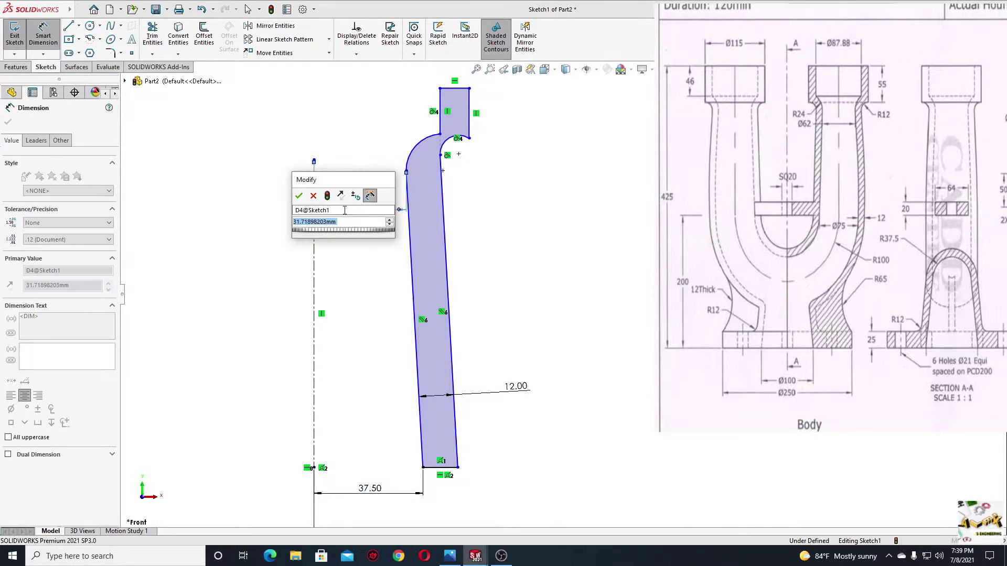
text(31)
key(Return)
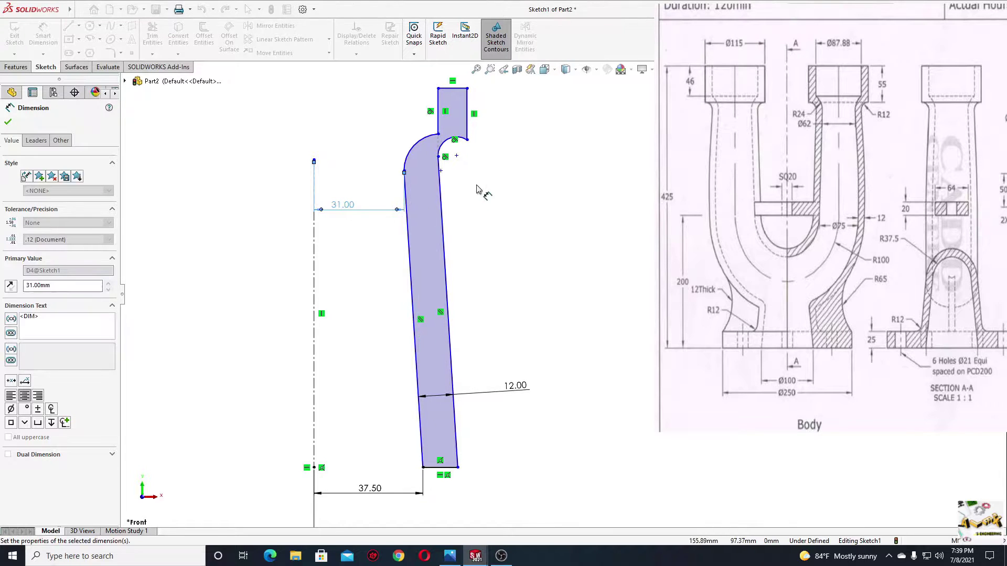
Step: Dimension the radius of the smaller arc beneath the collar as 12 mm
scroll(479, 222, down, 5)
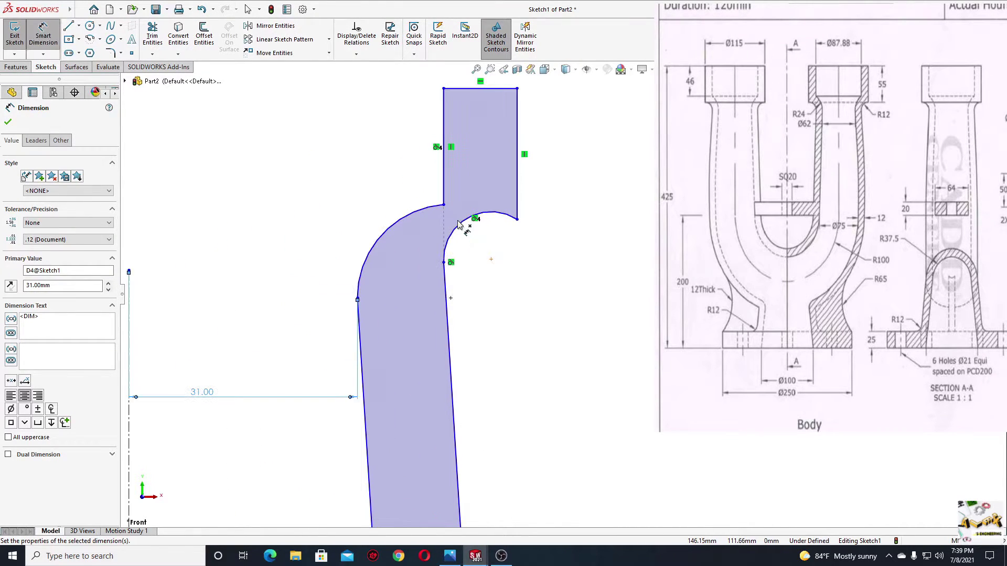
ctrl+middle_drag(457, 225, 457, 192)
click(457, 198)
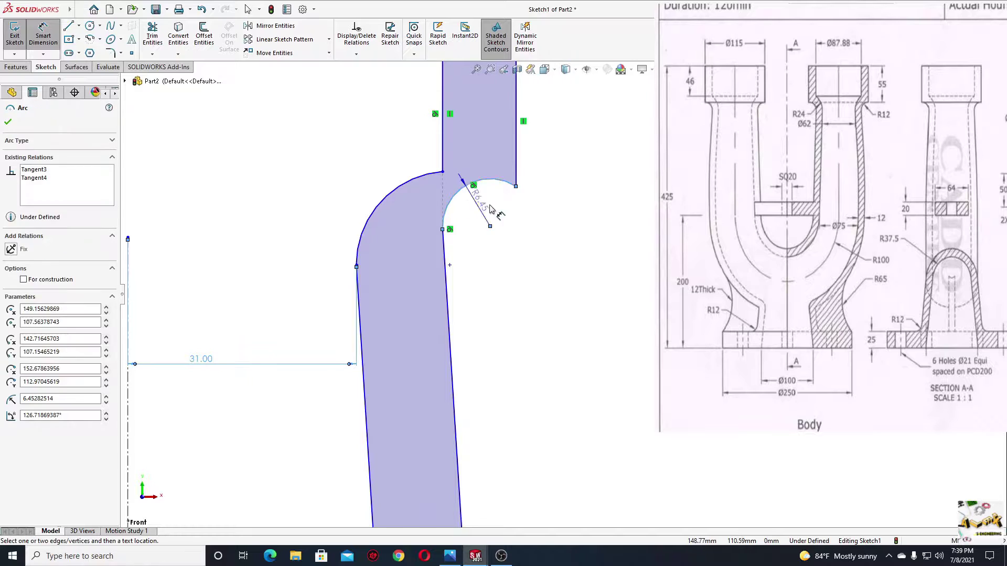
click(477, 223)
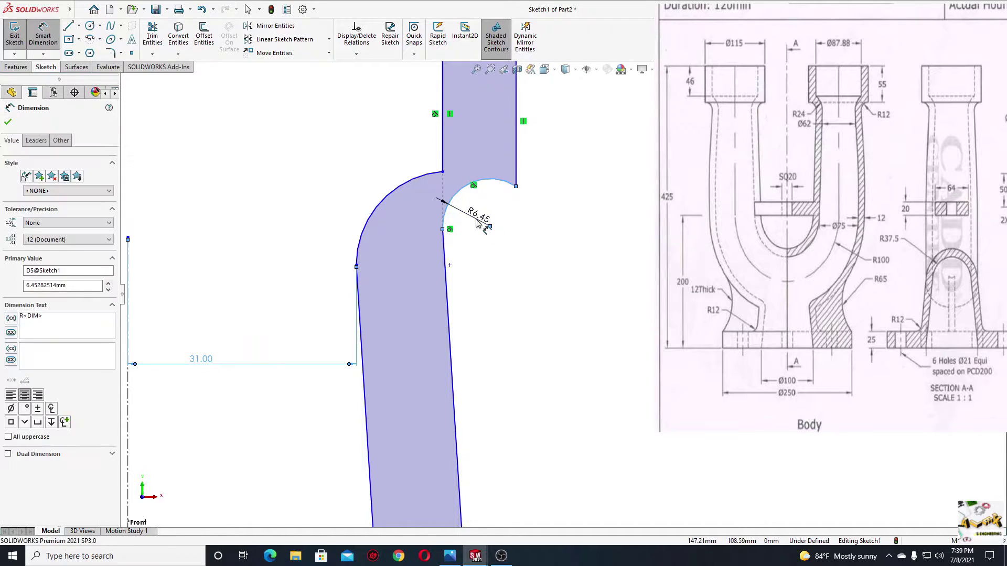
key(Return)
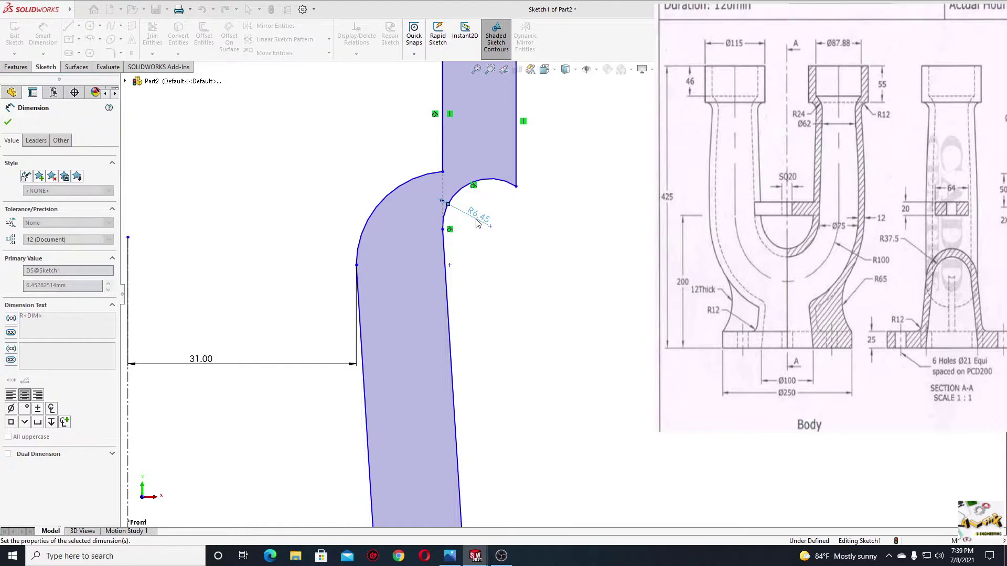
right_click(527, 276)
click(540, 352)
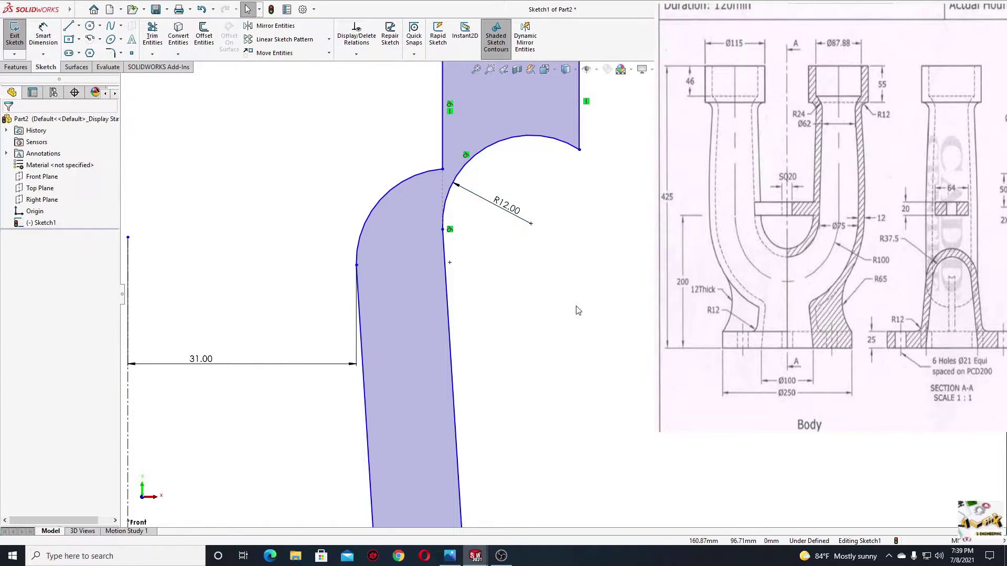
Step: Make the larger arc concentric with the R12 arc and tangent to the slanted line at its lower end
click(395, 191)
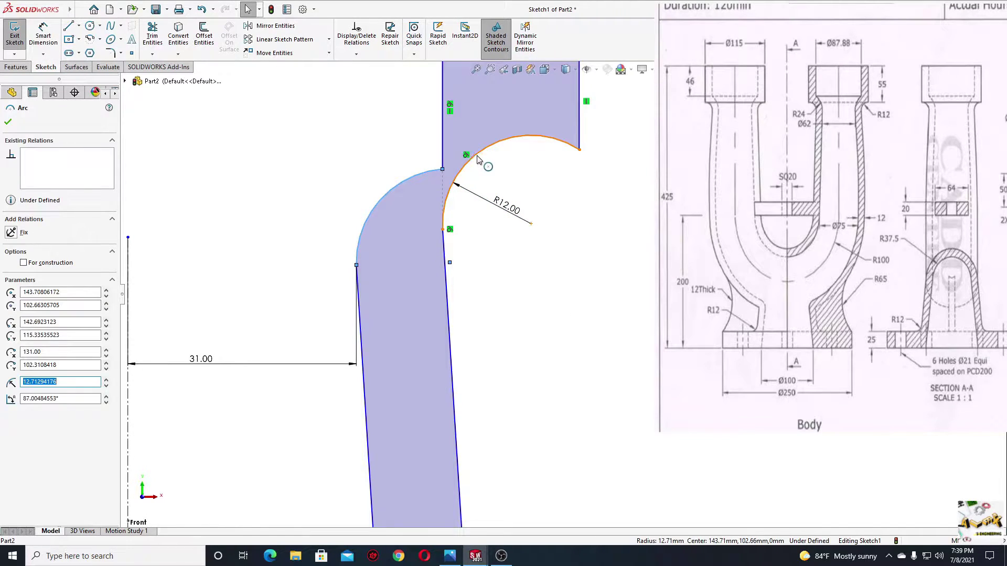
ctrl+click(477, 159)
click(533, 115)
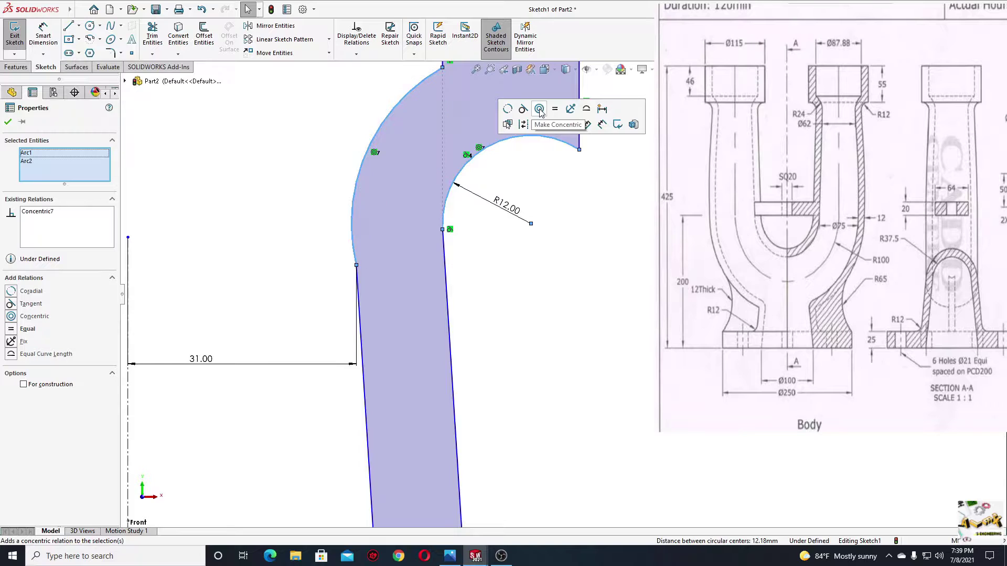
click(535, 265)
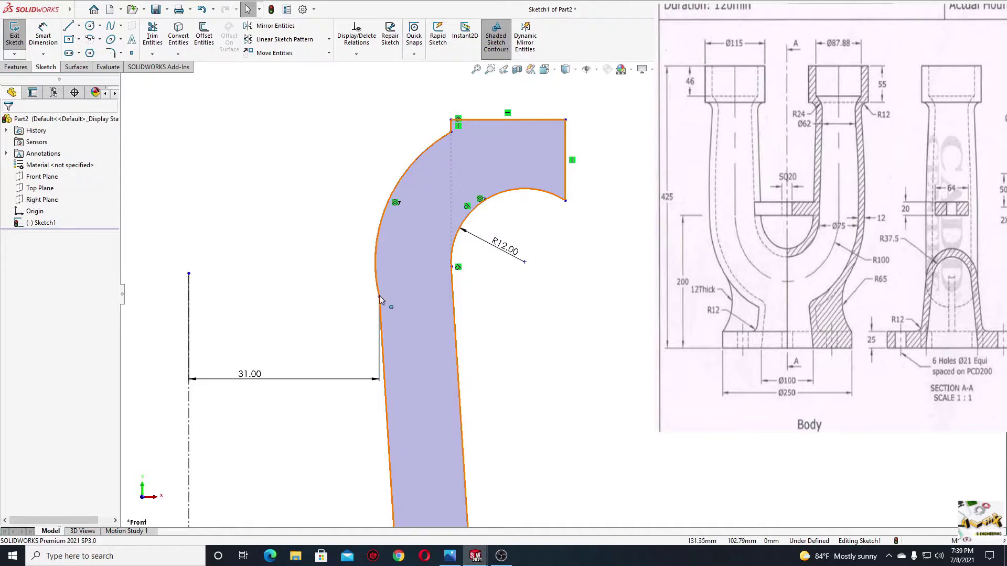
click(379, 296)
click(408, 252)
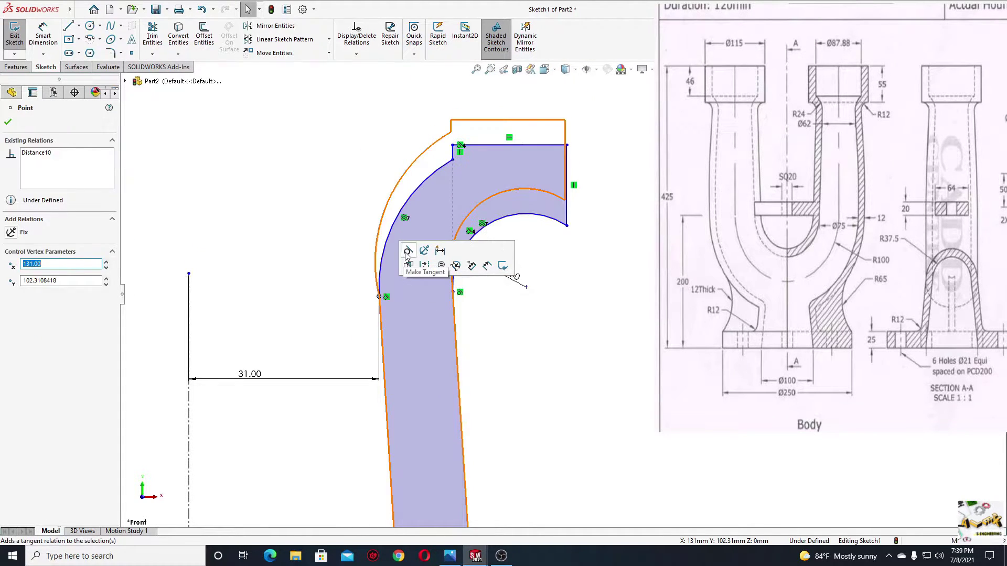
Step: Raise the collar's top line and narrow the collar so the R12 arc ends about directly above its center
drag(483, 145, 499, 76)
click(587, 349)
scroll(571, 295, up, 2)
scroll(591, 280, up, 1)
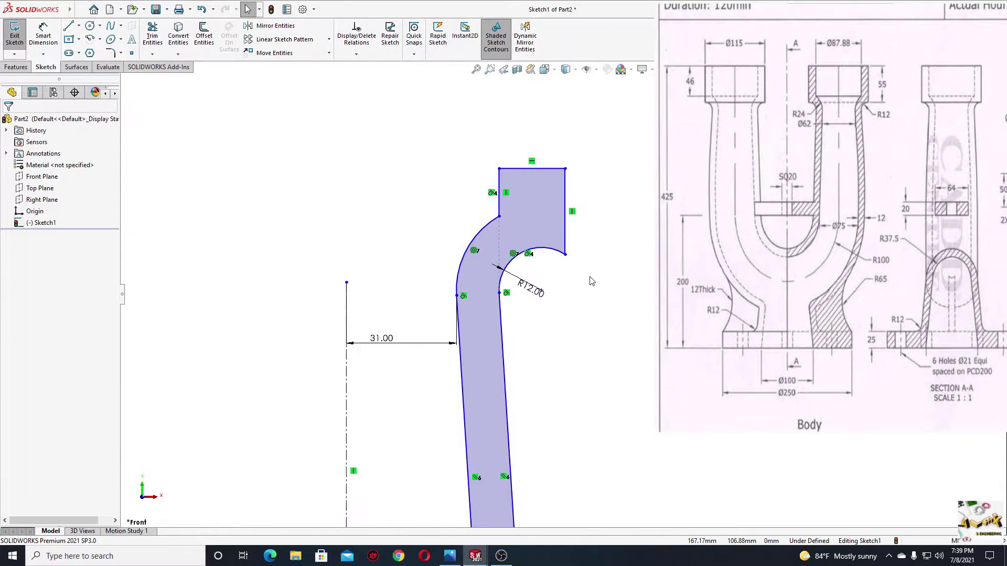
mouse_move(591, 280)
ctrl+middle_down()
mouse_move(540, 229)
mouse_move(515, 233)
ctrl+middle_up()
scroll(544, 230, up, 2)
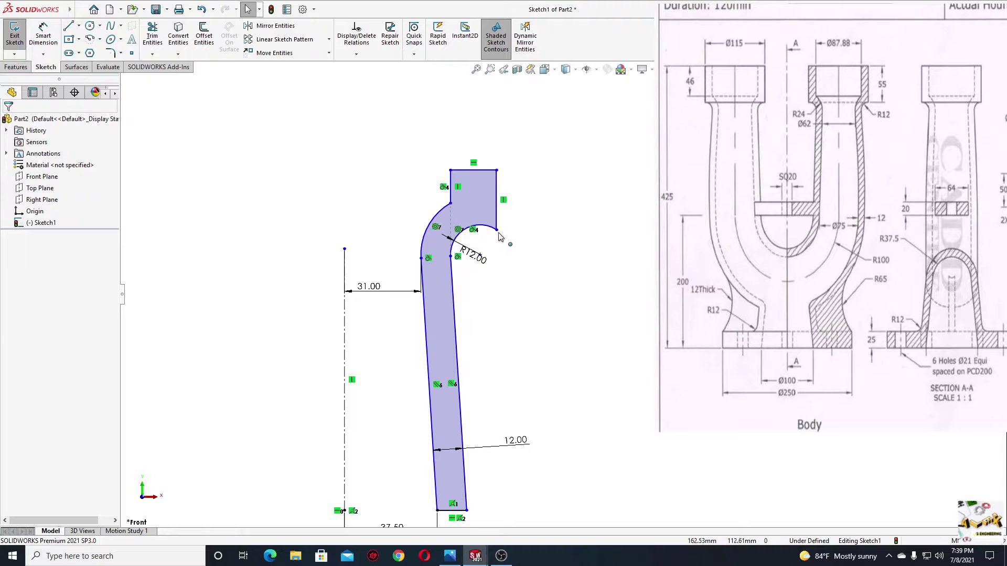
drag(498, 233, 480, 219)
click(540, 314)
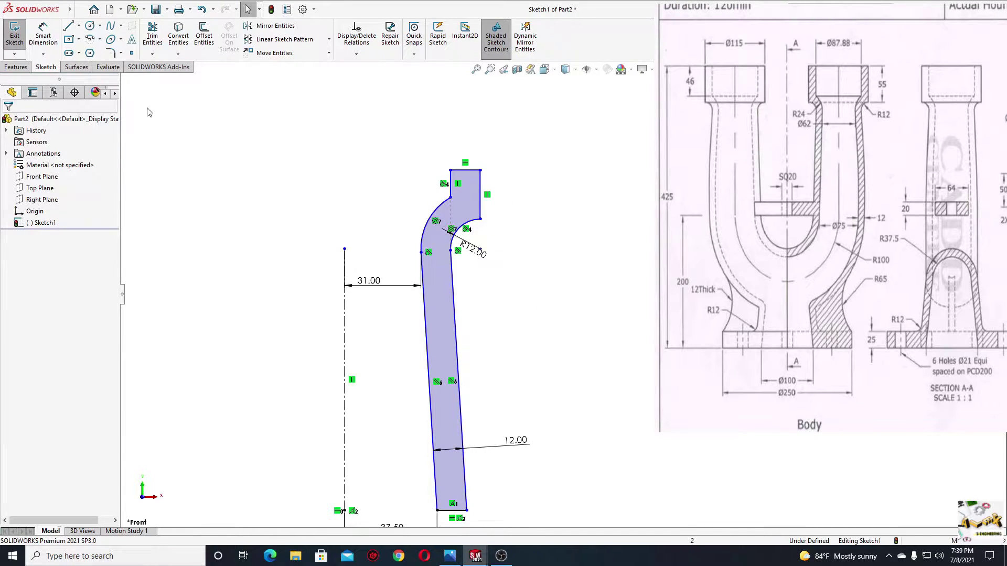
Step: Dimension the vertical distance from the base line to the R12 arc's end at the collar as 170 mm
click(41, 35)
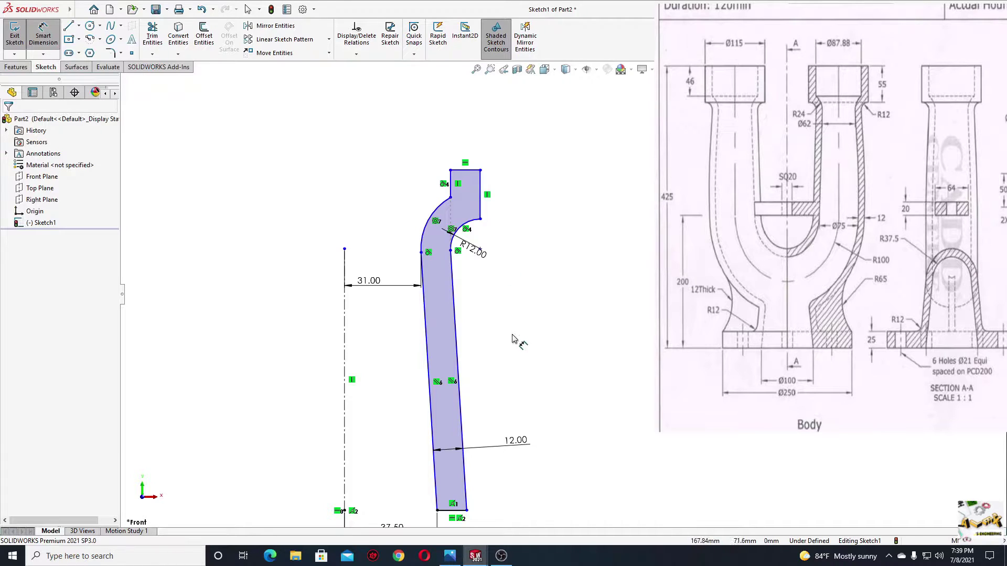
mouse_move(514, 340)
ctrl+middle_down()
mouse_move(495, 234)
mouse_move(488, 281)
ctrl+middle_up()
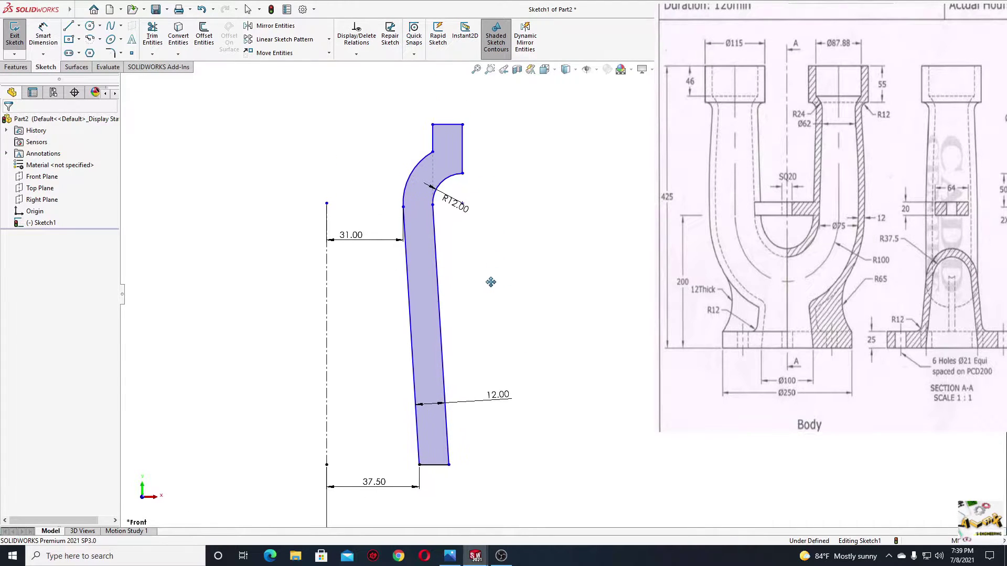
click(444, 465)
click(463, 175)
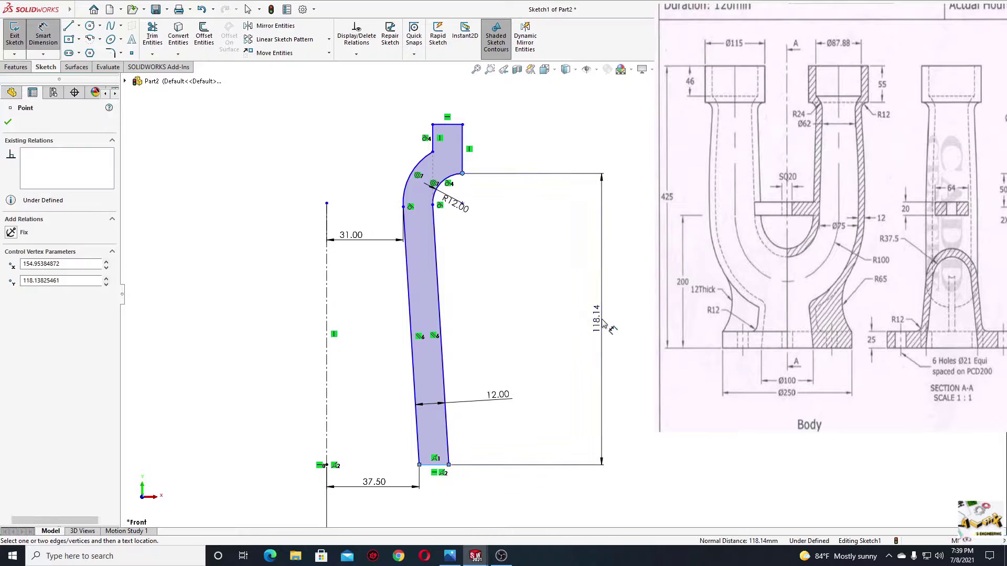
click(604, 315)
text(1)
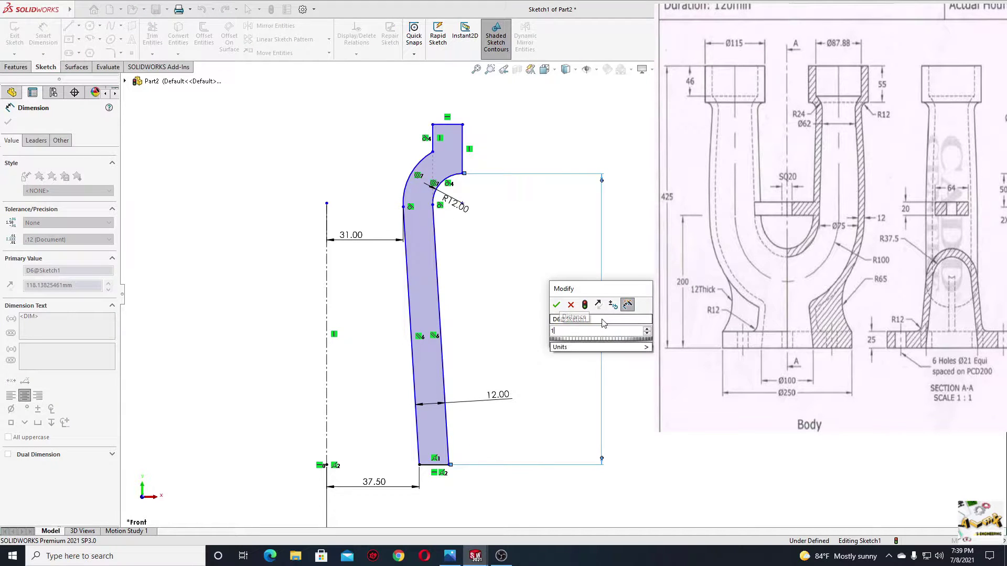
text(70)
key(Return)
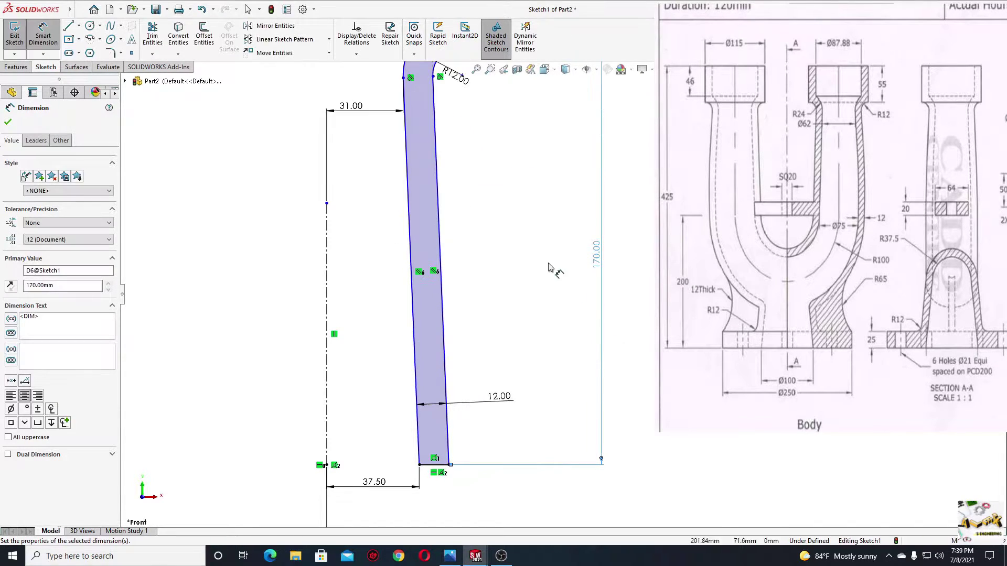
Step: Dimension the collar's outer vertical line as 55 mm
scroll(543, 251, up, 3)
scroll(540, 243, down, 6)
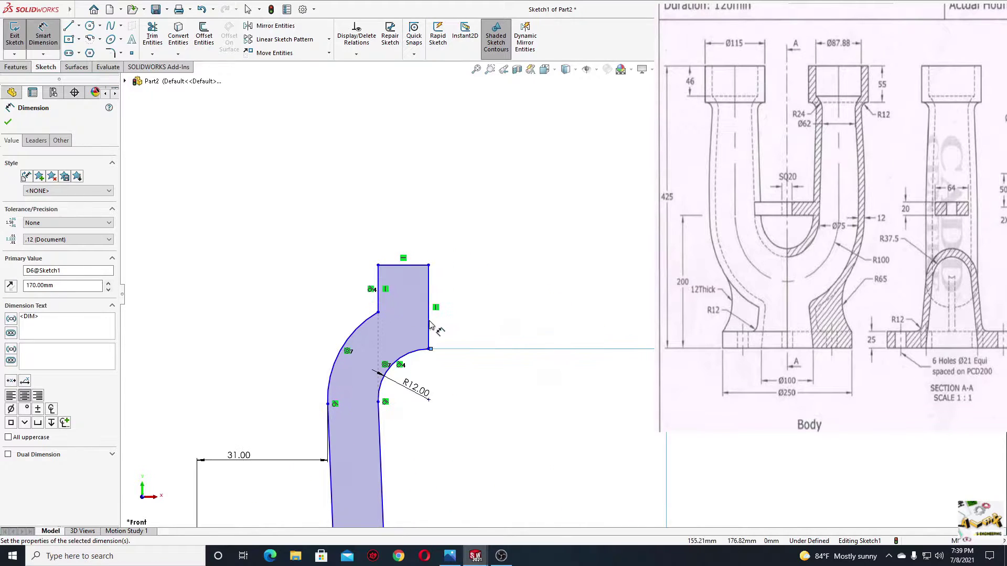
click(429, 322)
click(555, 318)
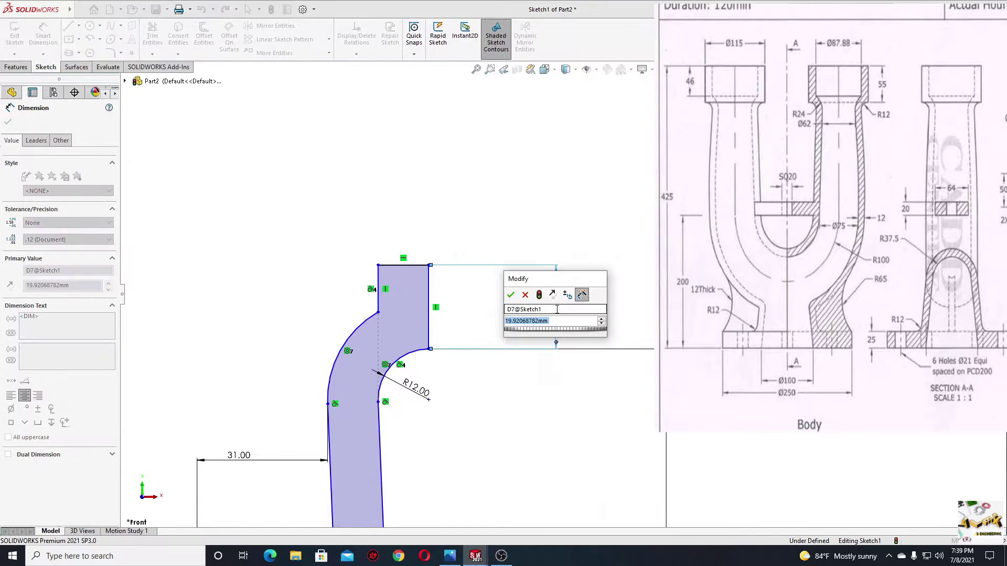
text(55)
key(Return)
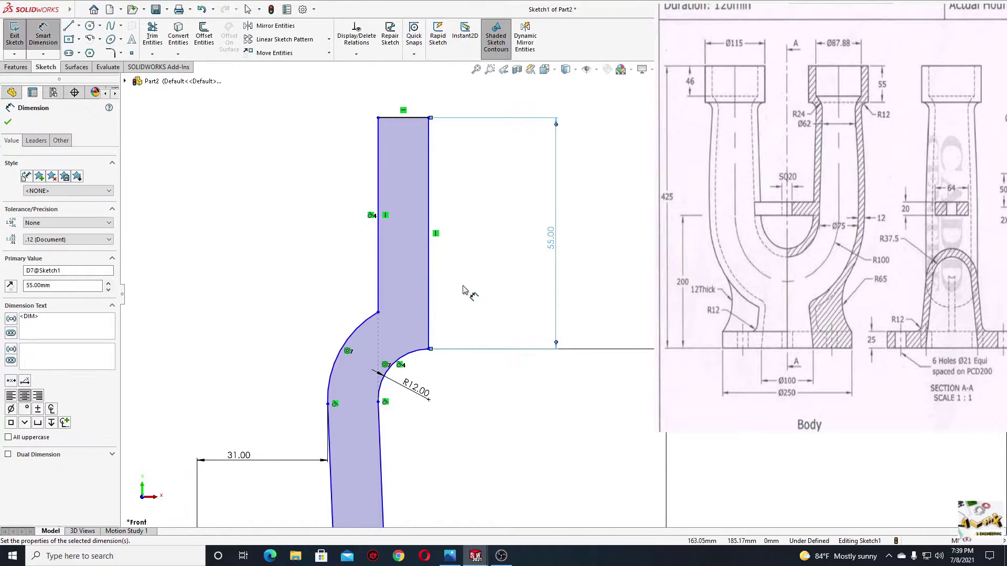
Step: Dimension the collar's inner vertical line as 46 mm
scroll(463, 290, up, 2)
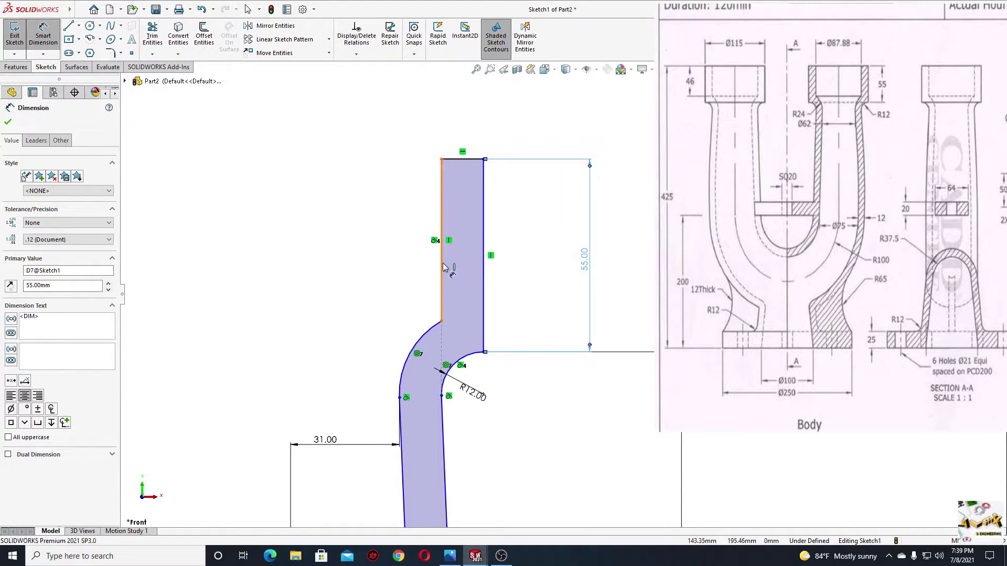
click(443, 268)
click(367, 249)
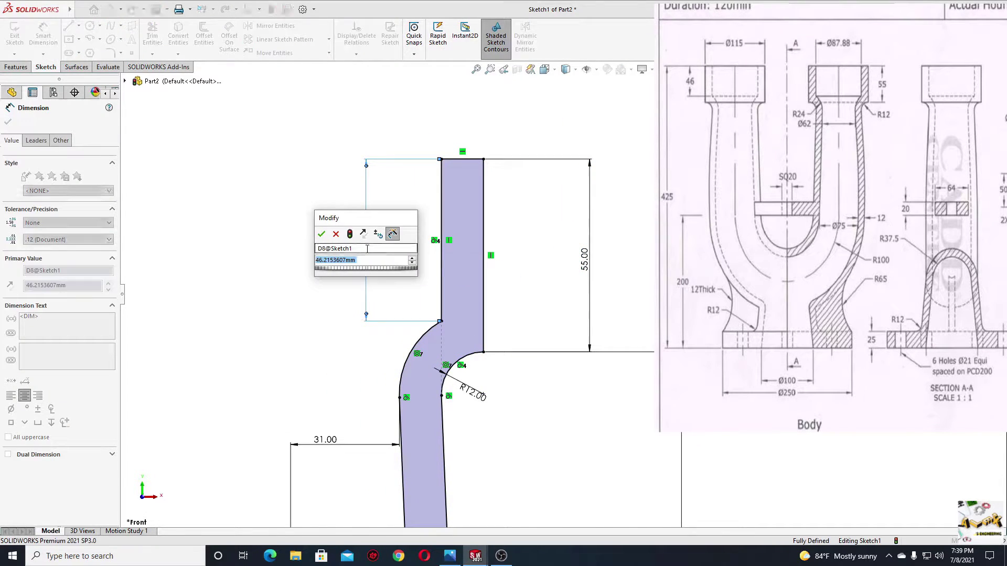
text(46)
key(Return)
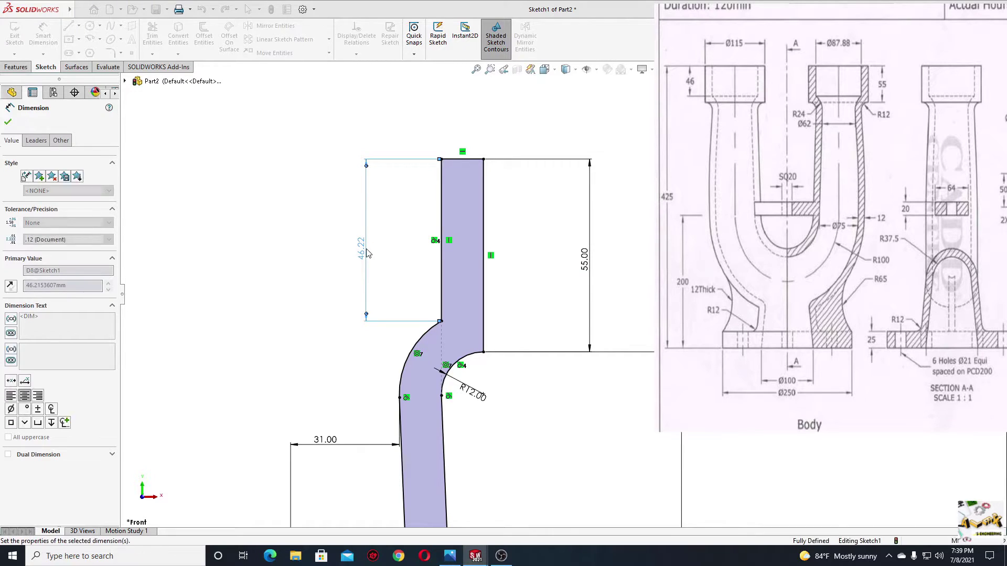
right_click(287, 295)
scroll(329, 342, up, 4)
mouse_move(423, 378)
ctrl+middle_down()
mouse_move(313, 243)
mouse_move(314, 265)
mouse_move(349, 280)
ctrl+middle_up()
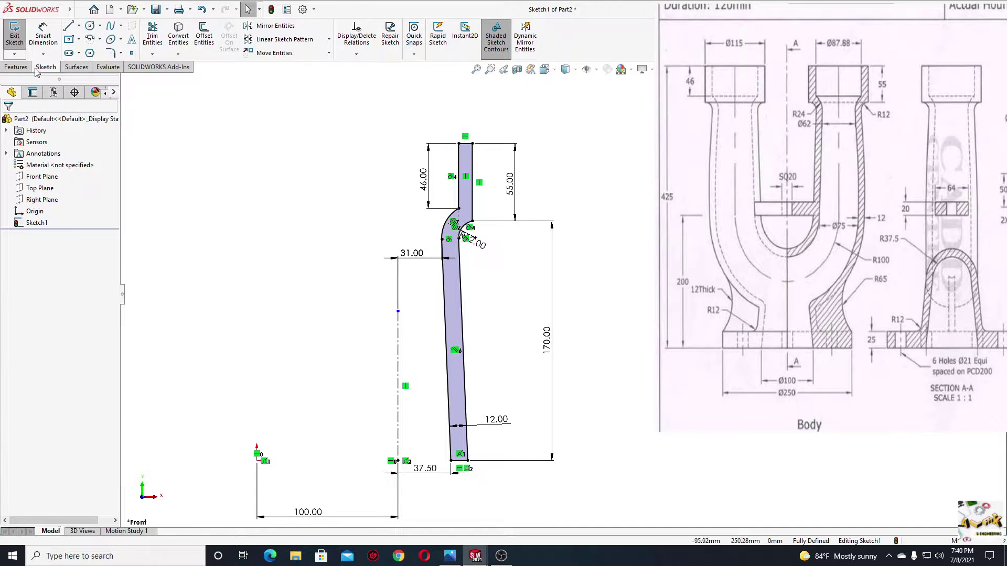
Step: Revolve the pipe wall profile 360° about the vertical centerline
click(17, 67)
click(51, 38)
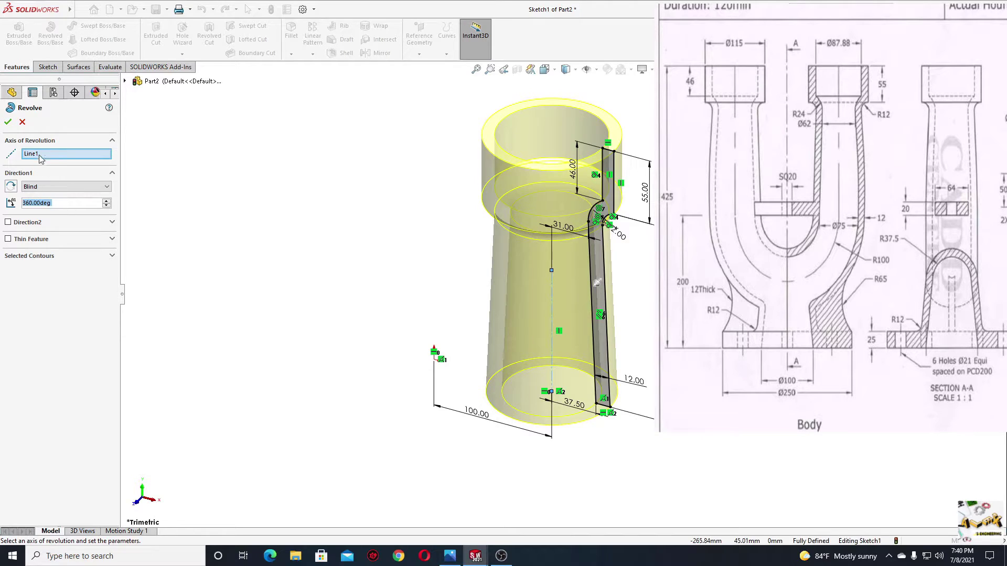
click(8, 121)
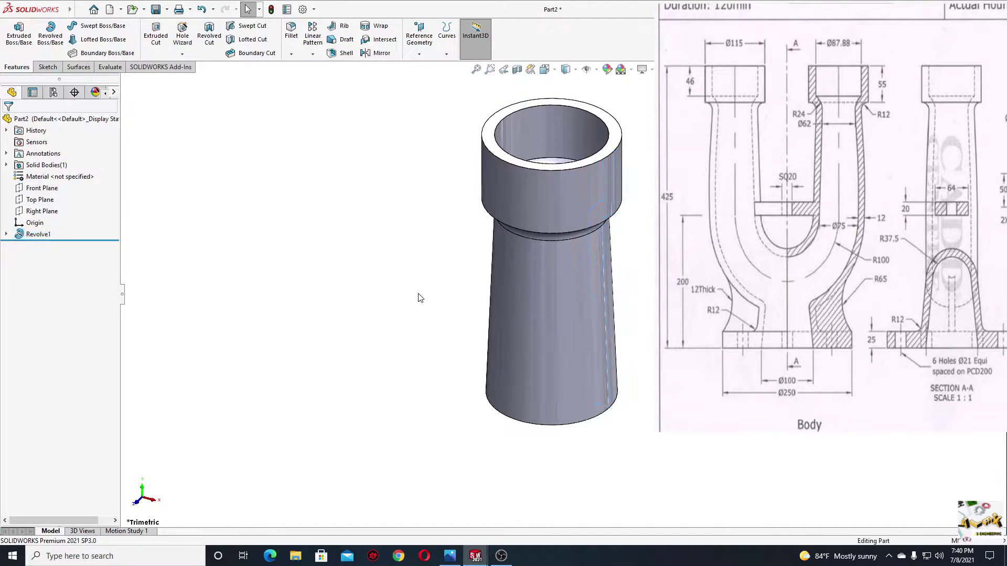
Step: Mirror the revolved pipe body about the Right Plane with Merge solids turned off
middle_drag(377, 306, 405, 435)
click(394, 57)
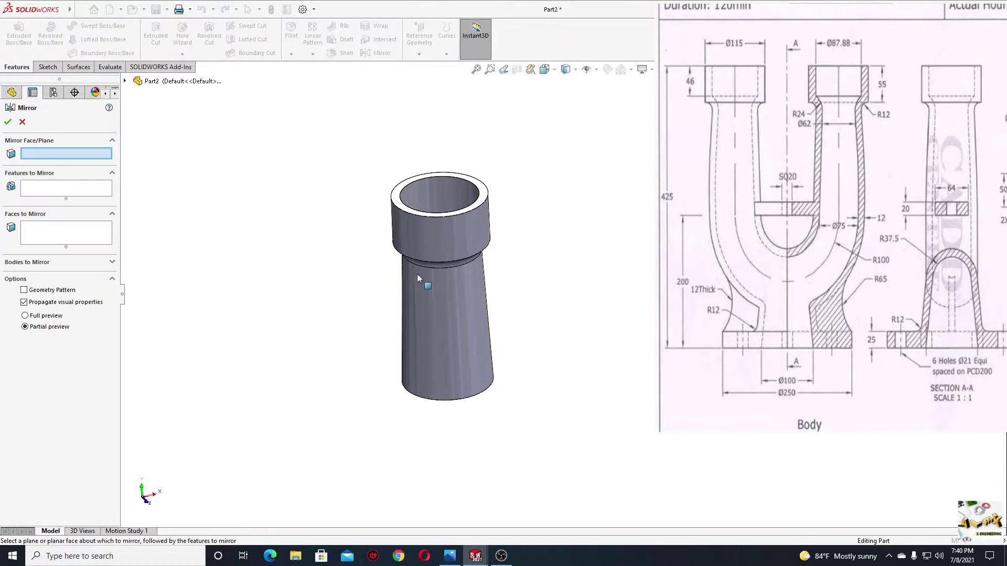
click(125, 81)
click(172, 173)
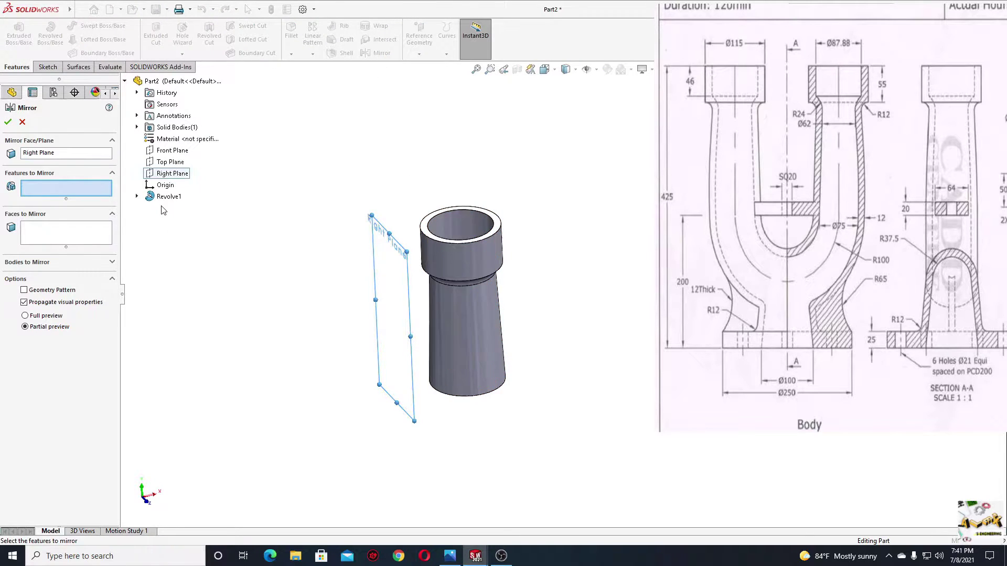
click(112, 263)
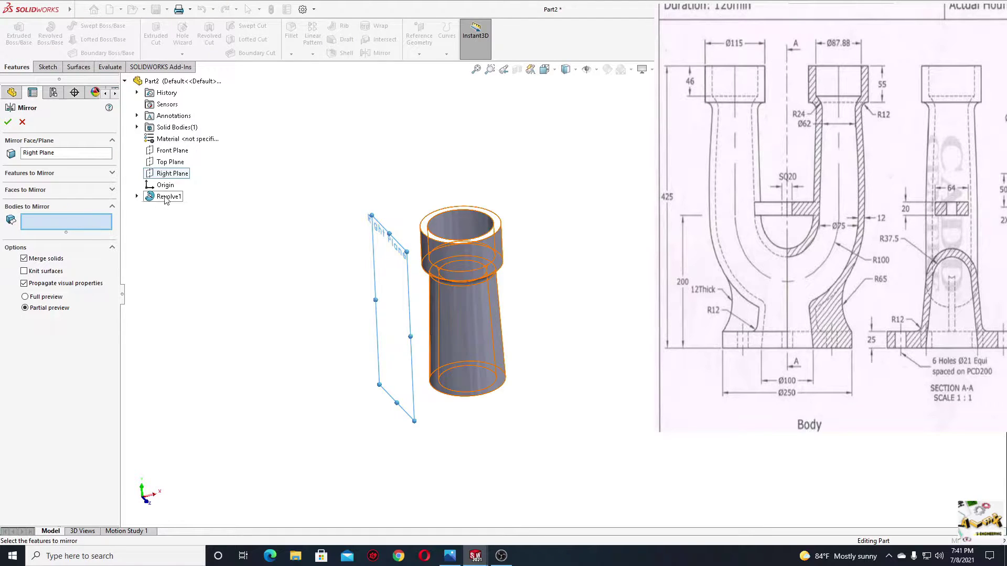
click(465, 328)
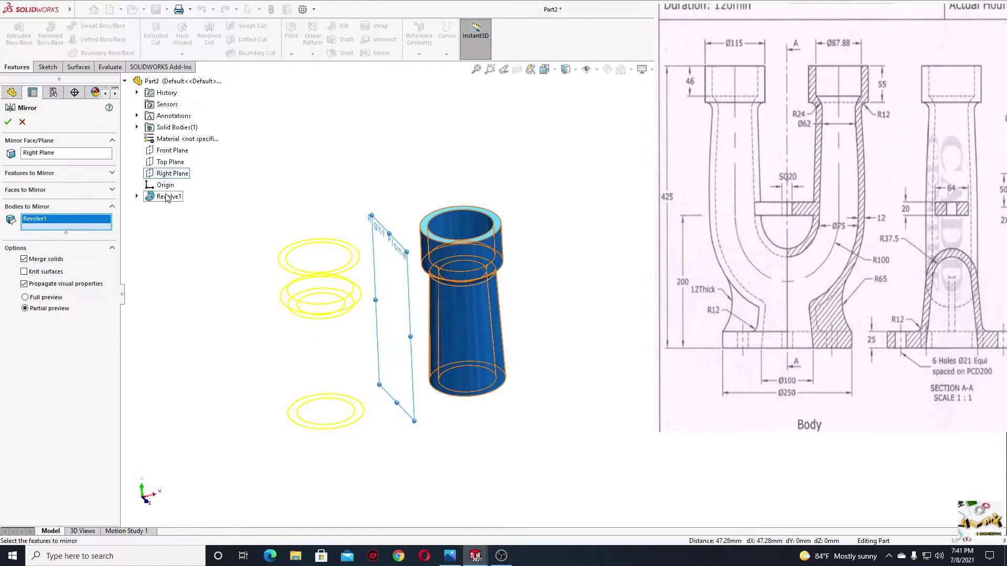
click(8, 121)
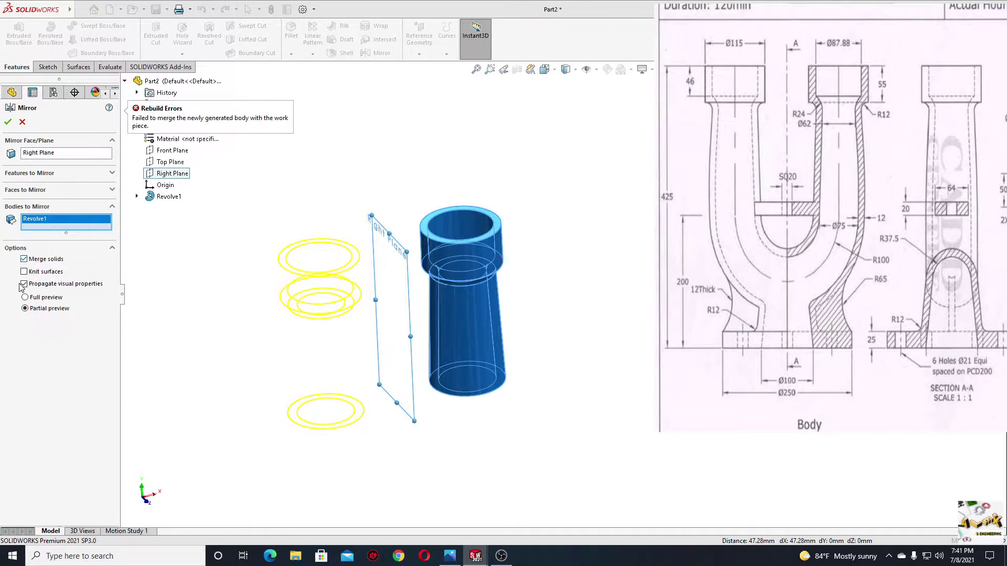
click(24, 259)
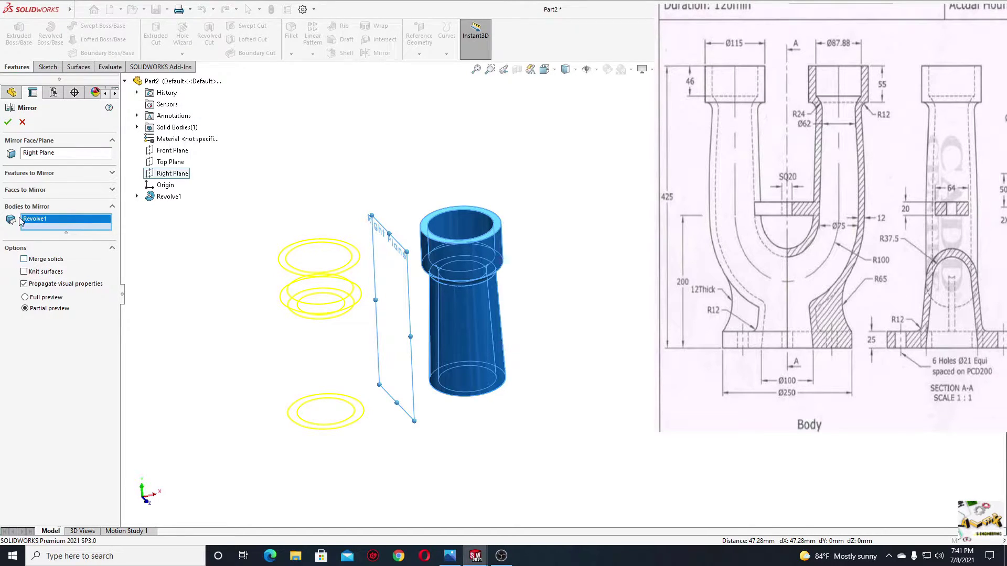
click(8, 122)
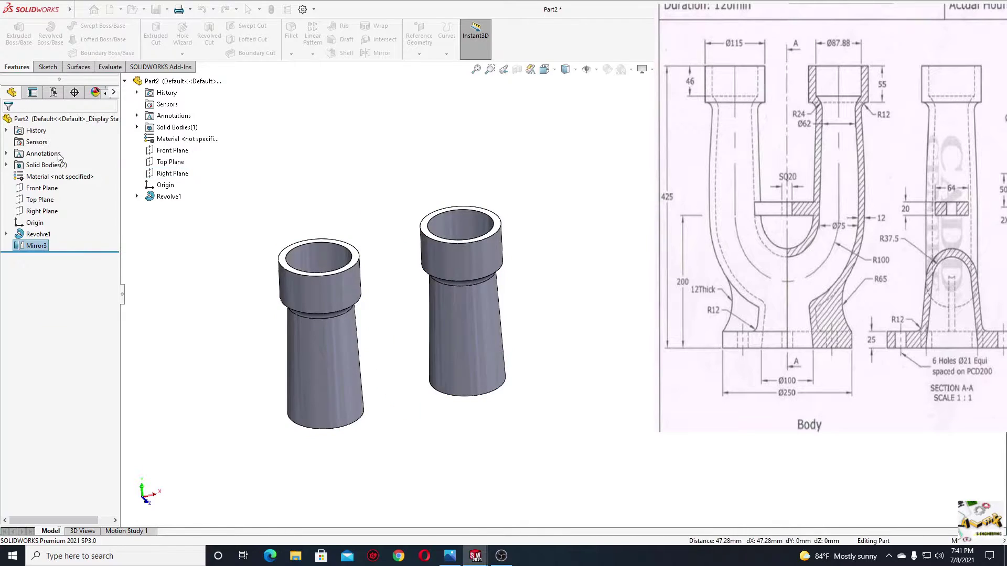
click(229, 266)
Step: In a new Front Plane sketch, draw a lower semicircular centerpoint arc about the origin, joining the bottom centers of both pipes
middle_drag(259, 314, 280, 338)
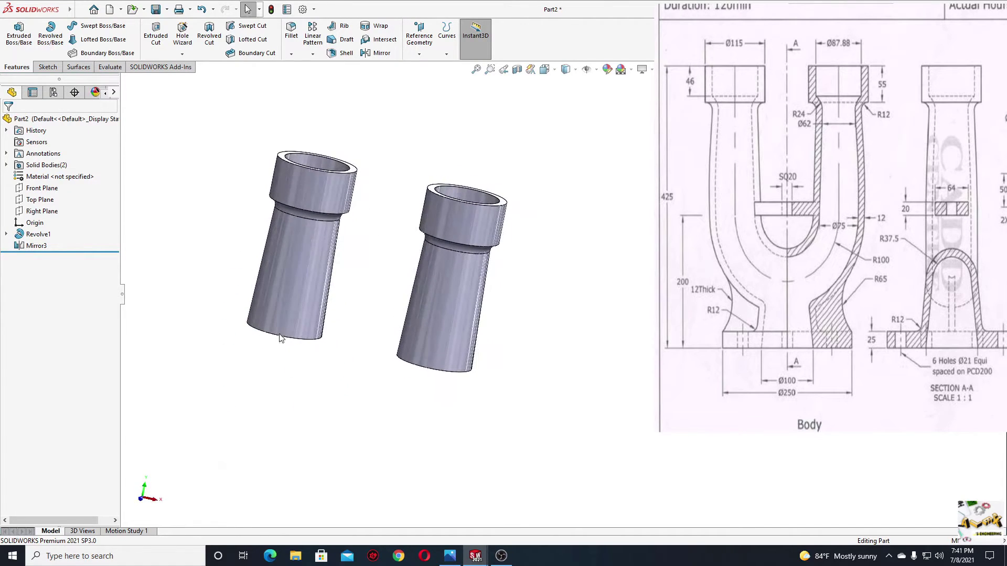
middle_drag(331, 369, 326, 349)
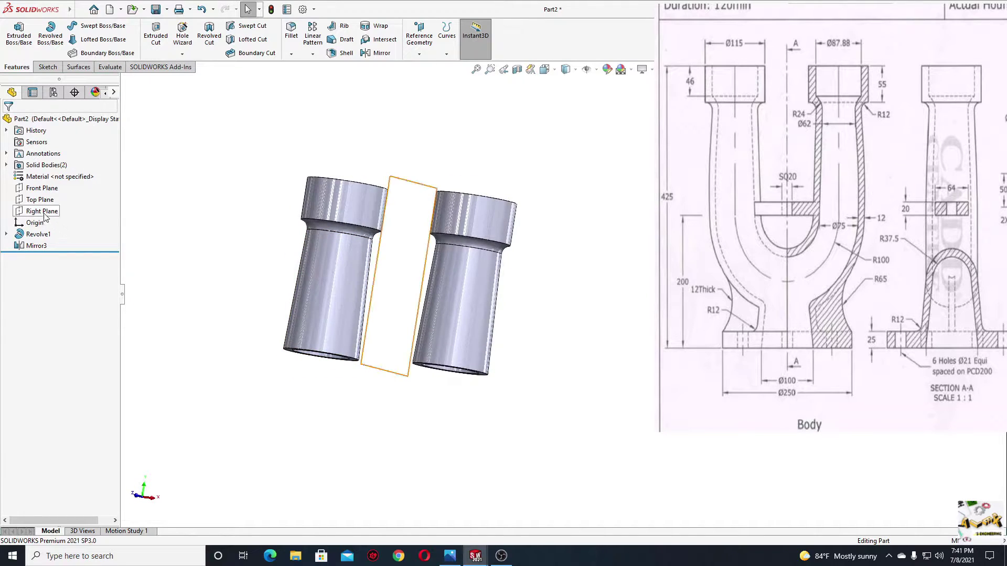
click(38, 189)
click(49, 176)
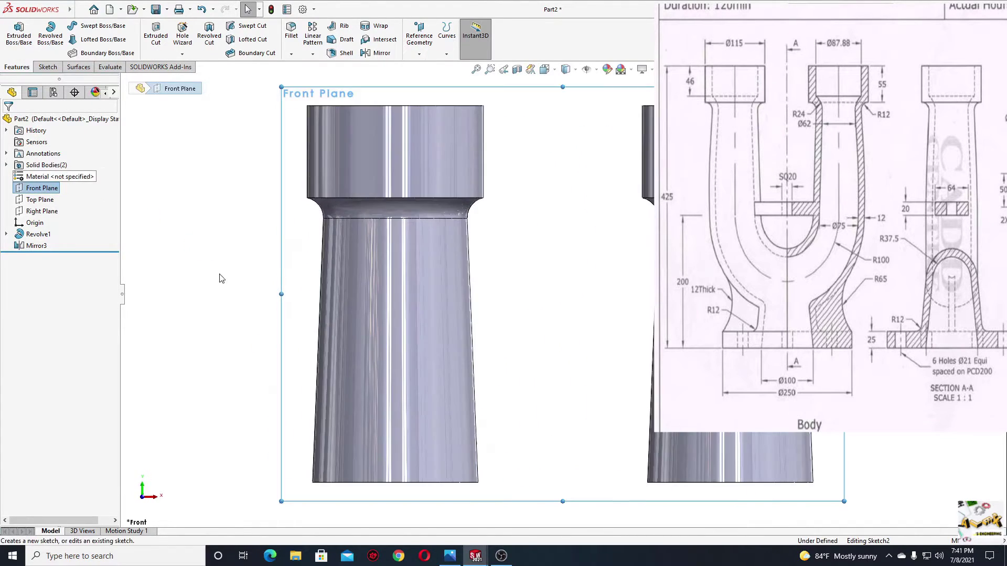
ctrl+middle_drag(321, 339, 234, 274)
scroll(463, 330, down, 1)
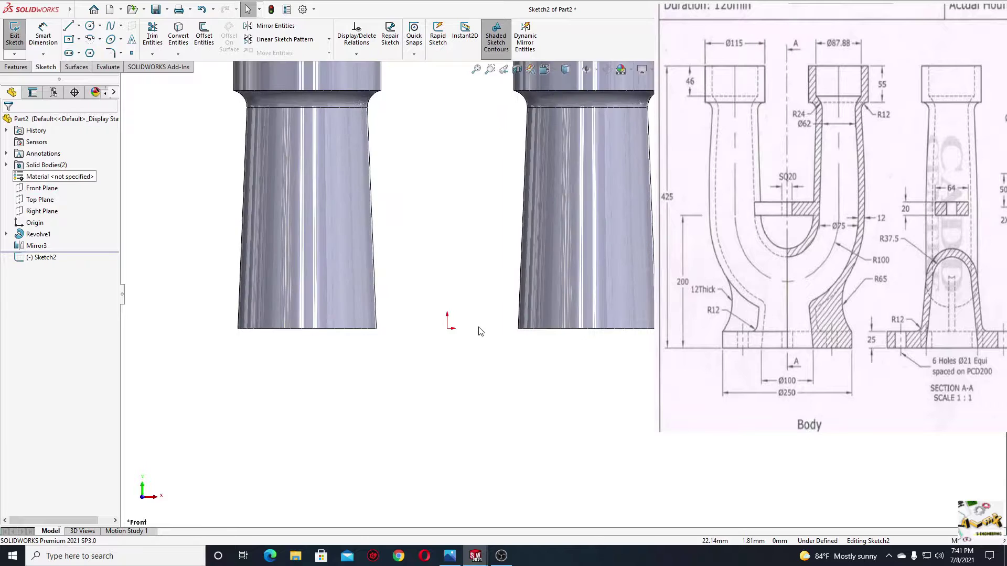
ctrl+middle_drag(481, 331, 475, 331)
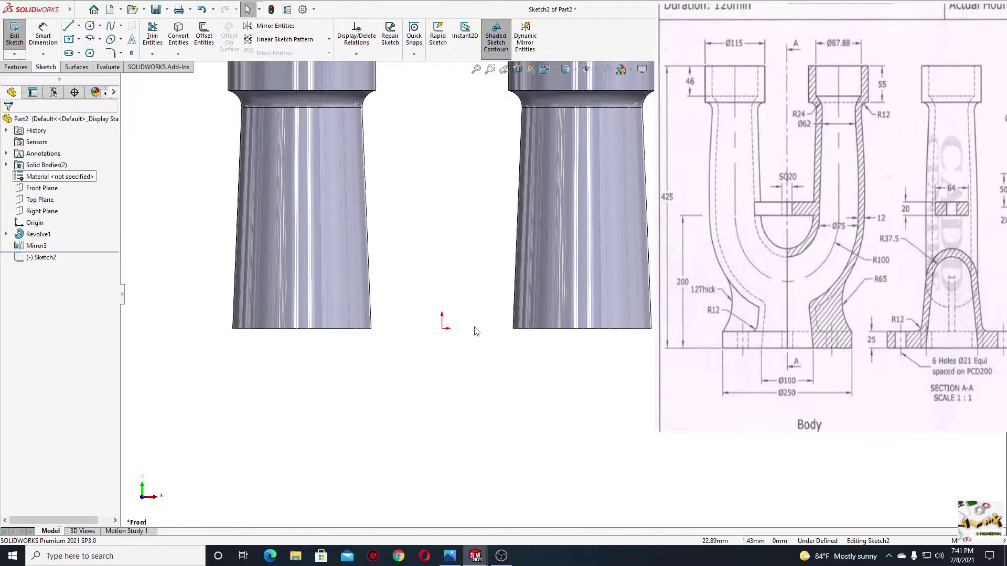
click(99, 40)
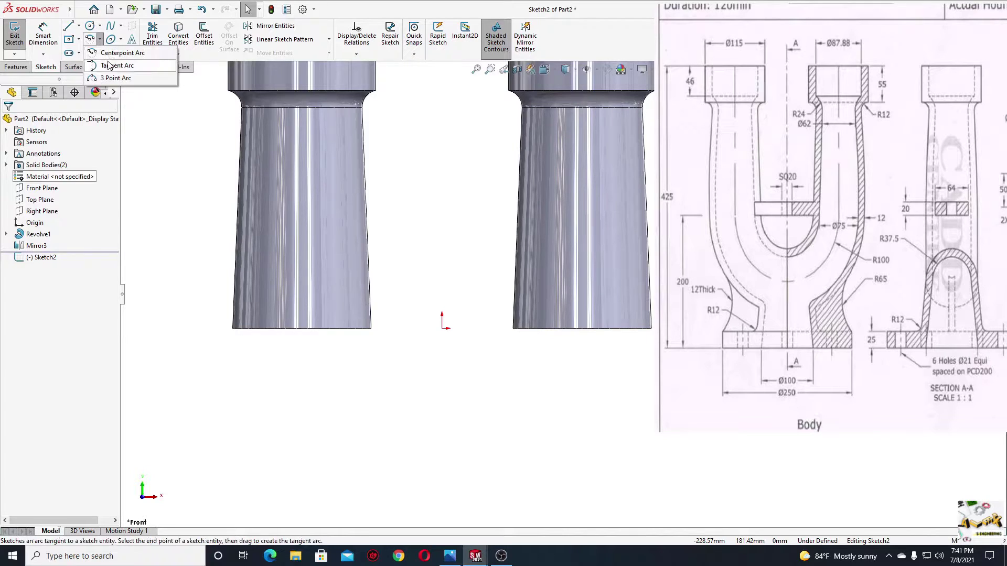
click(111, 54)
click(442, 328)
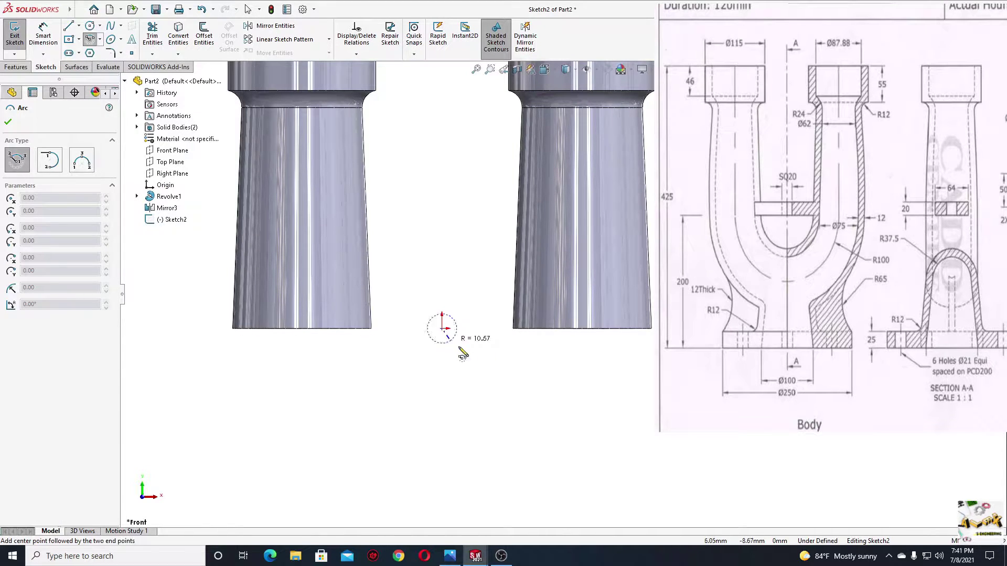
click(583, 330)
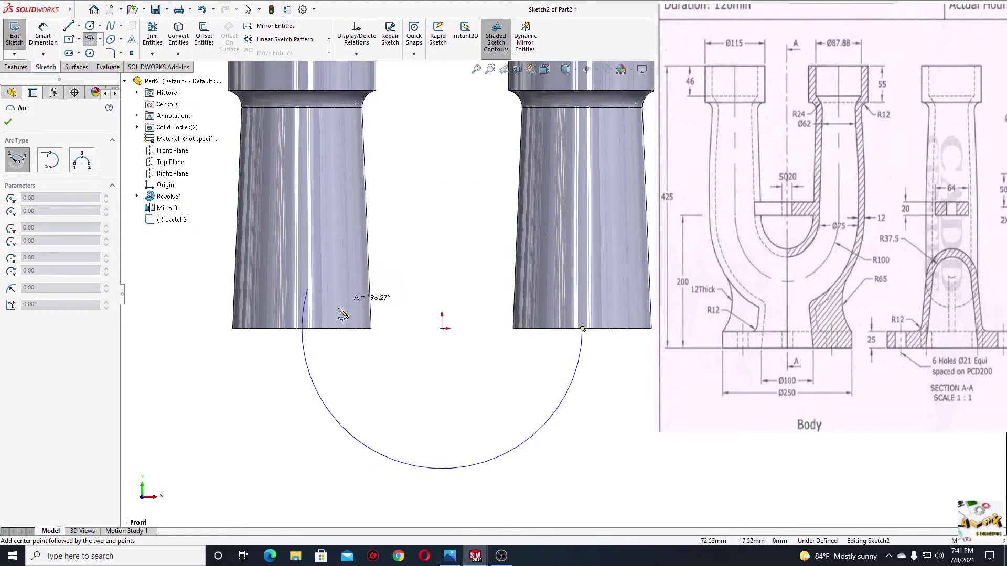
click(303, 330)
key(Escape)
scroll(342, 346, down, 1)
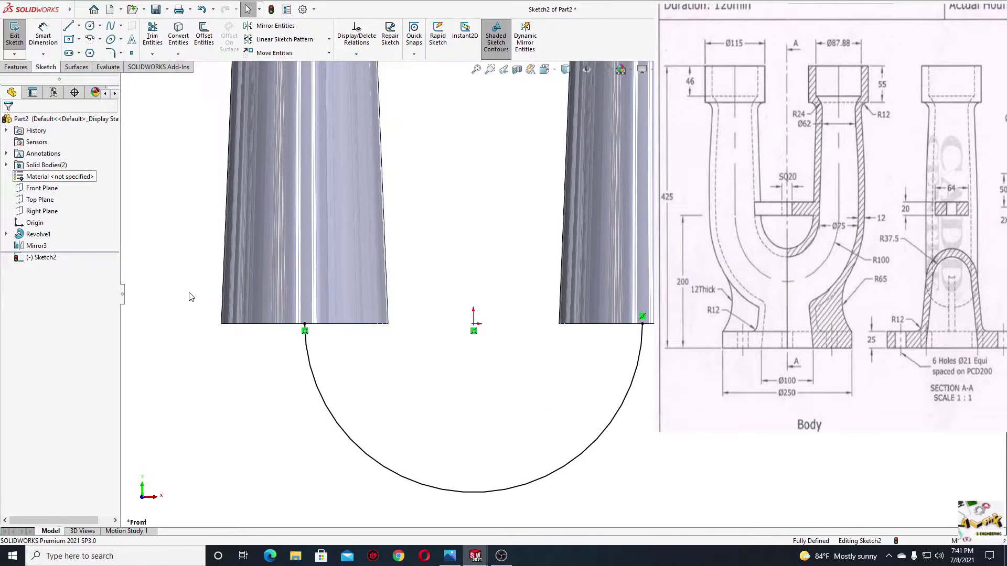
Step: Add a driven radius dimension to the semicircular arc
scroll(284, 294, up, 2)
click(43, 34)
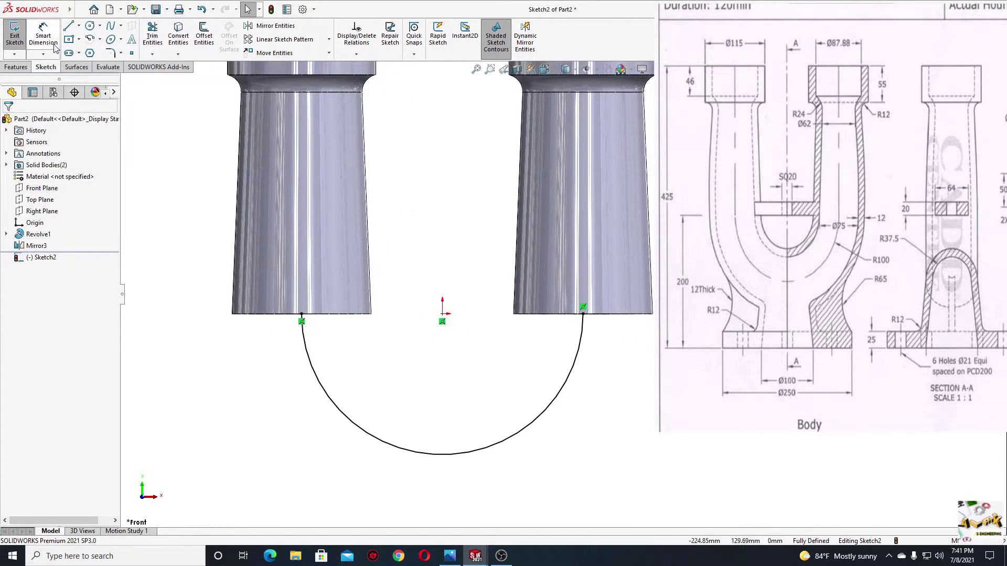
click(536, 431)
click(617, 462)
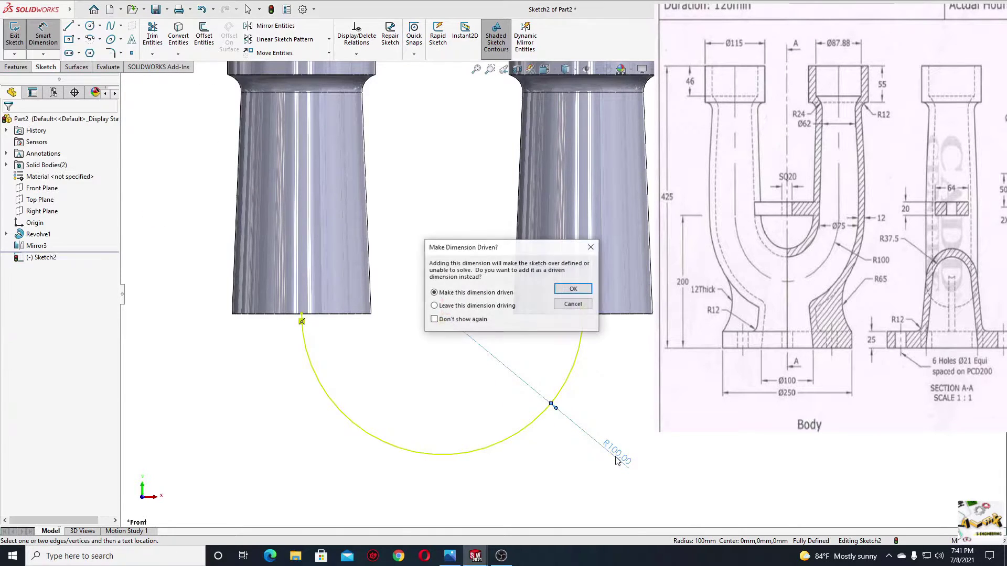
click(573, 289)
right_click(661, 374)
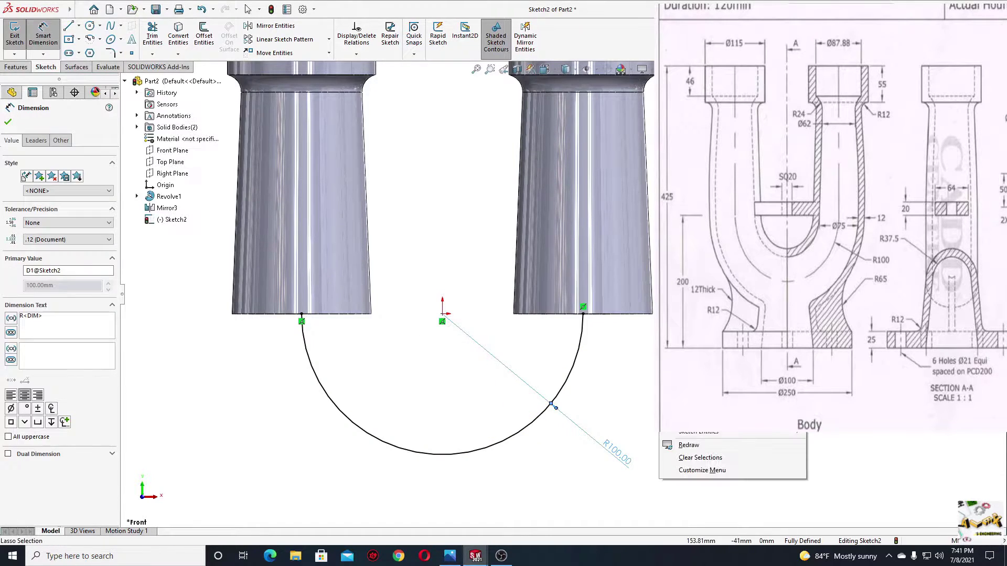
click(681, 400)
scroll(609, 387, up, 1)
ctrl+middle_drag(603, 356, 561, 380)
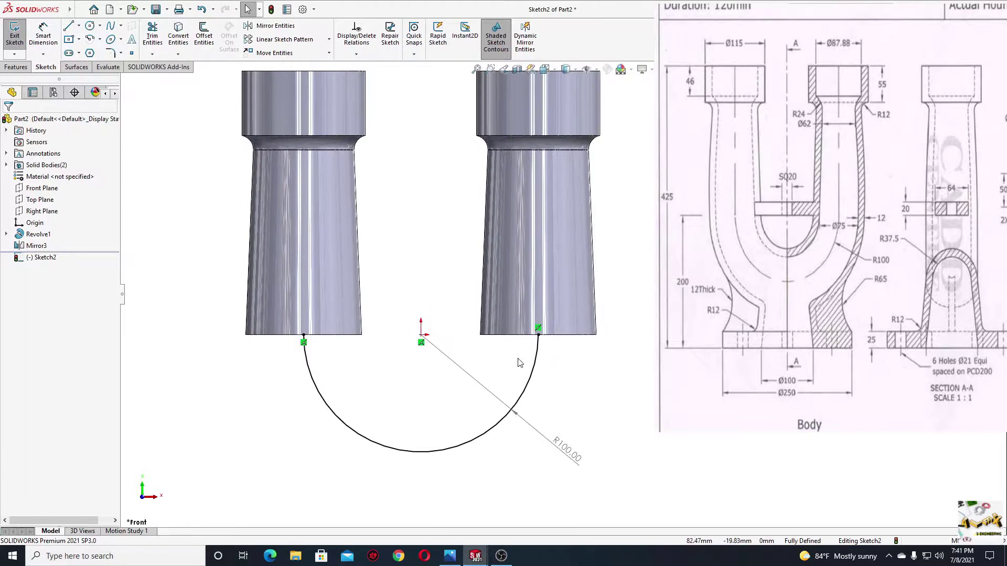
Step: Sweep a 75 mm circular profile along the semicircular arc as a one-direction thin feature with 12 mm wall thickness
click(18, 67)
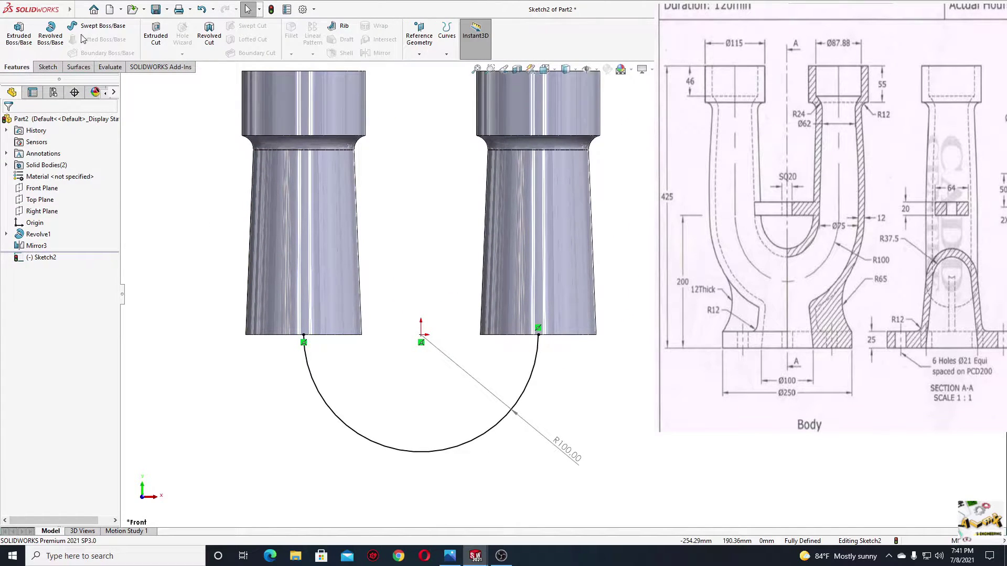
click(94, 26)
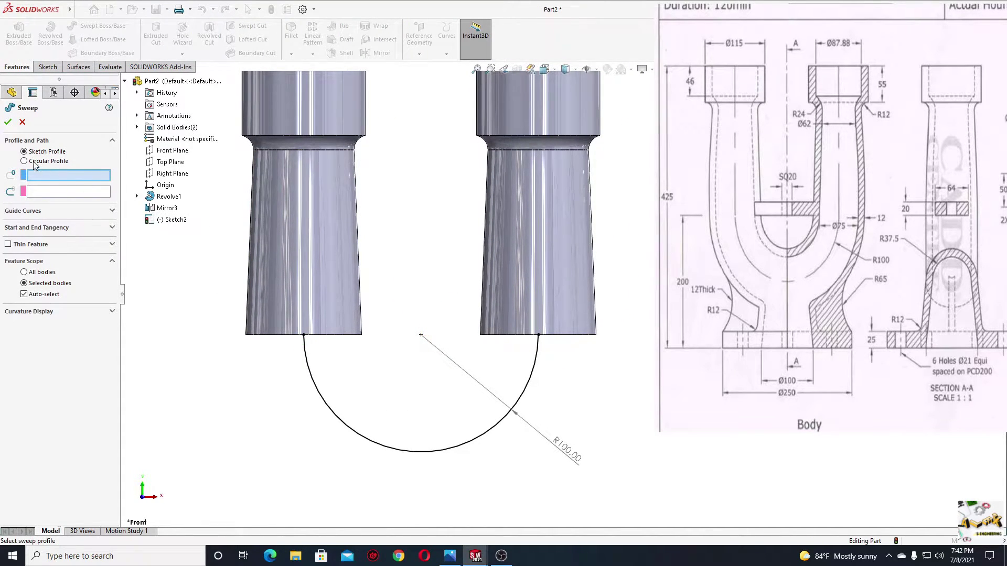
click(24, 161)
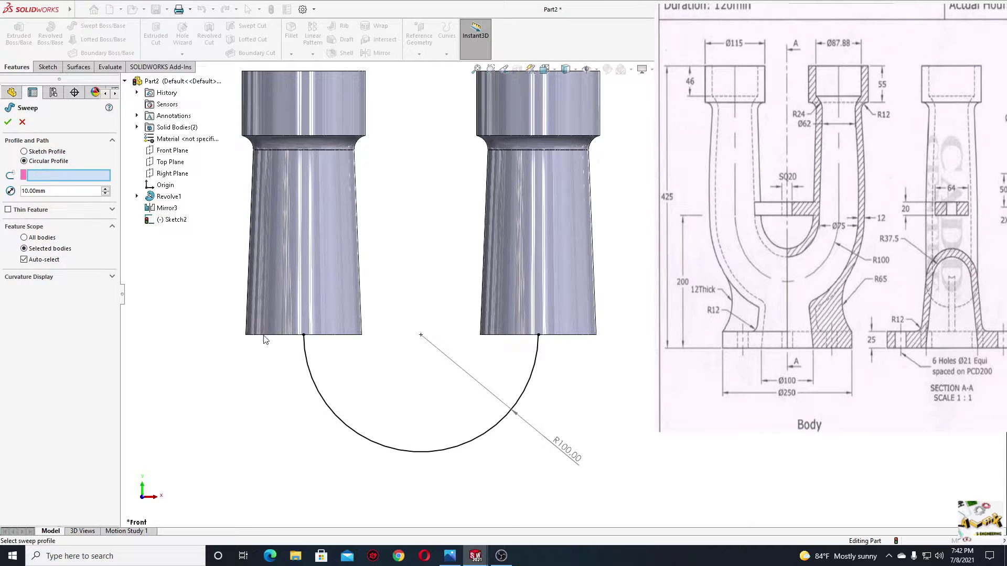
click(327, 404)
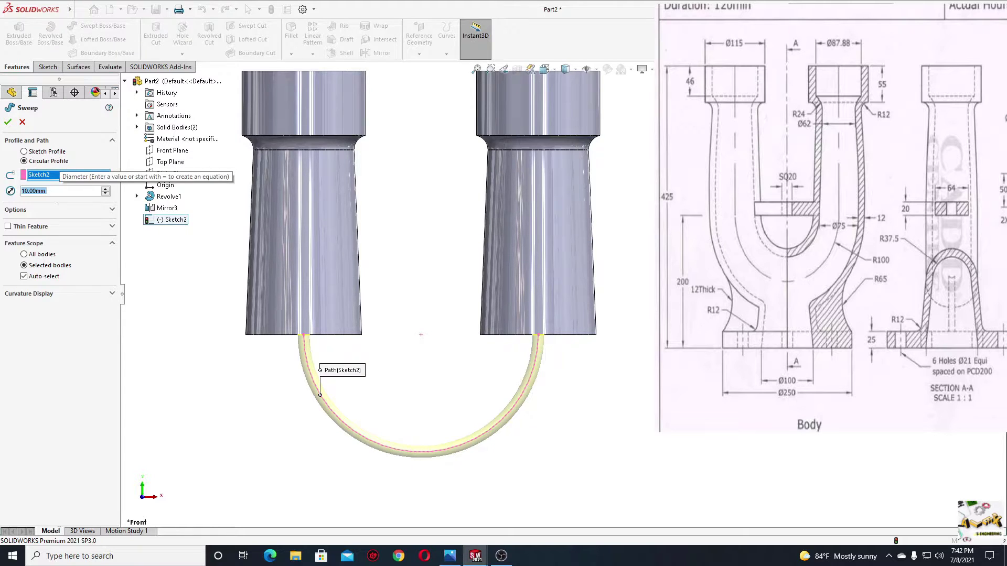
text(75)
key(Return)
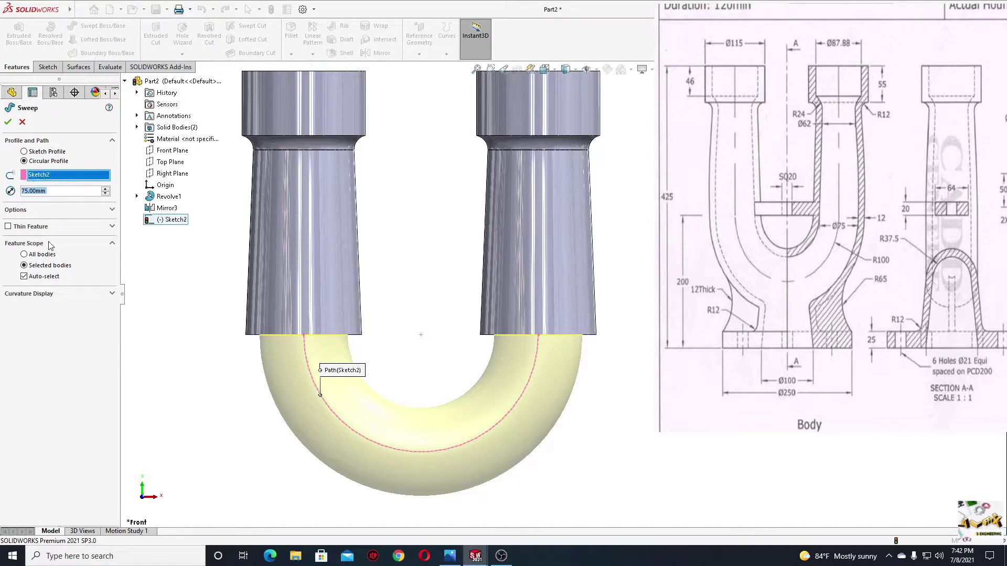
click(8, 227)
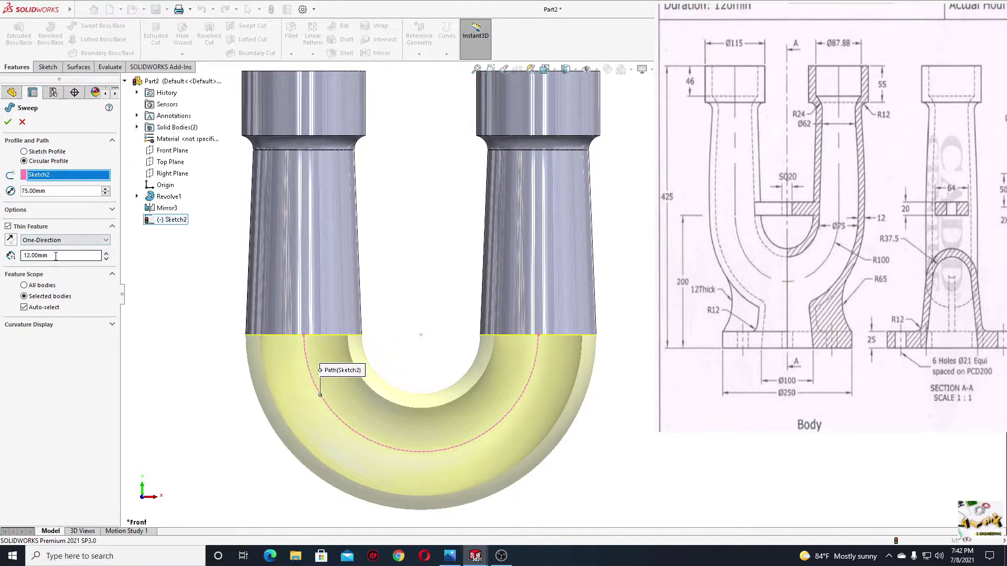
click(8, 122)
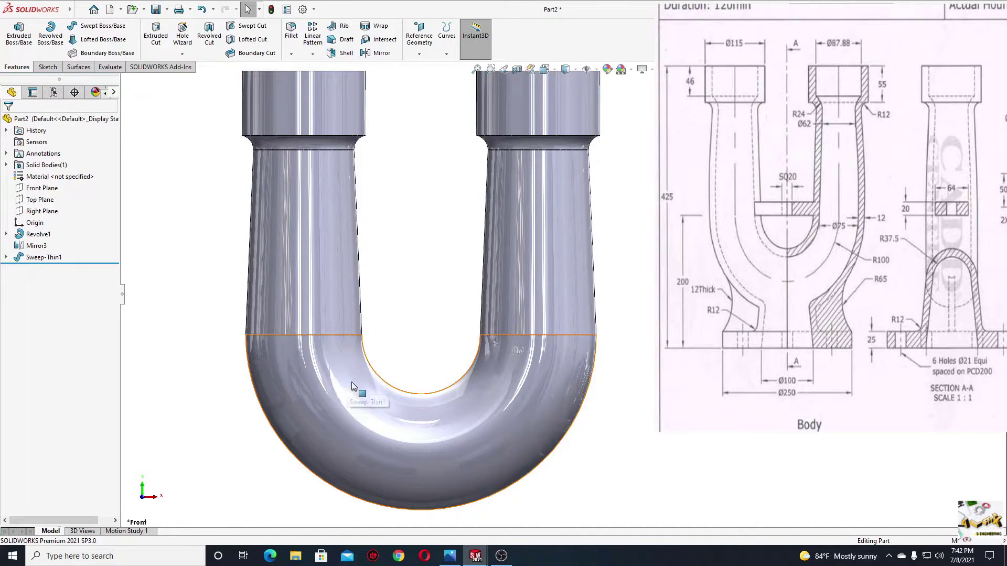
Step: Inspect the inside of the U-shaped pipe with a temporary section view cutting lengthwise through both uprights
middle_drag(352, 386, 524, 113)
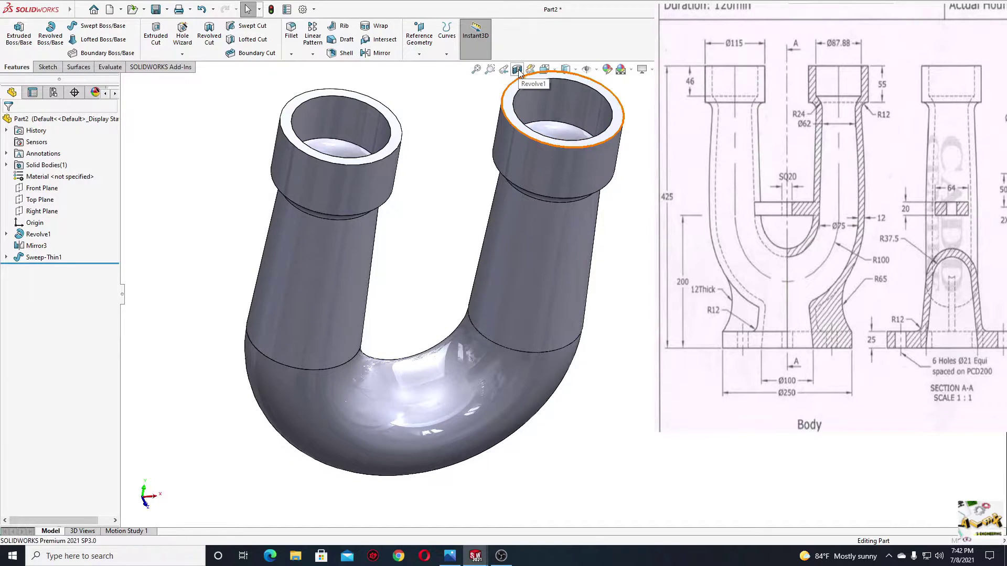
click(517, 70)
click(11, 118)
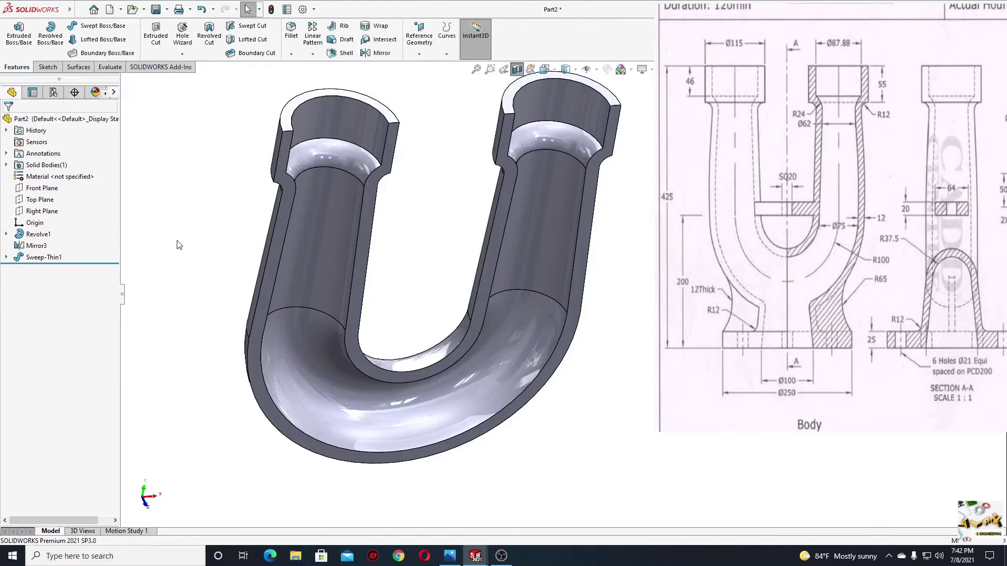
mouse_move(178, 245)
middle_down()
mouse_move(259, 157)
mouse_move(149, 326)
mouse_move(242, 274)
mouse_move(267, 246)
middle_up()
click(521, 68)
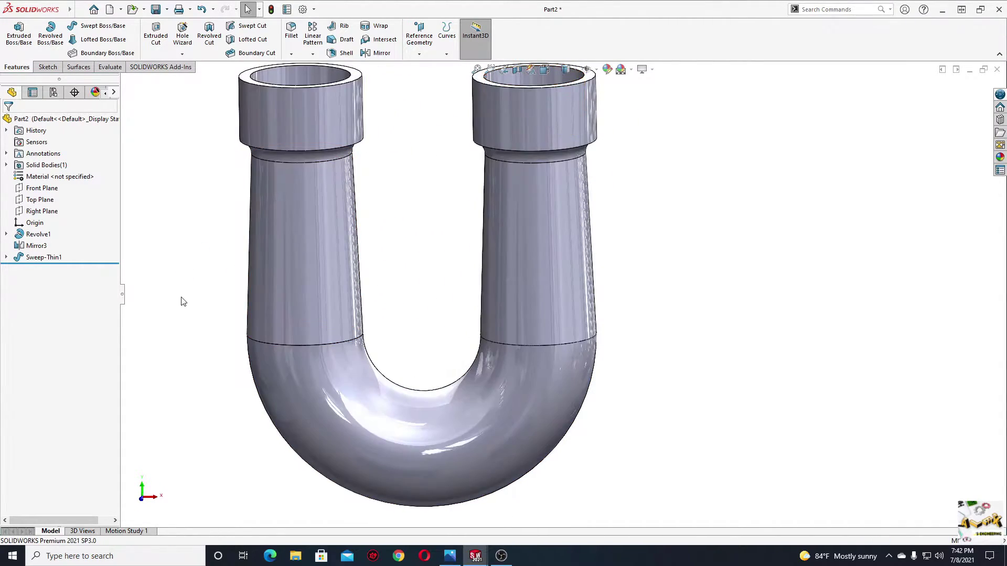
Step: Switch to the safety valve drawing in Photos and examine the body's base flange, leg and Section A-A dimensions
scroll(335, 379, up, 2)
ctrl+middle_drag(335, 379, 278, 360)
key(alt+Tab)
drag(0, 37, 614, 86)
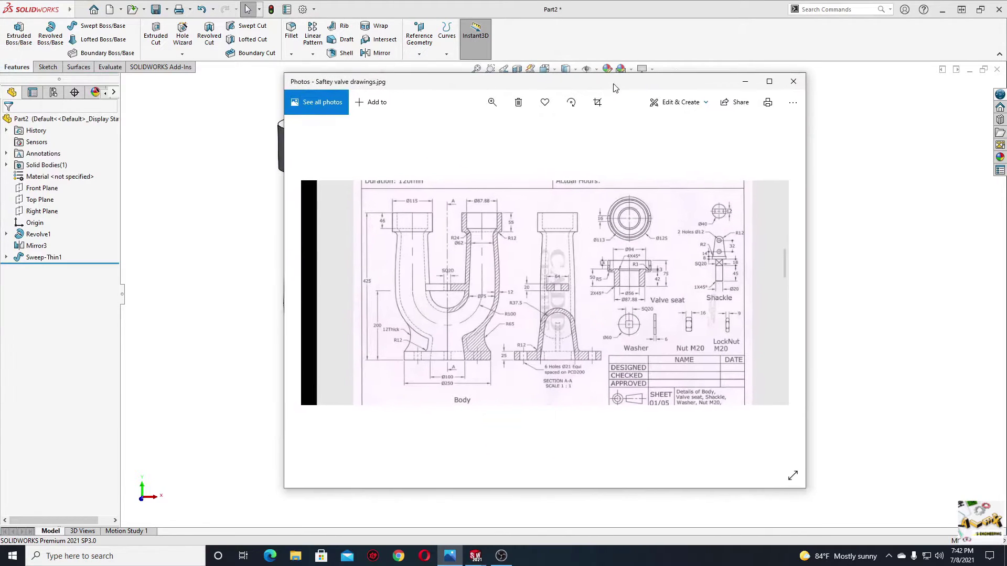
scroll(510, 394, up, 3)
drag(421, 391, 523, 391)
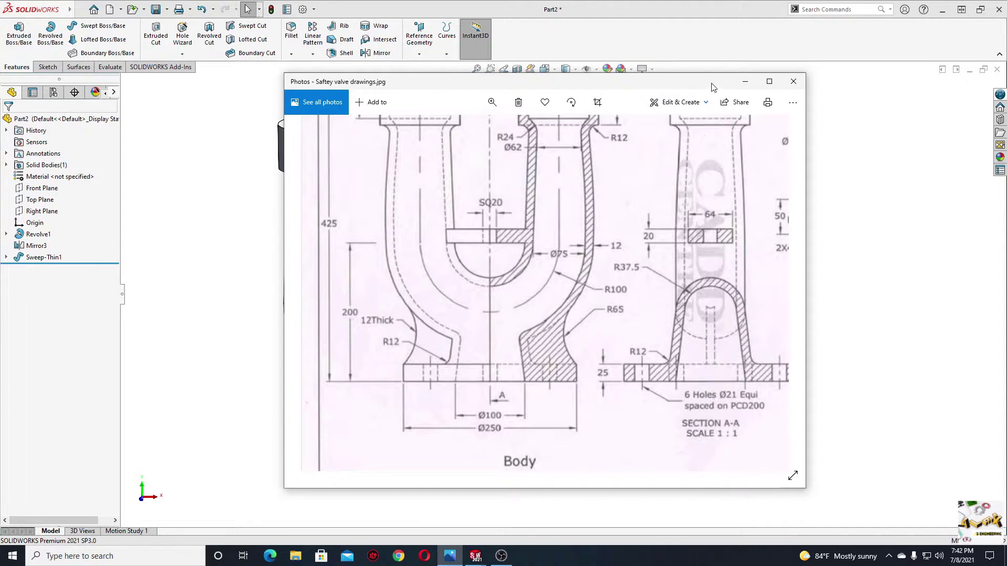
click(745, 82)
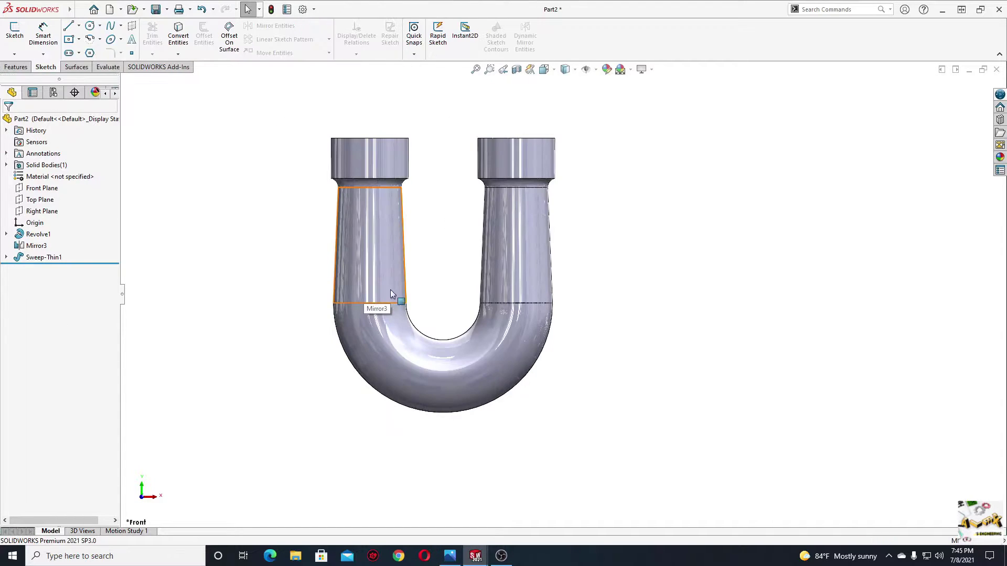
Step: Start a new sketch on the Right Plane and display the model with hidden lines visible
mouse_move(393, 294)
middle_down()
mouse_move(302, 259)
mouse_move(310, 321)
middle_up()
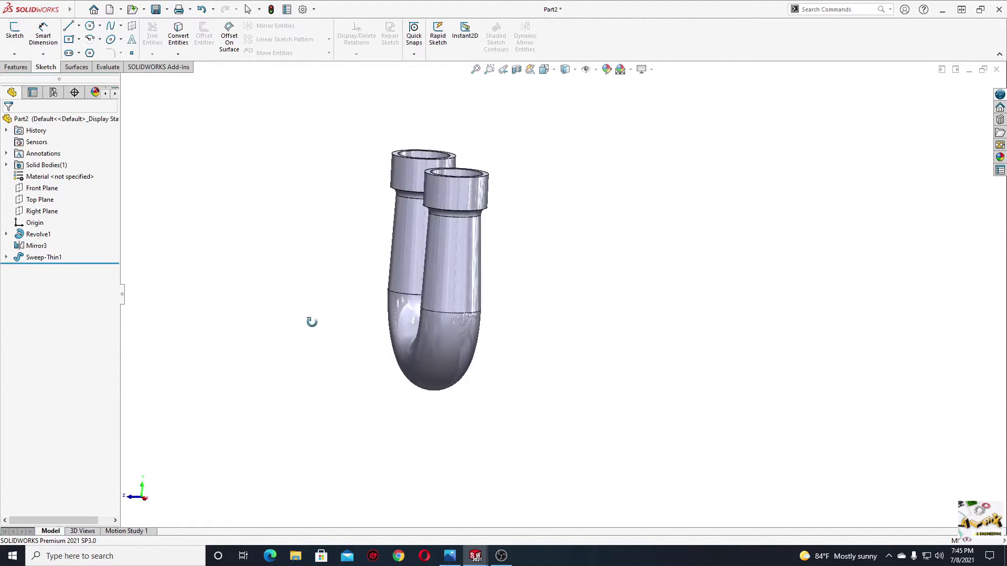
click(45, 211)
click(56, 199)
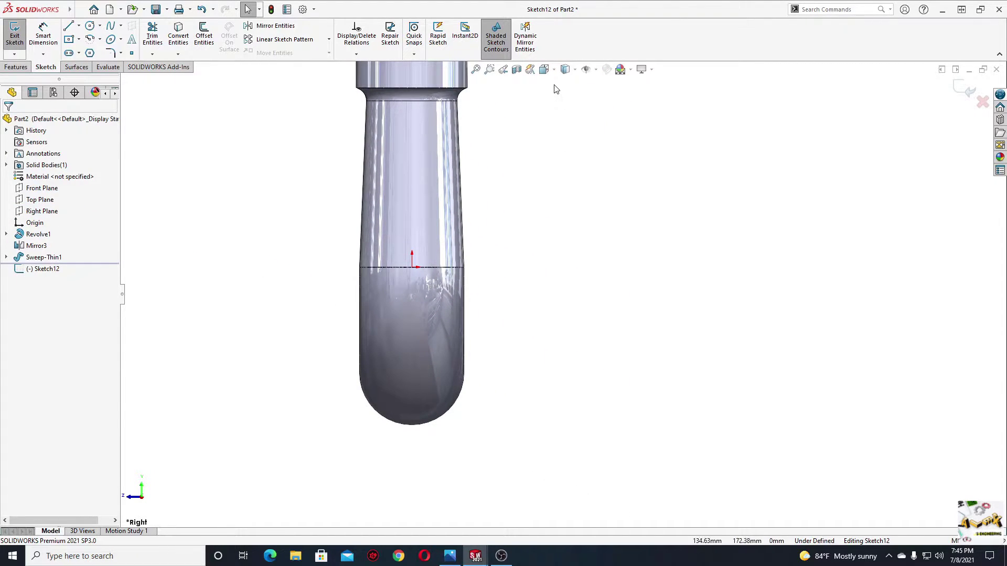
click(575, 69)
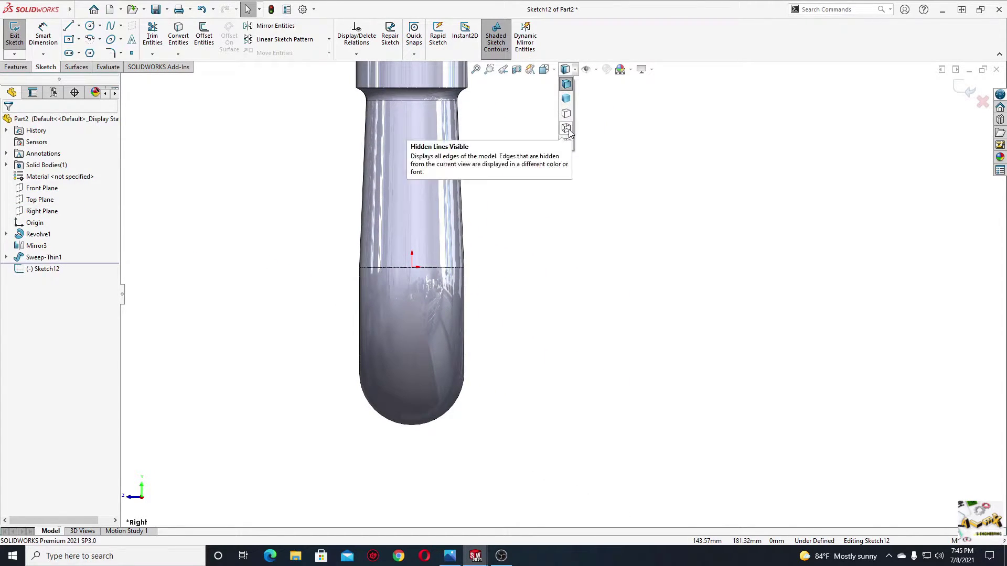
click(566, 128)
scroll(495, 326, down, 1)
mouse_move(495, 326)
ctrl+middle_down()
mouse_move(450, 288)
mouse_move(432, 296)
ctrl+middle_up()
Step: Draw a vertical centerline from the origin down past the lowest point of the U-bend
click(79, 26)
click(87, 52)
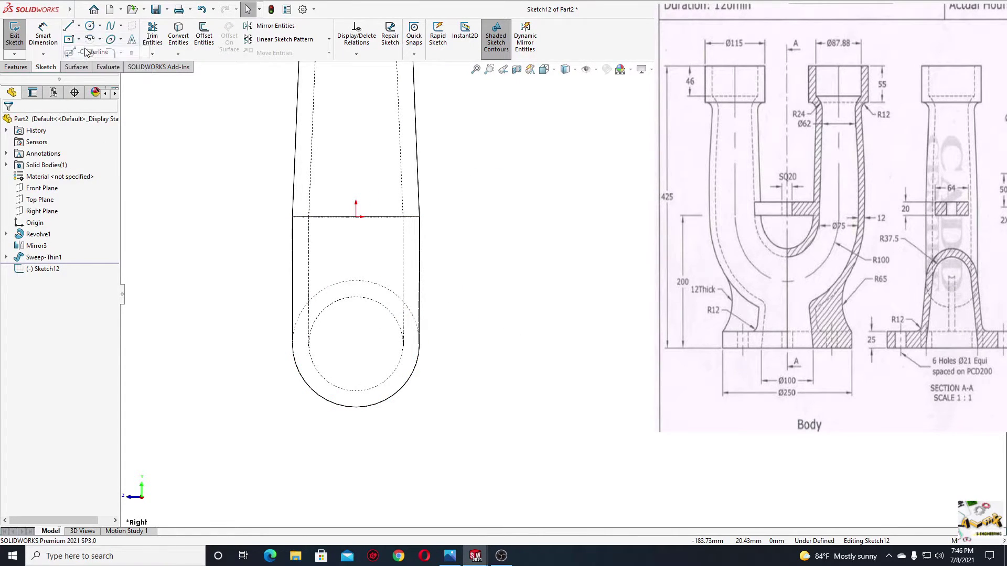
drag(356, 216, 356, 463)
key(Escape)
Step: Draw an upper centerpoint arc centered on the centerline, spanning between the two sides of the U-bend's inner bore
scroll(351, 414, down, 3)
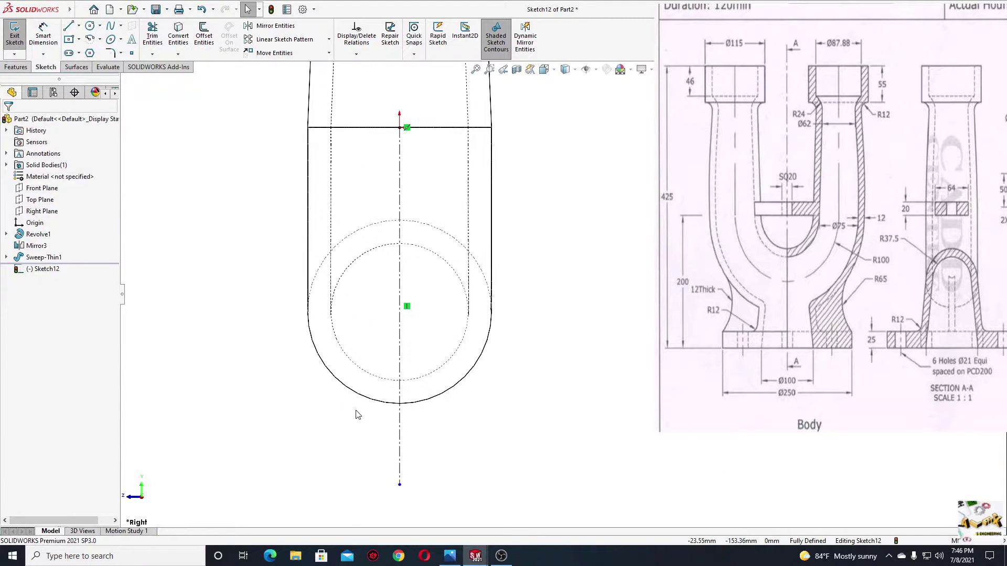
click(90, 42)
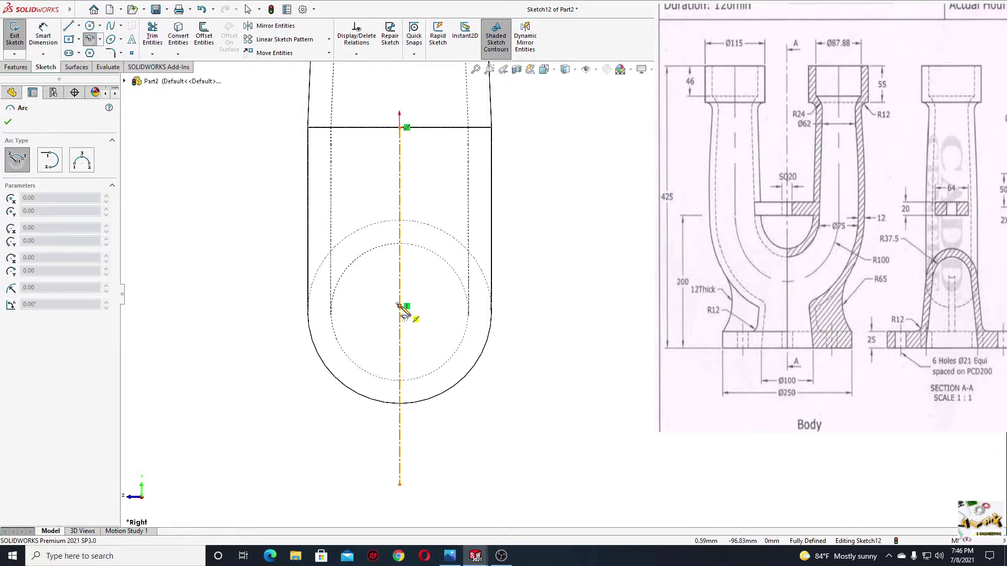
click(400, 321)
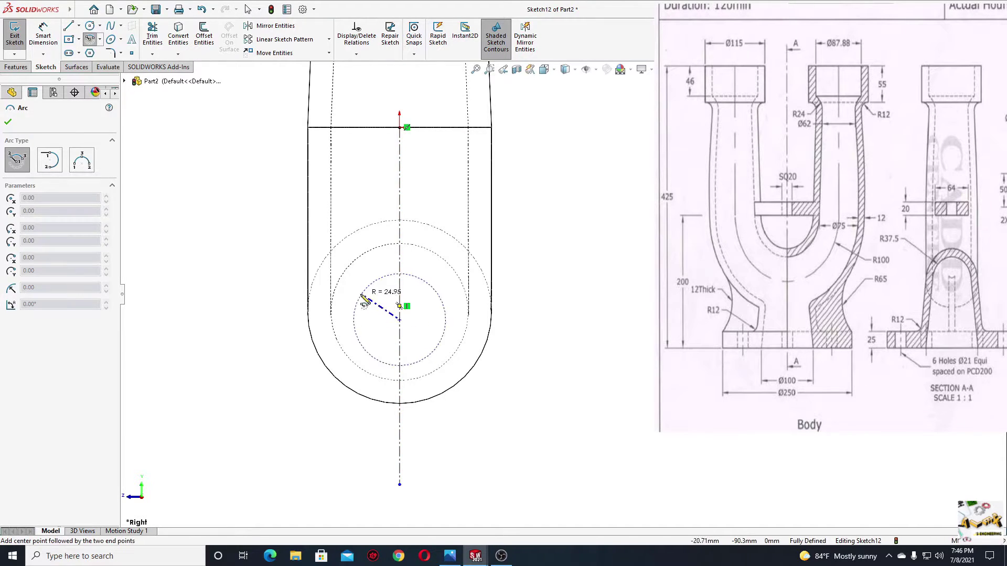
click(331, 313)
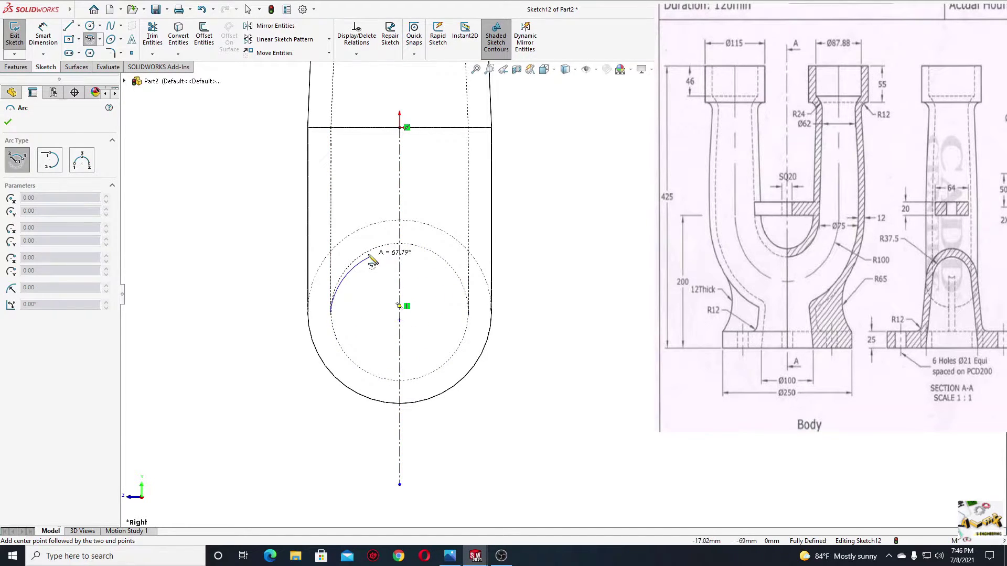
click(470, 321)
click(470, 321)
key(Escape)
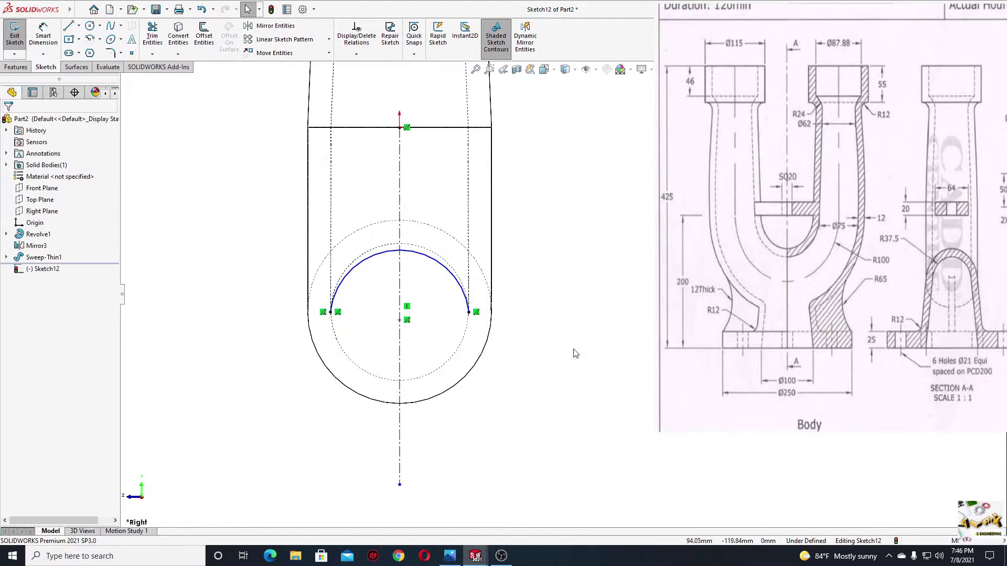
Step: Make the arc coradial with the silhouette edge of the U-bend's inner bore
click(381, 256)
ctrl+click(379, 247)
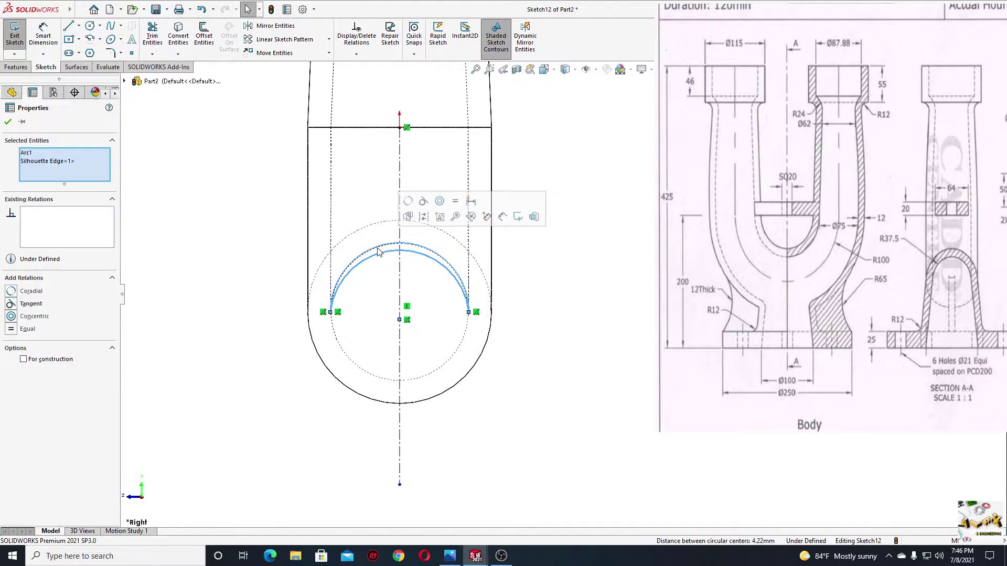
click(409, 202)
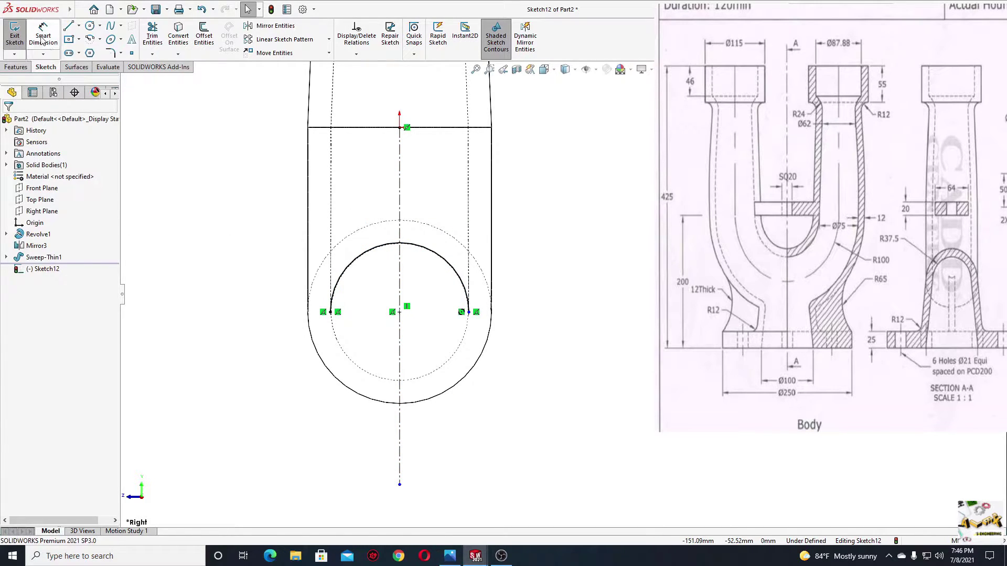
Step: Draw a closed line profile from the arc's left end: a sloping leg with an inner side about 107 mm long and an outward flange foot
click(72, 30)
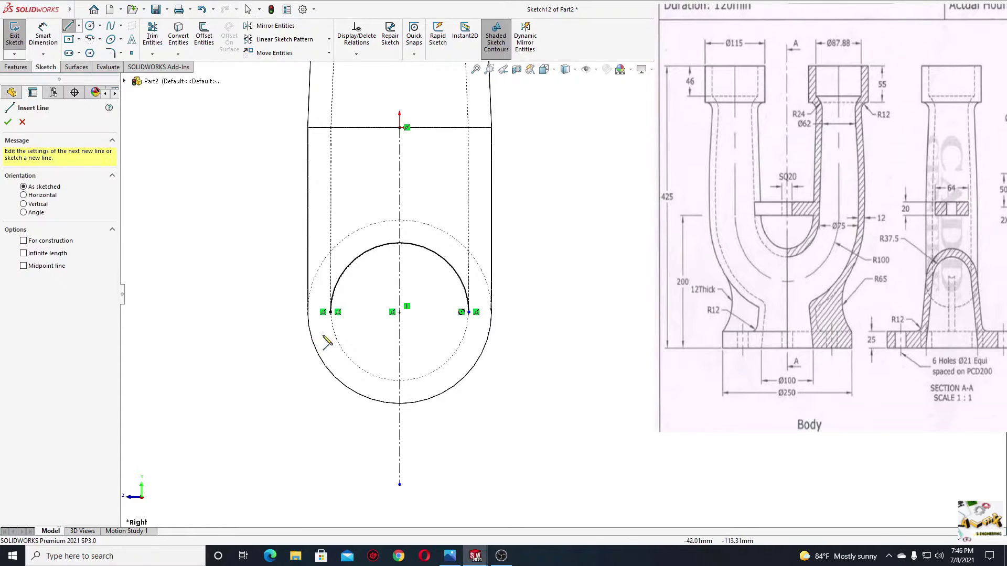
ctrl+middle_drag(337, 321, 332, 282)
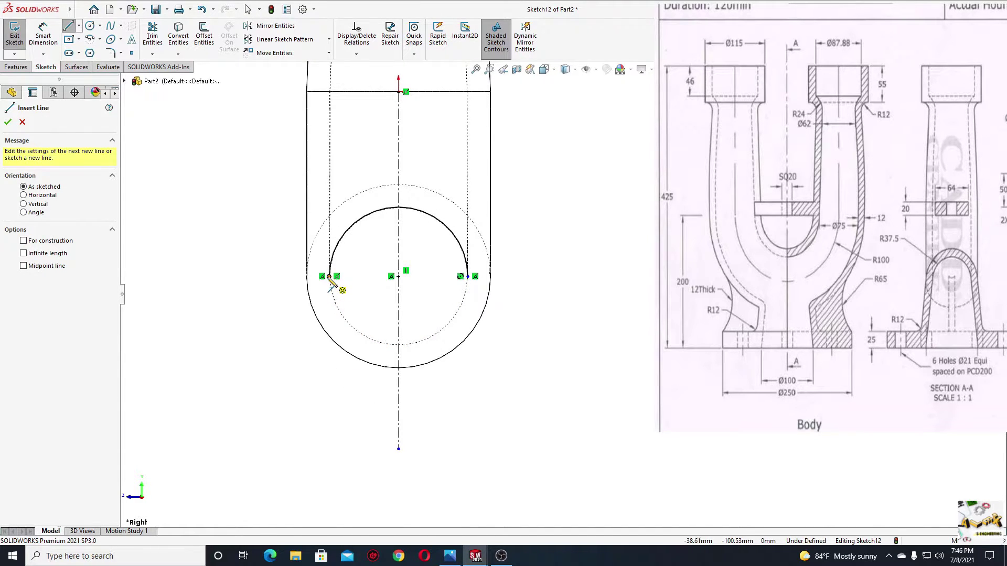
click(308, 276)
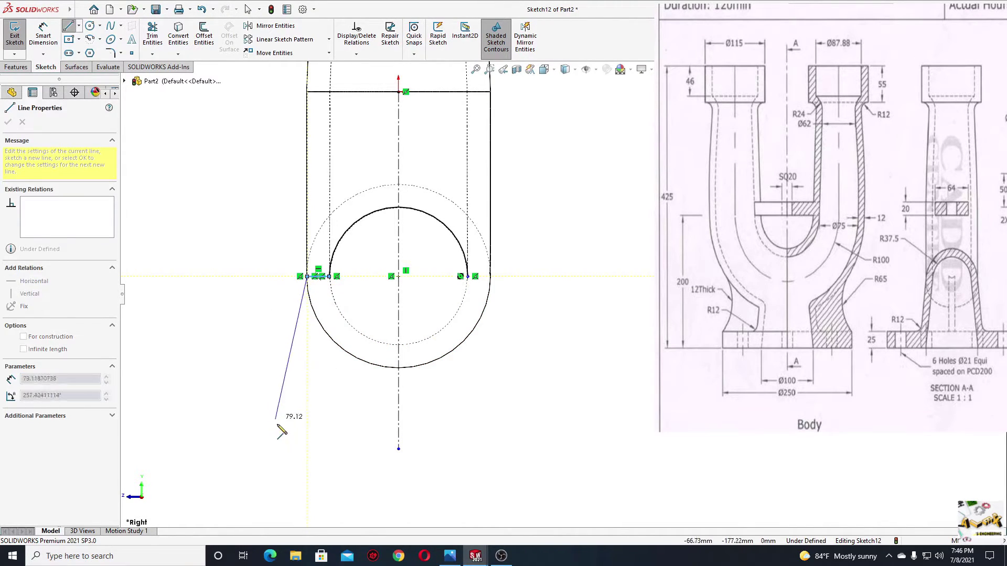
click(269, 442)
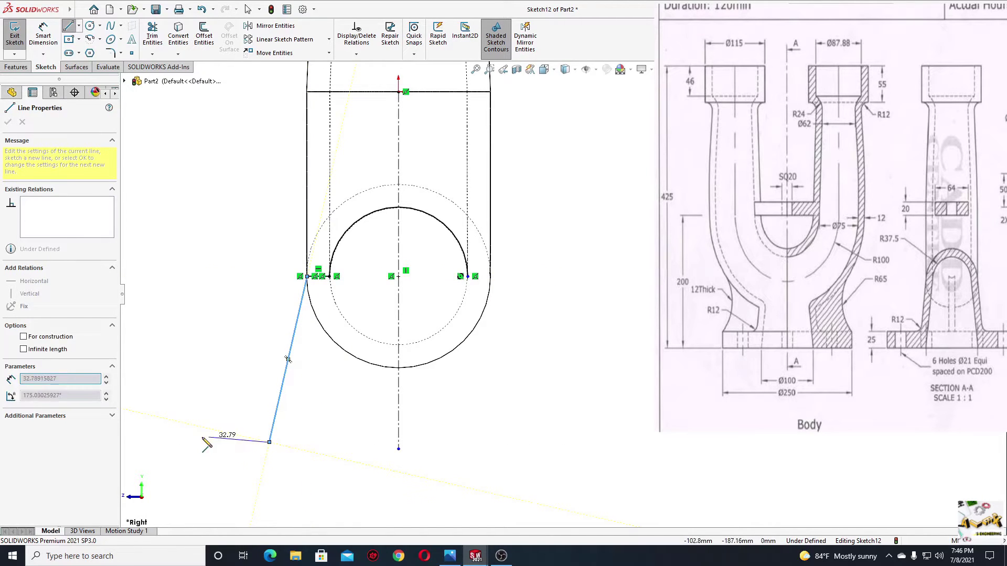
click(166, 442)
click(167, 474)
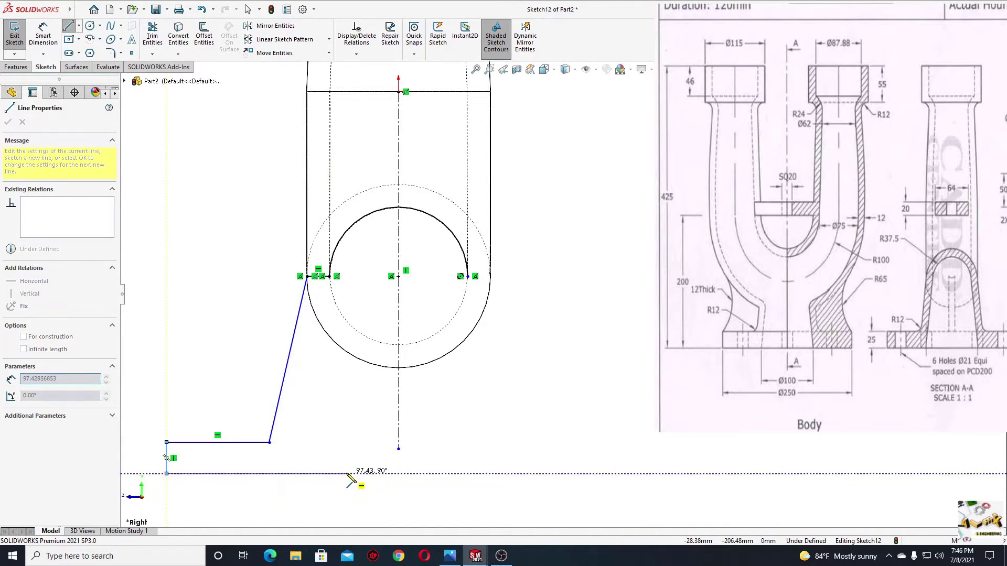
click(288, 469)
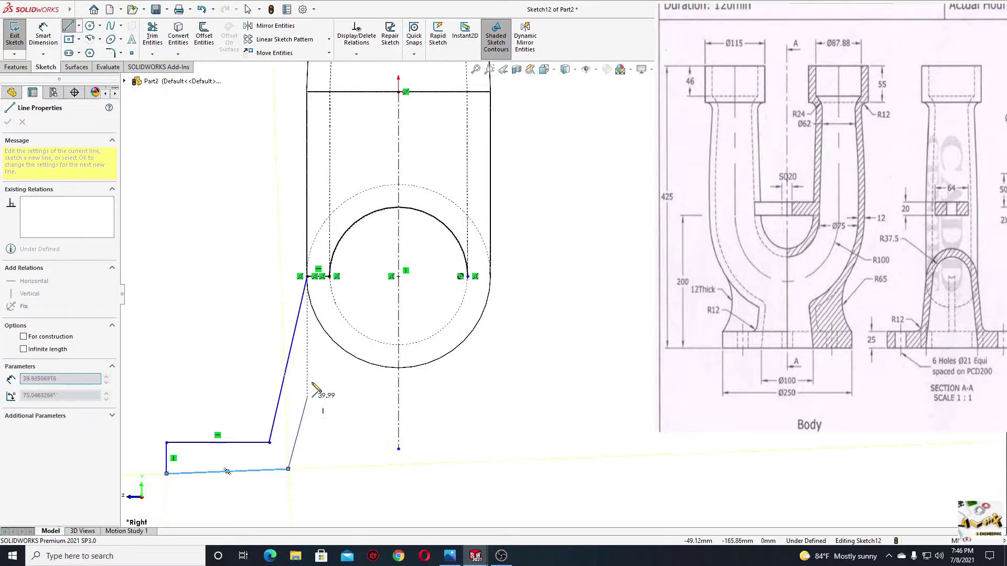
click(329, 276)
right_click(341, 369)
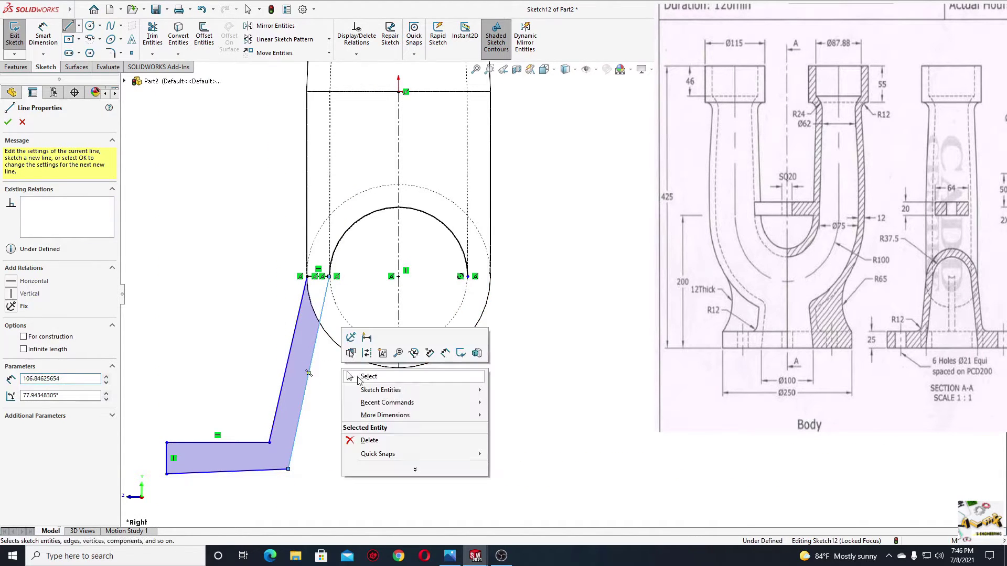
click(349, 376)
Step: Make the inner and outer sloping lines of the leg parallel
ctrl+middle_drag(337, 409, 354, 401)
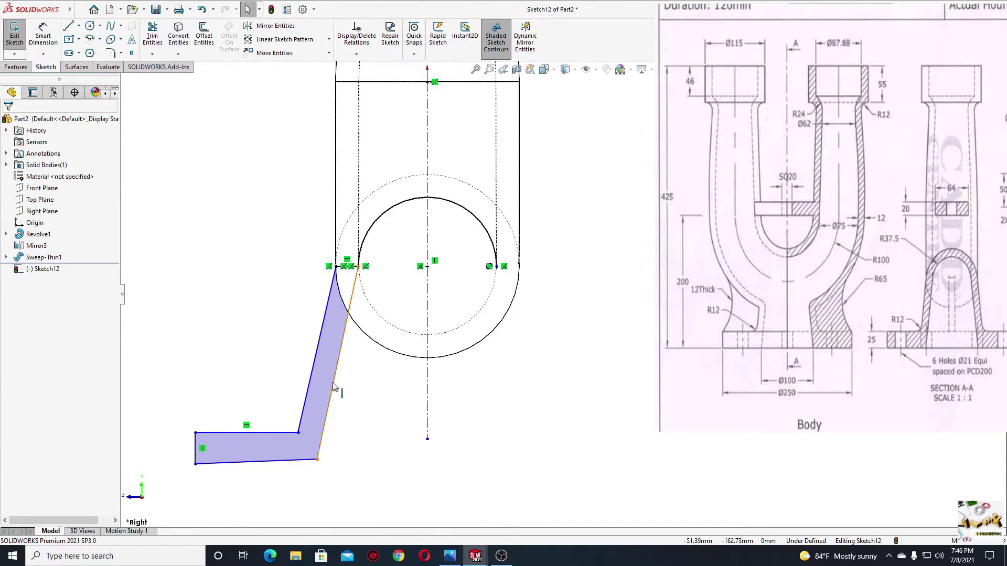
click(335, 388)
ctrl+click(313, 373)
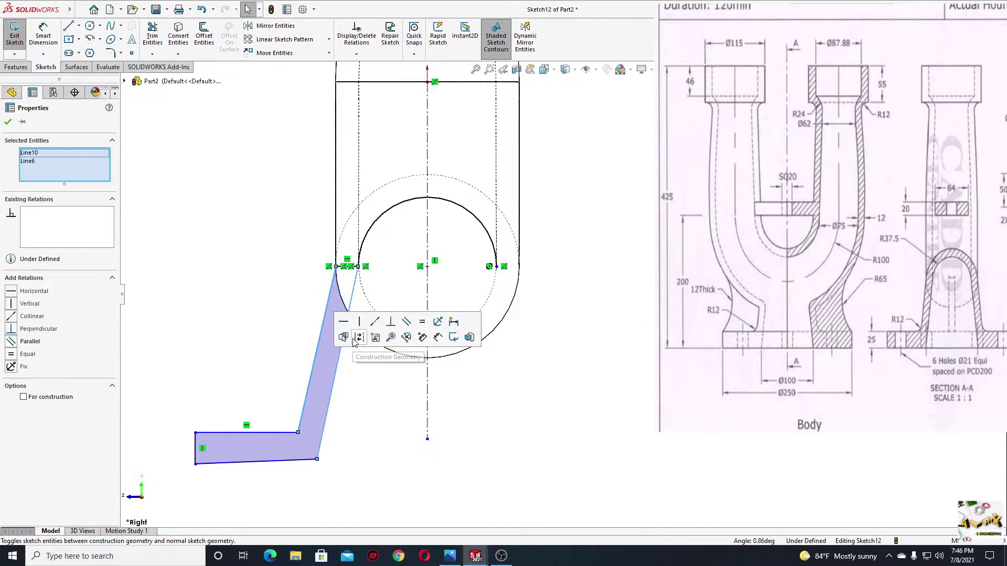
click(403, 325)
Step: Dimension the leg's inner bottom corner 50 mm horizontally from the lower end of the centerline
click(43, 37)
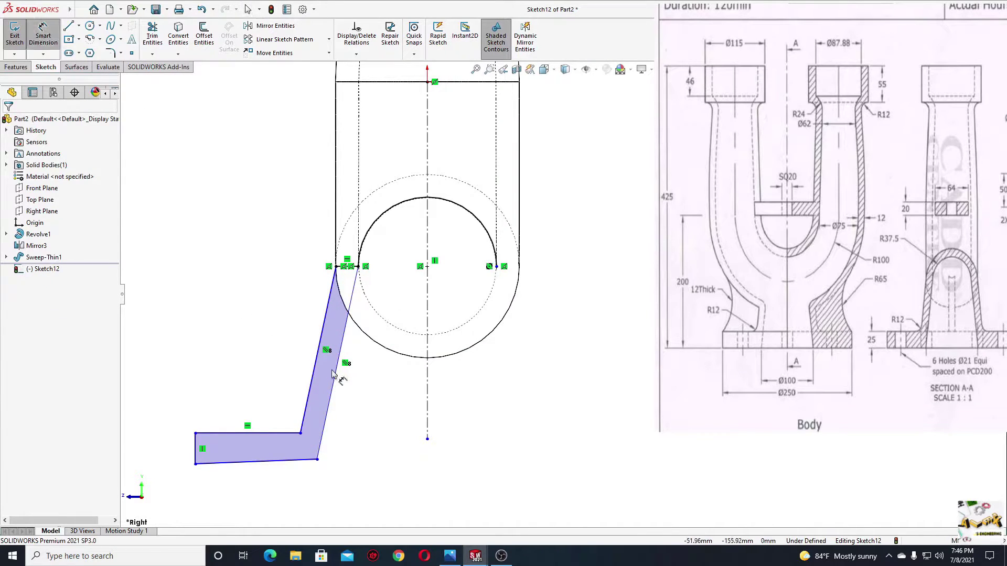
click(318, 461)
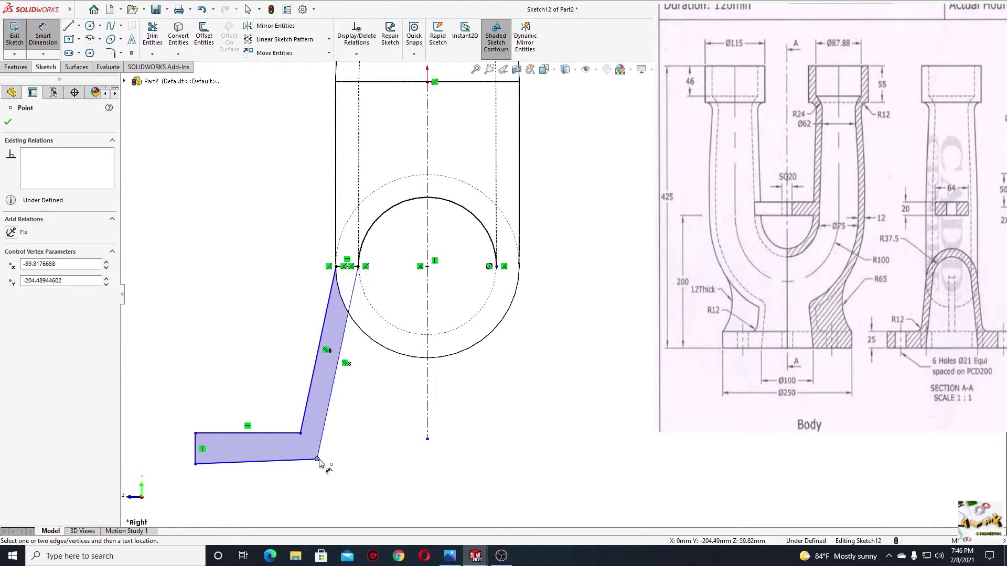
click(427, 440)
click(388, 498)
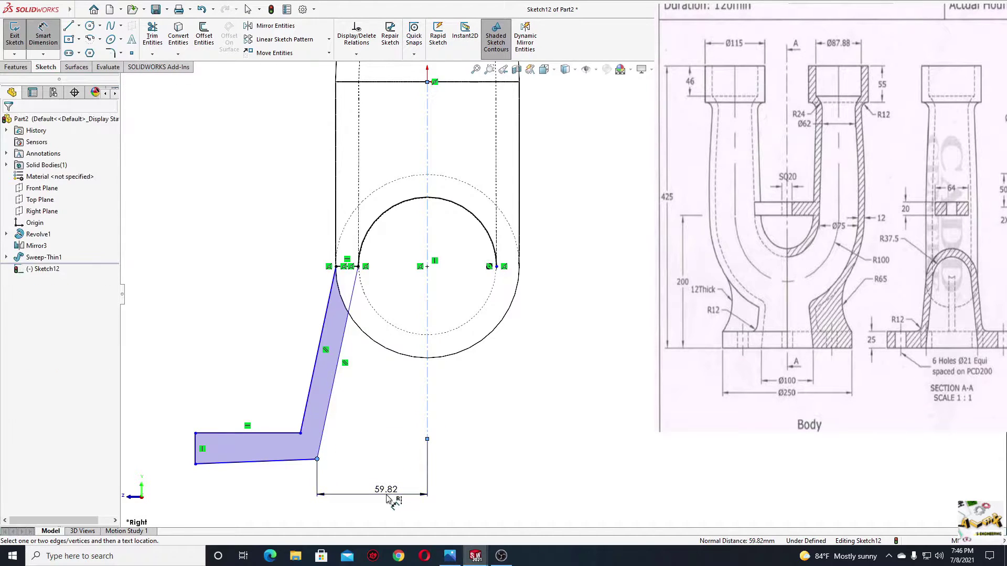
text(50)
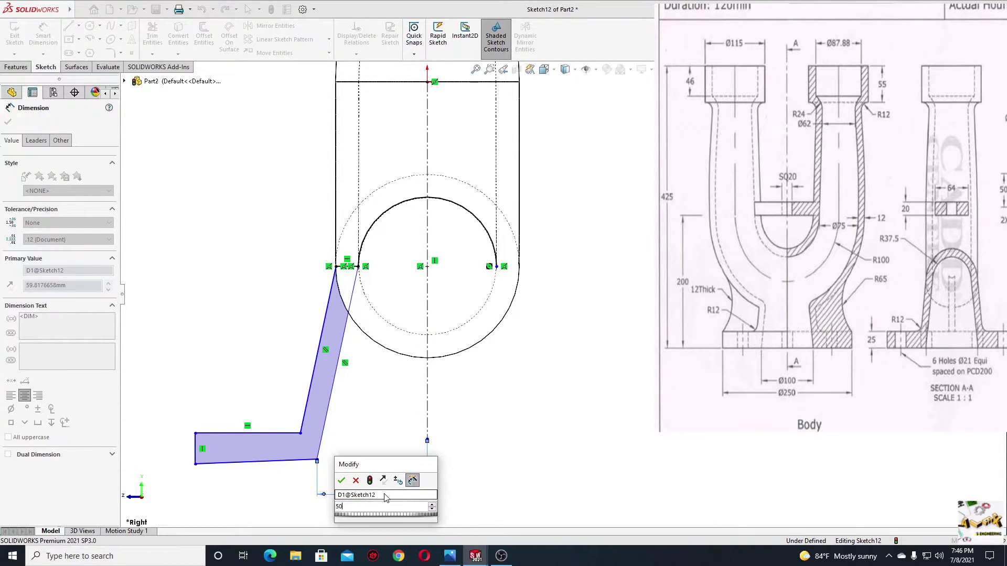
key(Return)
Step: Dimension the flange's outer vertical edge 125 mm from the centerline
click(218, 454)
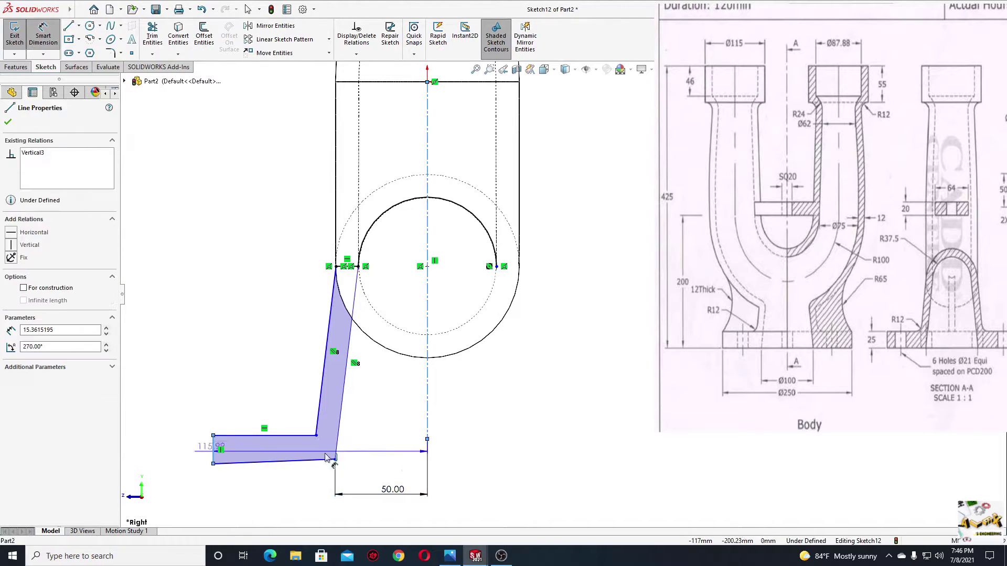
click(427, 409)
click(361, 518)
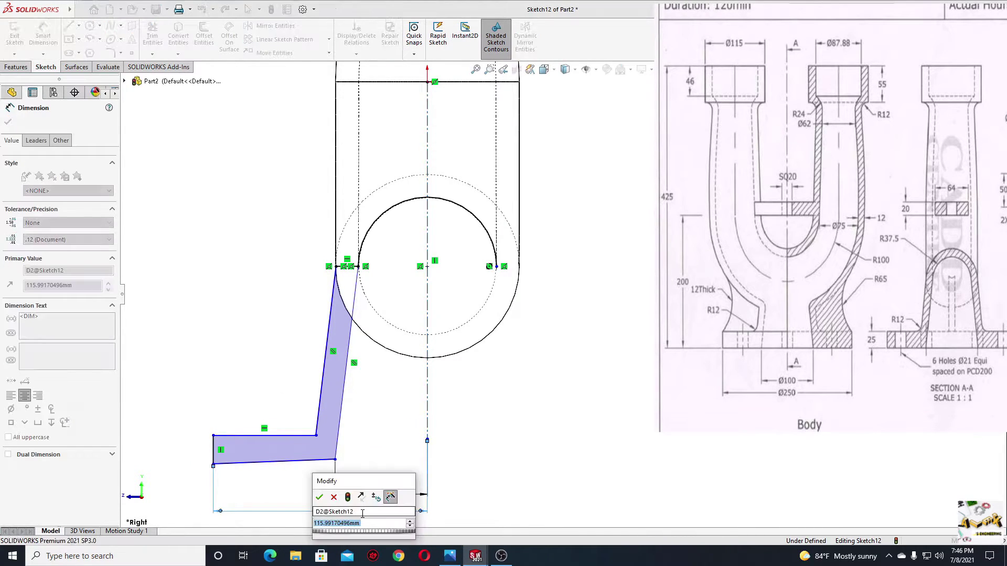
text(125)
key(Return)
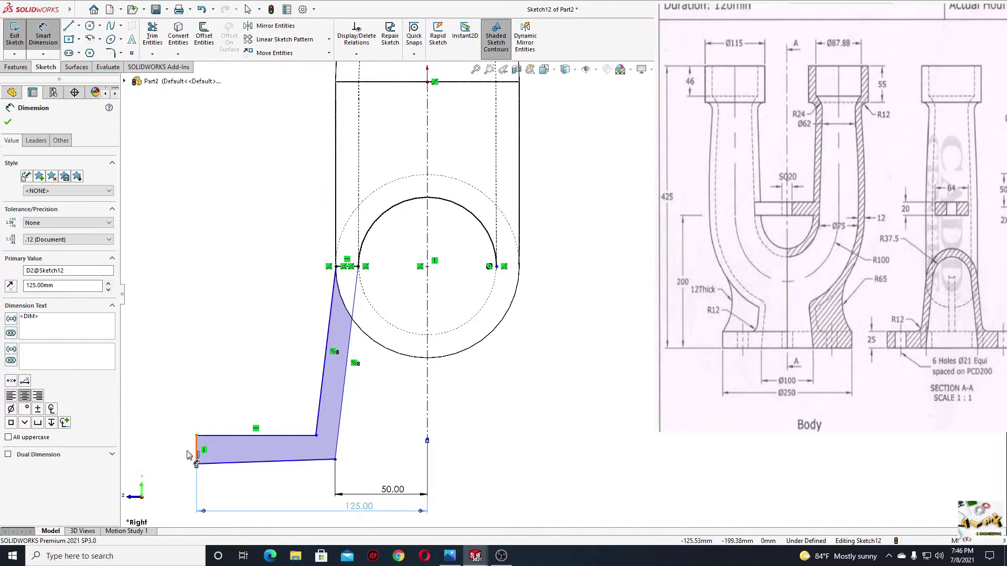
Step: Set the flange thickness to 25 mm by dimensioning its outer vertical edge
click(191, 455)
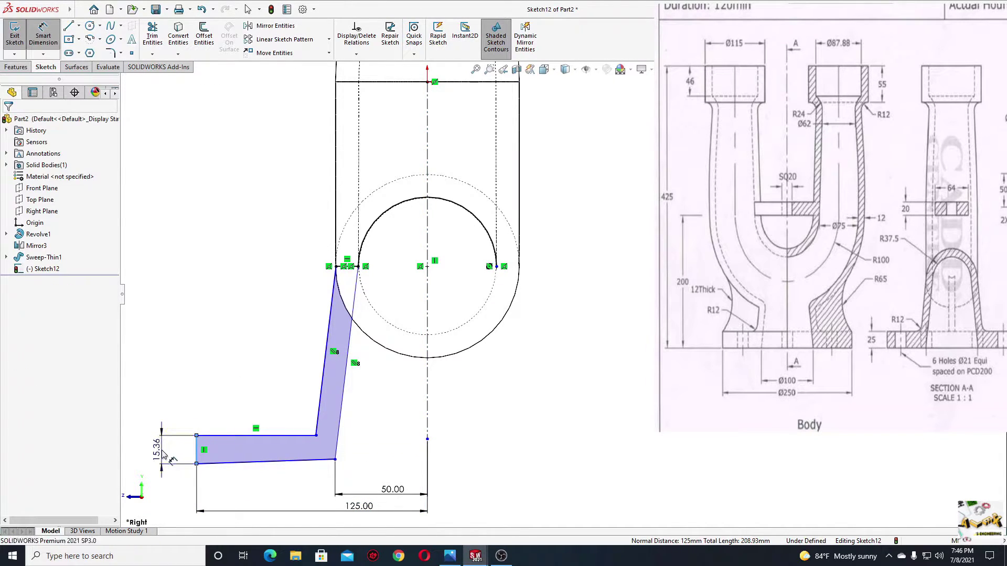
click(164, 455)
text(25)
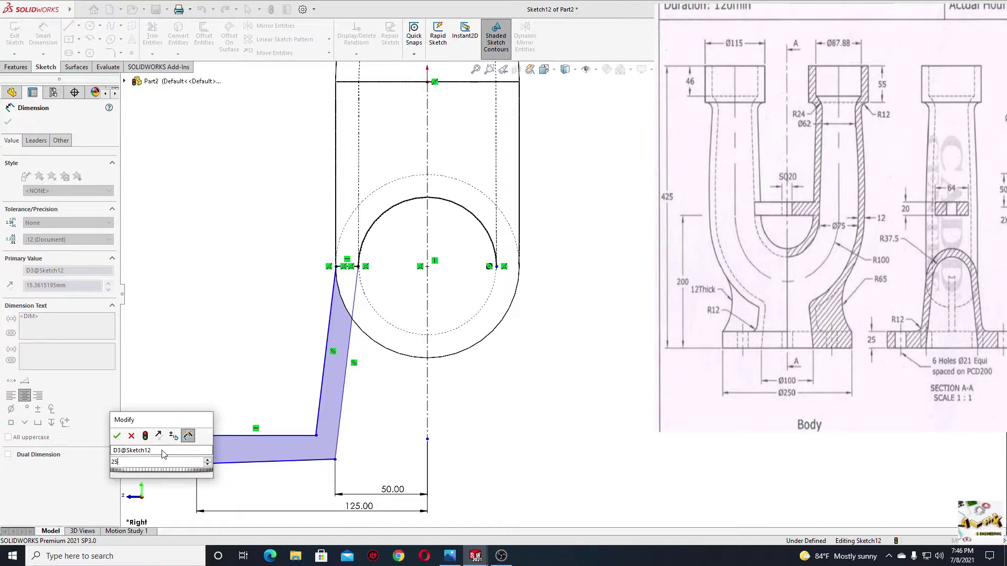
key(Return)
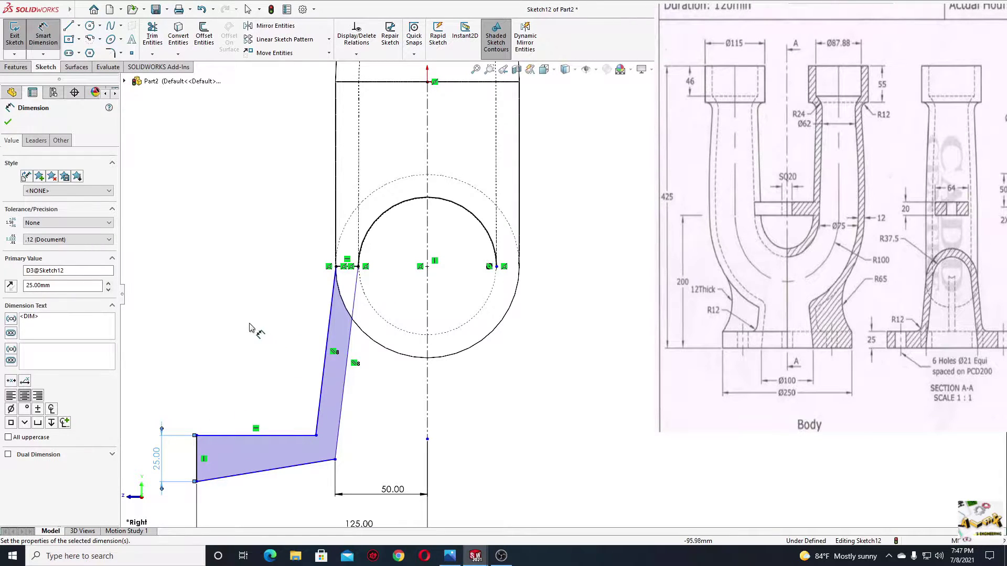
right_click(249, 327)
click(269, 355)
Step: Make the bottom line of the base flange horizontal
click(321, 467)
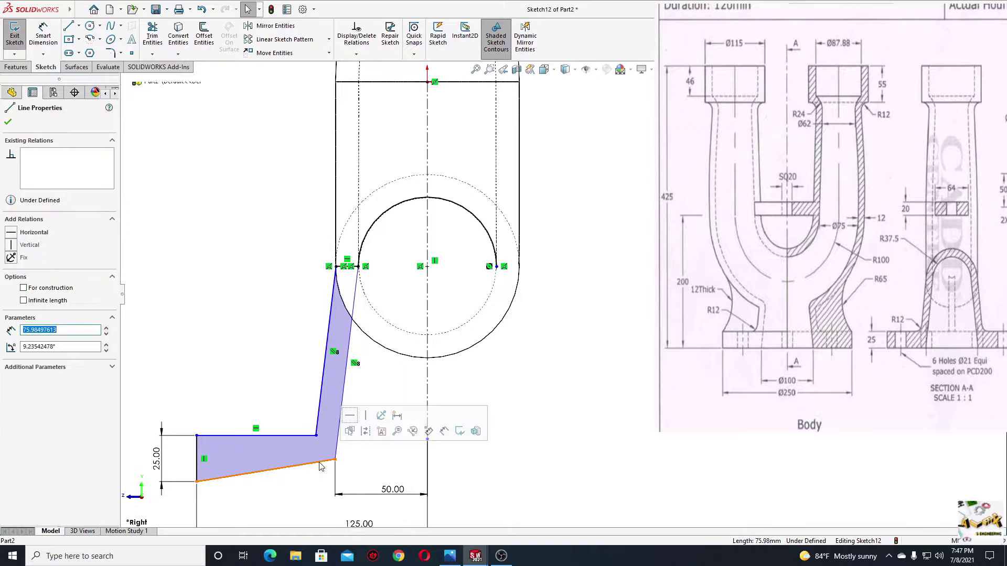
click(350, 416)
click(239, 364)
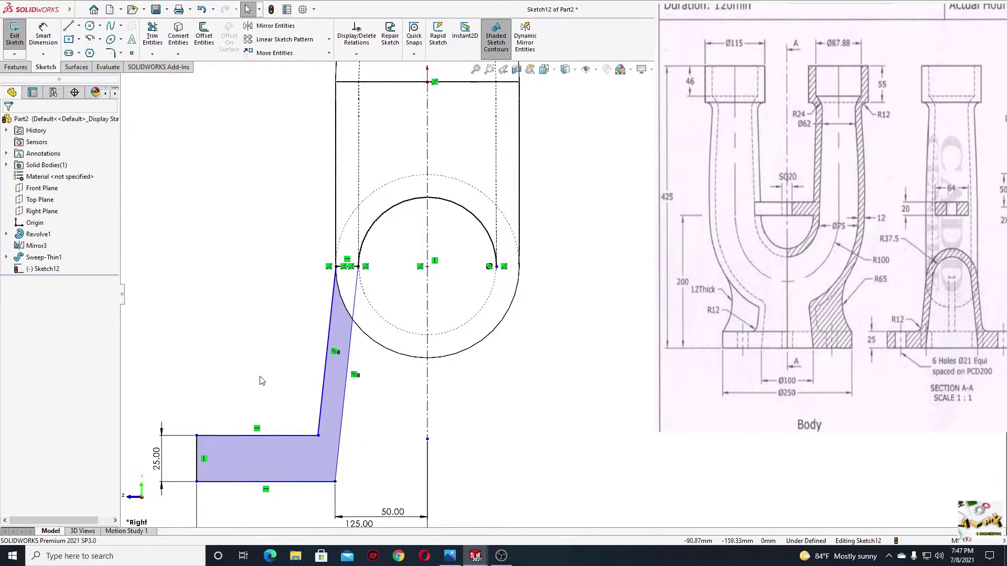
ctrl+middle_drag(263, 383, 282, 319)
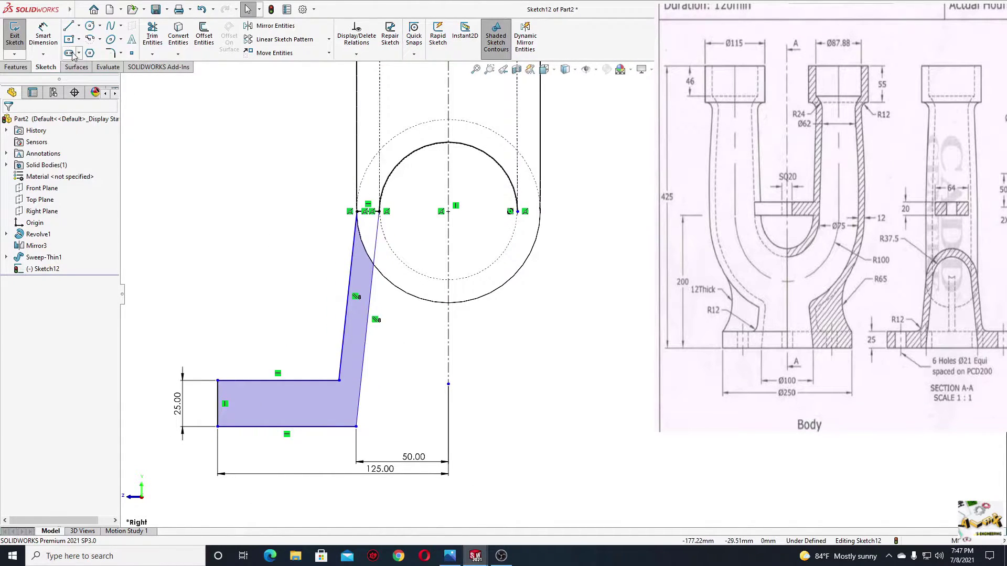
mouse_move(339, 380)
mouse_down()
mouse_move(291, 383)
mouse_move(295, 348)
mouse_move(291, 388)
mouse_move(290, 324)
mouse_move(287, 391)
mouse_move(289, 347)
mouse_move(292, 380)
mouse_up()
click(257, 296)
ctrl+middle_drag(295, 310, 276, 330)
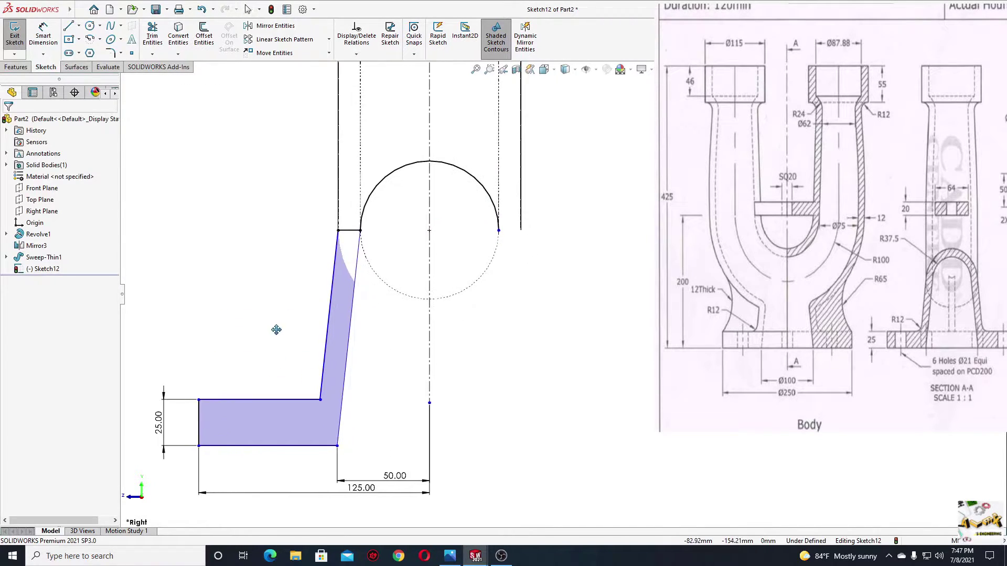
scroll(299, 325, up, 1)
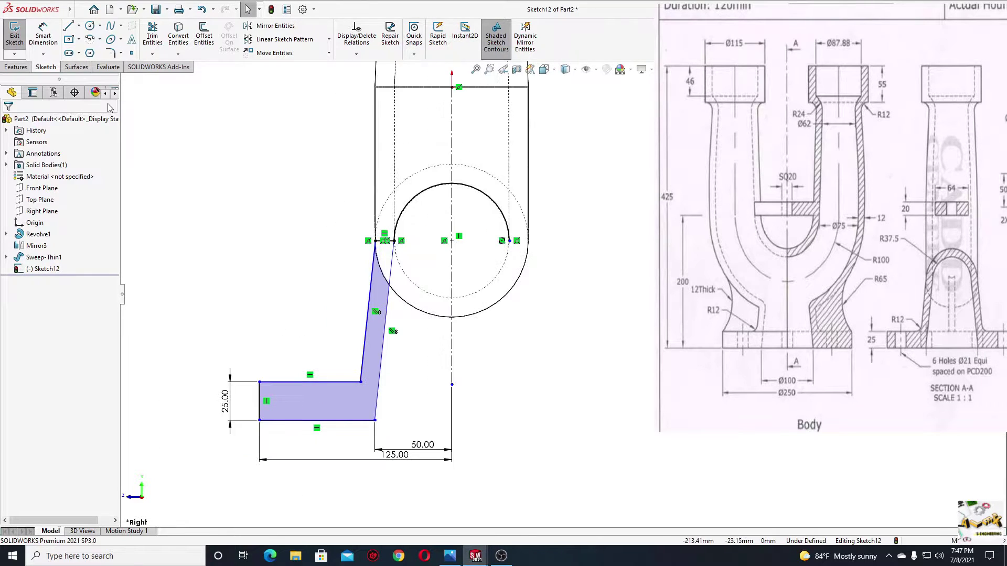
Step: Dimension the flange's bottom line 200 mm vertically below the upper end of the centerline
click(43, 34)
ctrl+middle_drag(452, 183, 459, 200)
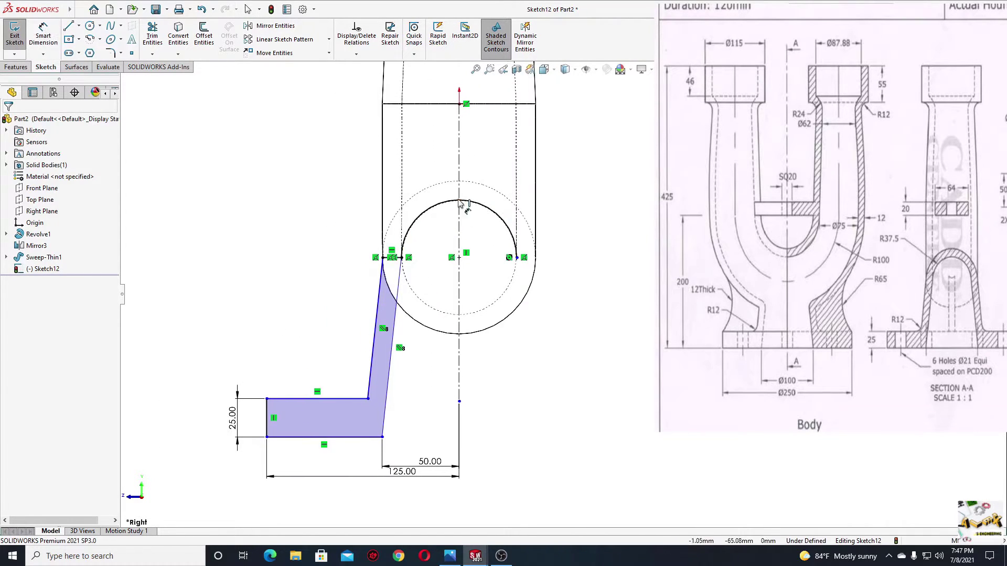
click(459, 104)
click(356, 443)
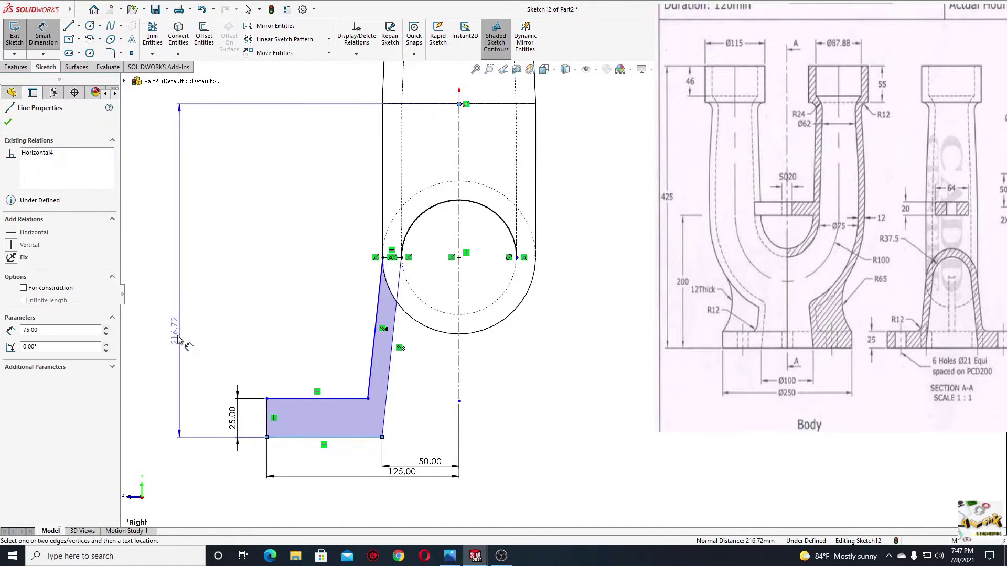
click(179, 338)
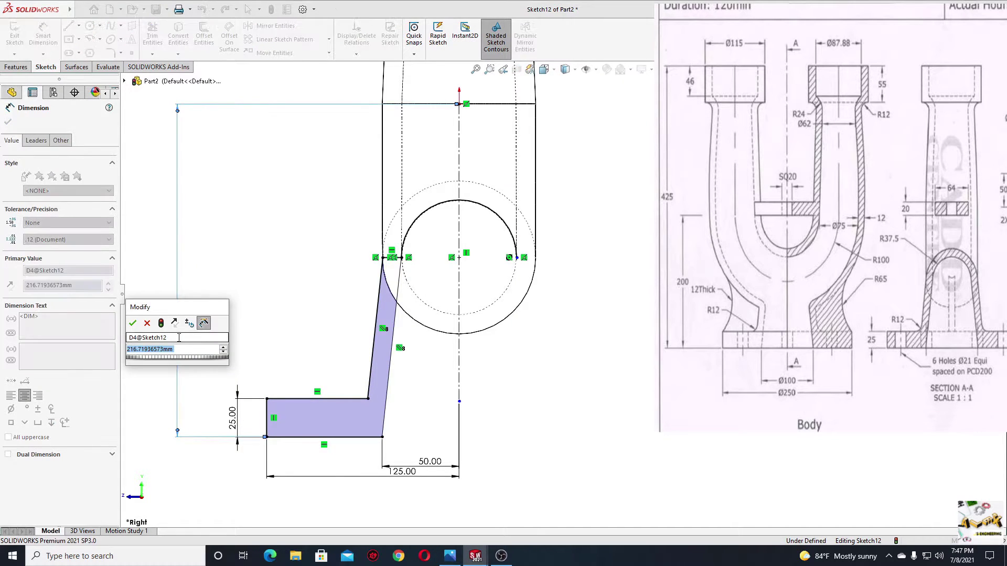
text(200)
key(Return)
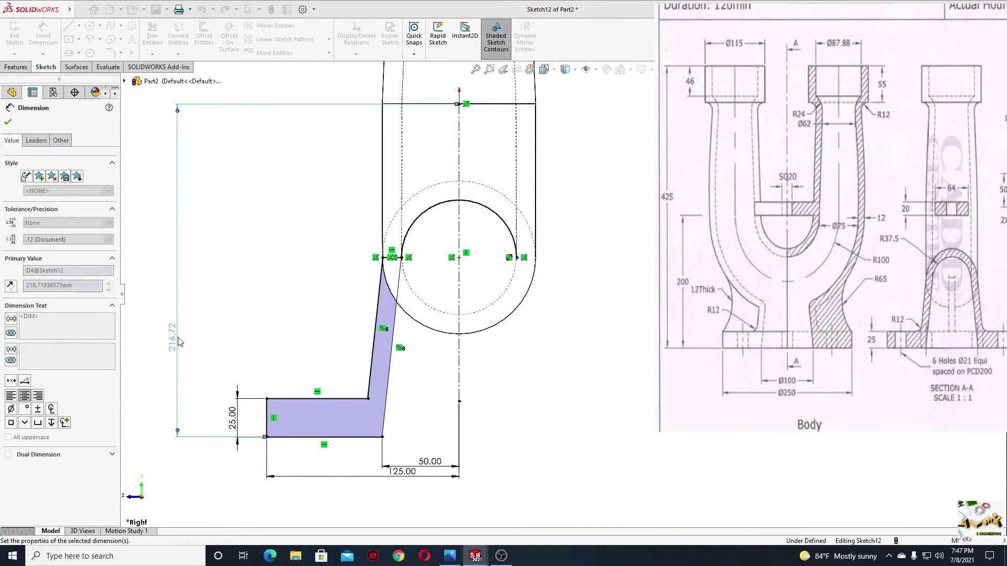
right_click(286, 286)
click(316, 316)
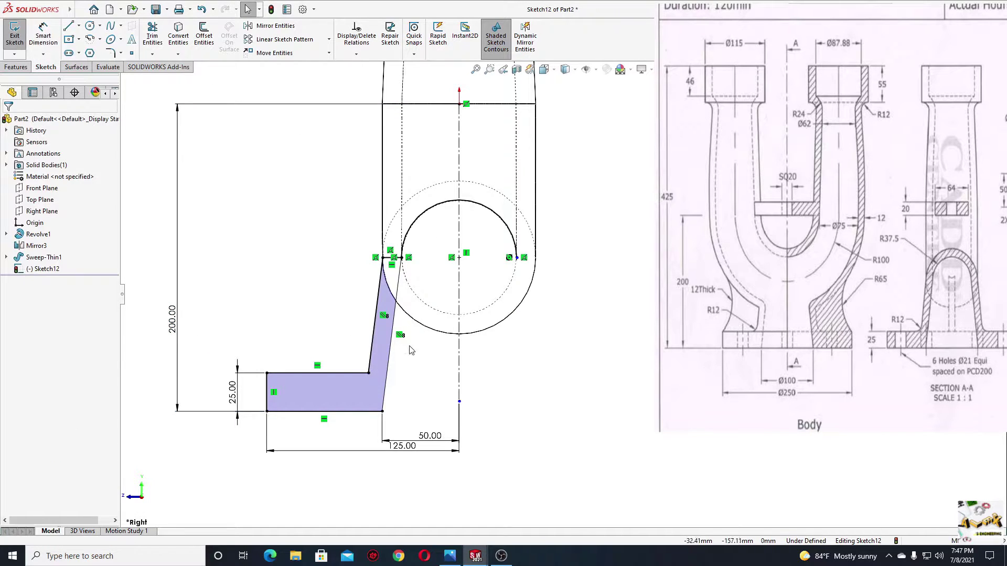
Step: Convert the 37.5 mm radius arc at the U-bend's inner bore to construction geometry
scroll(410, 349, down, 2)
ctrl+middle_drag(415, 345, 446, 347)
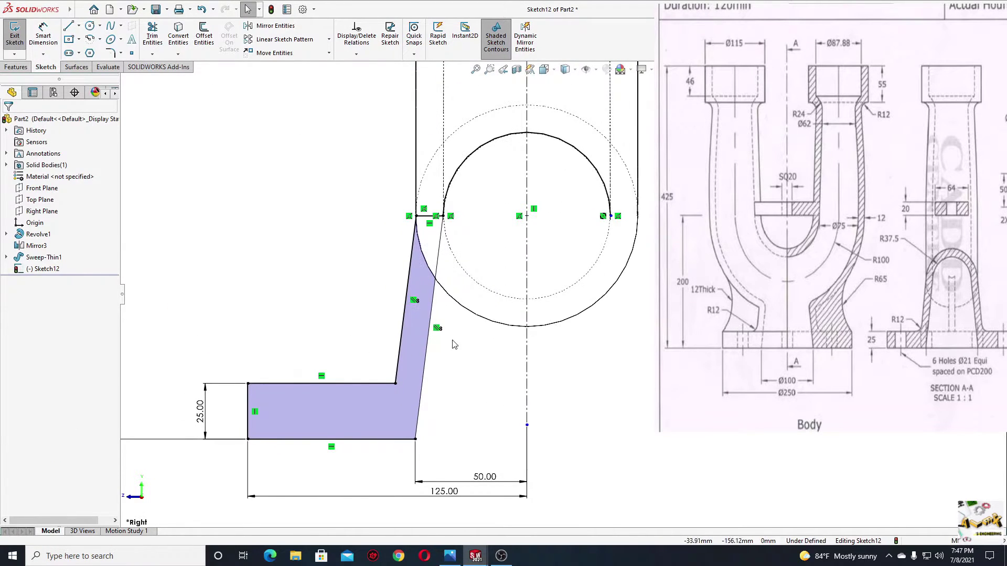
click(478, 159)
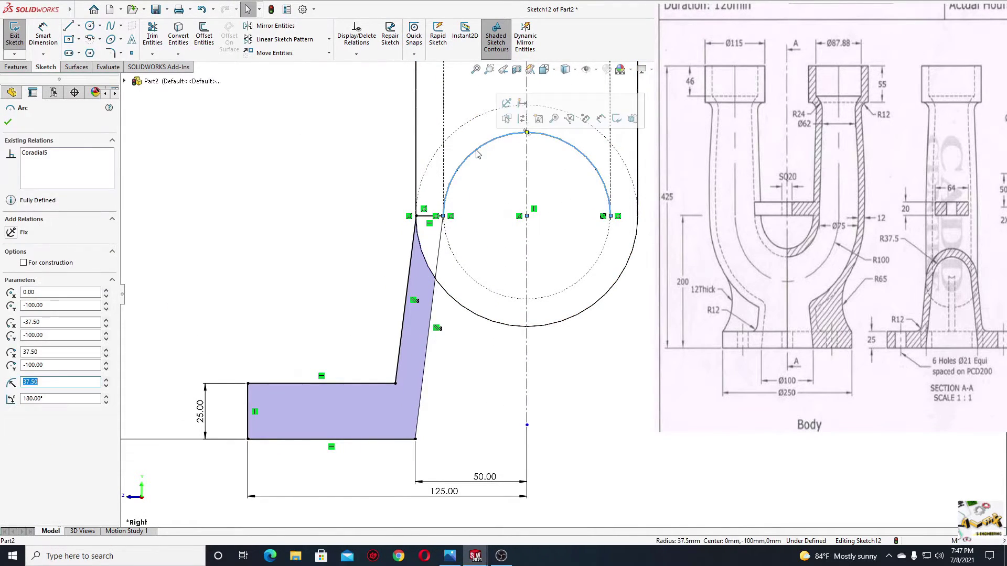
click(525, 120)
click(269, 254)
scroll(312, 278, up, 3)
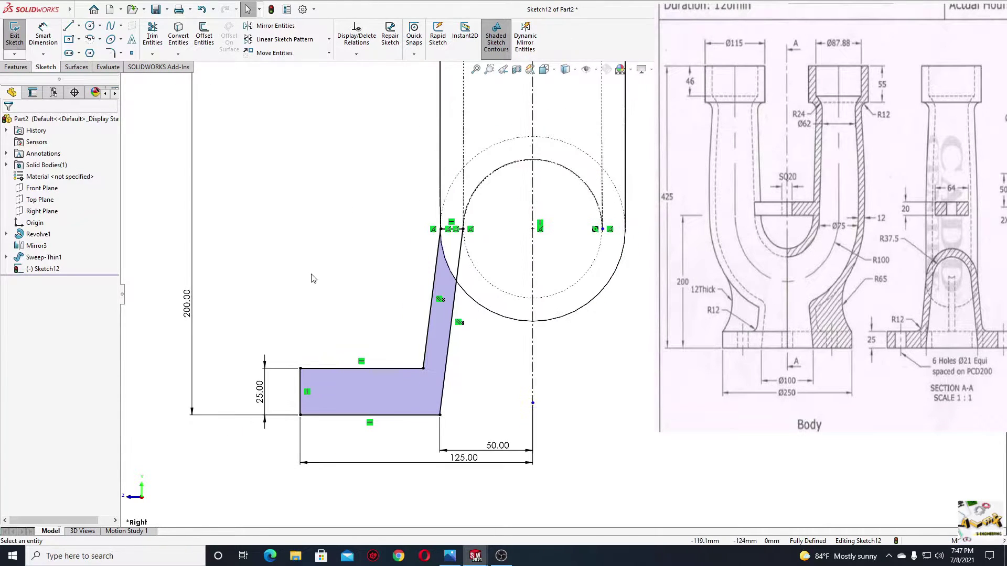
Step: Revolve the leg and flange profile 360 degrees about the vertical centerline, merging the result with the body
click(17, 67)
click(61, 52)
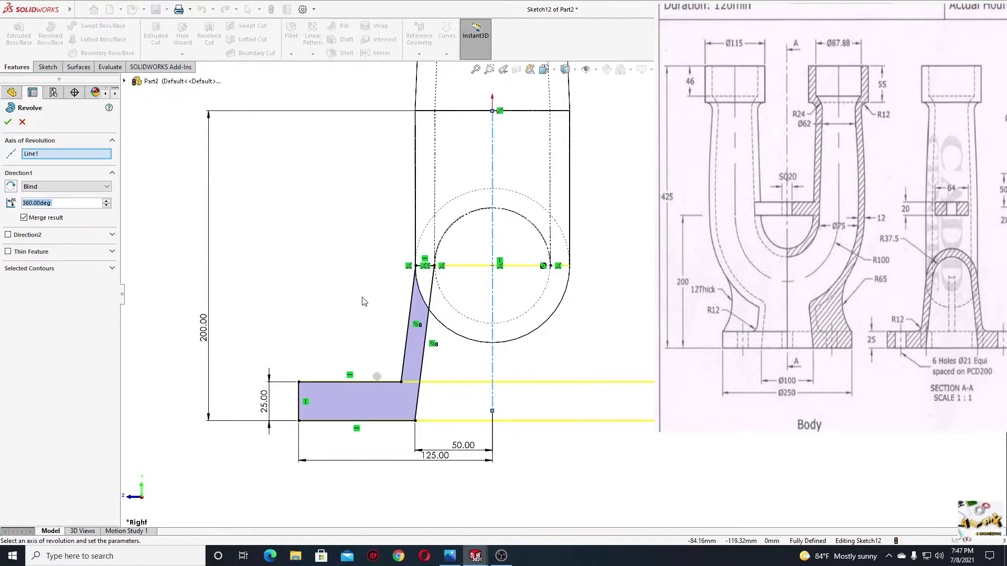
click(7, 123)
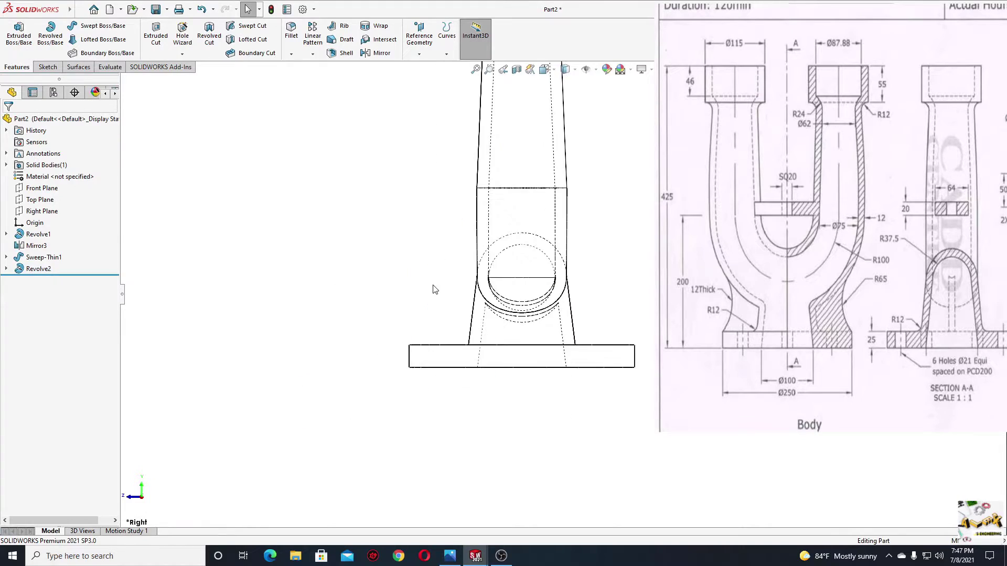
Step: Switch the model display to shaded with edges and examine the revolved base from a tilted front view
middle_drag(433, 290, 475, 382)
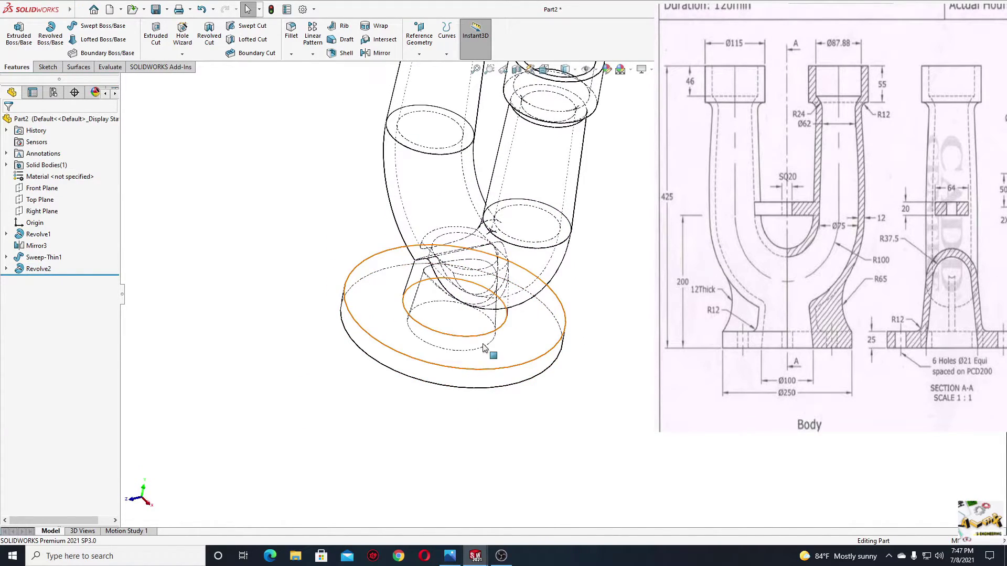
click(558, 73)
click(576, 70)
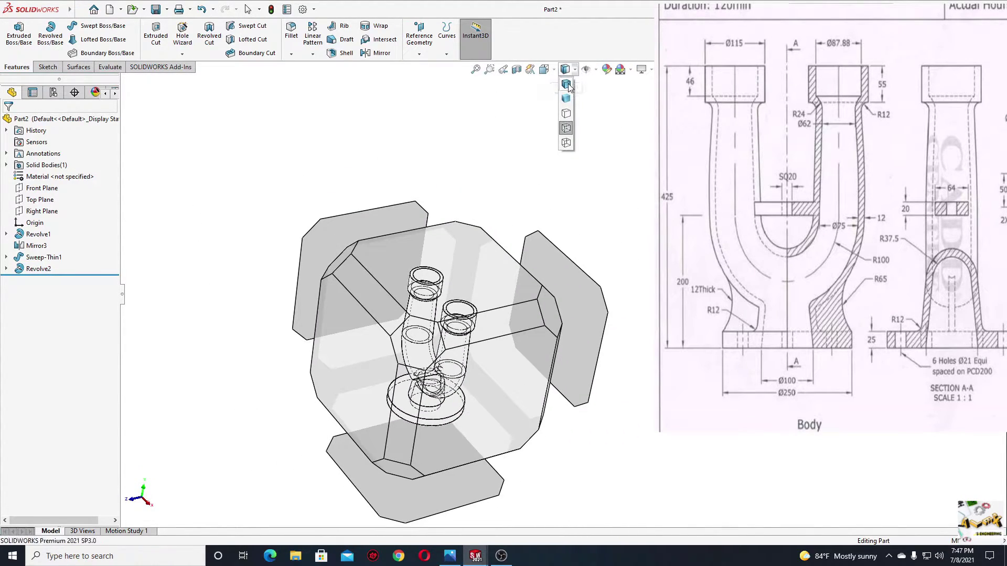
click(566, 84)
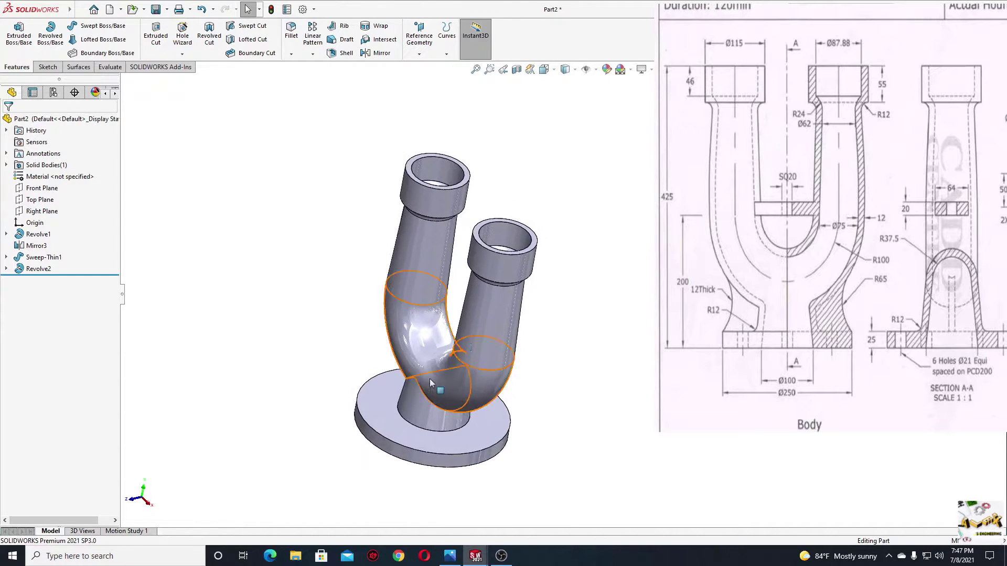
middle_drag(430, 383, 476, 386)
scroll(476, 387, down, 3)
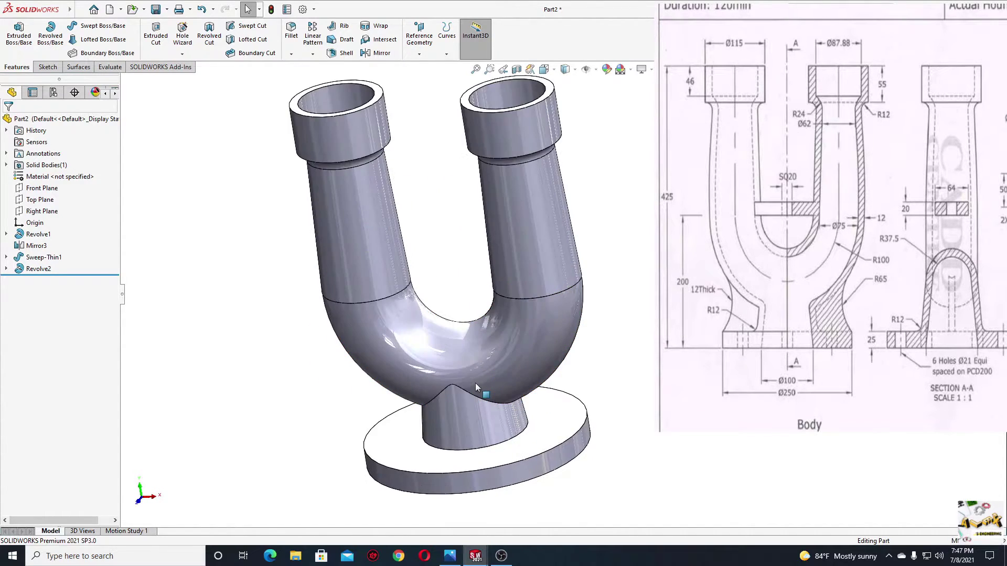
scroll(476, 387, down, 3)
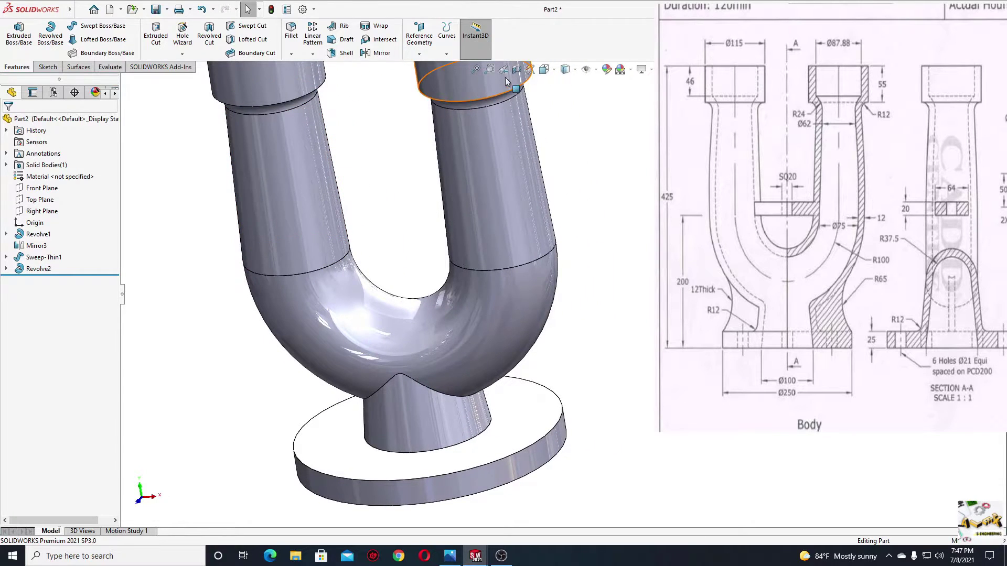
Step: Section the model at the Front Plane and inspect where the hollow leg meets the U-bend's bore
click(516, 69)
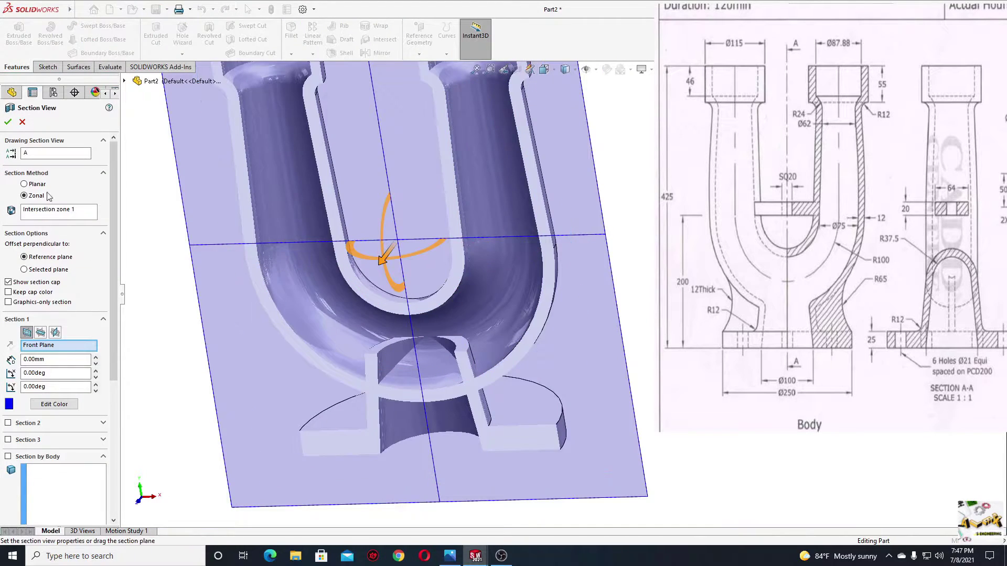
click(8, 121)
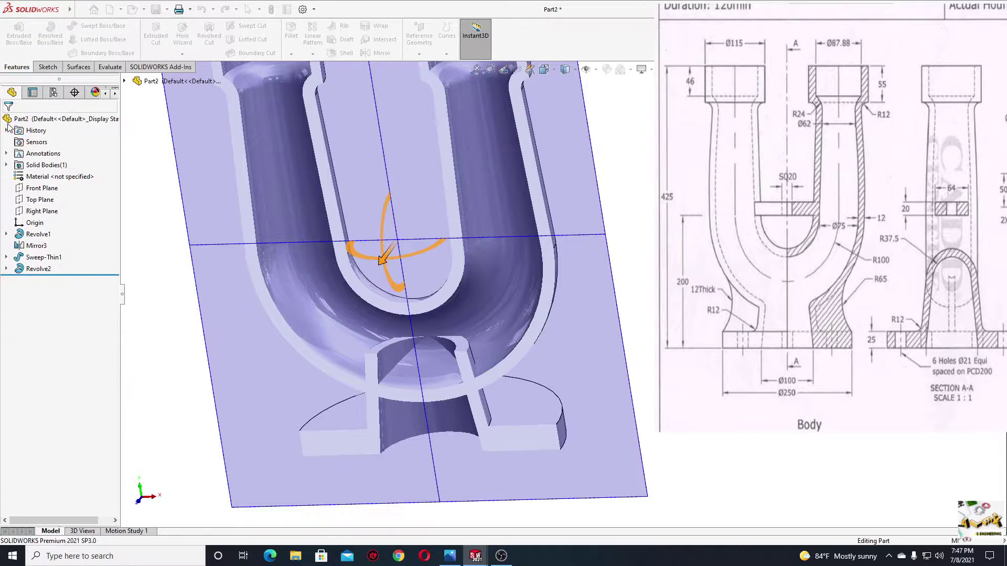
middle_drag(414, 315, 402, 332)
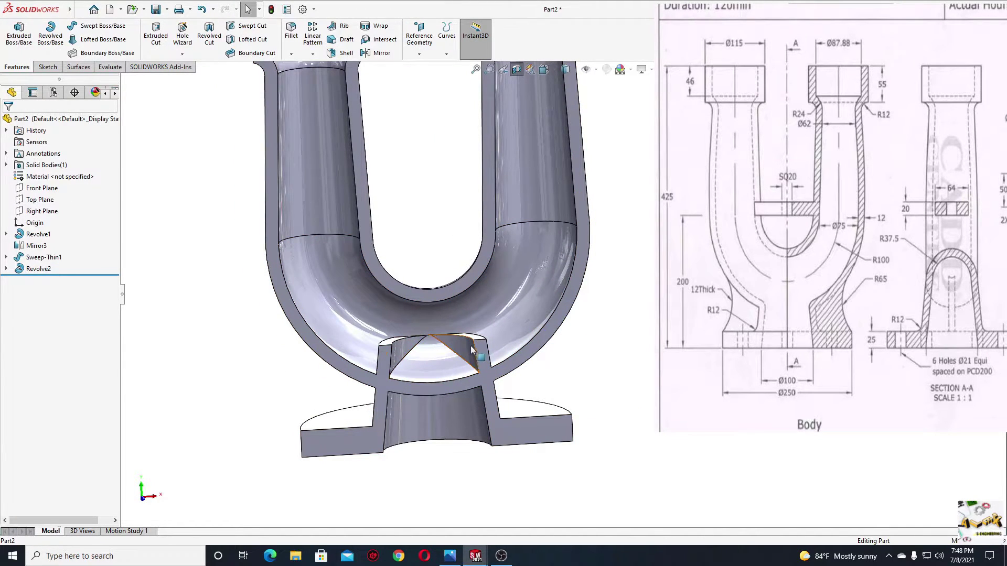
middle_drag(438, 408, 456, 426)
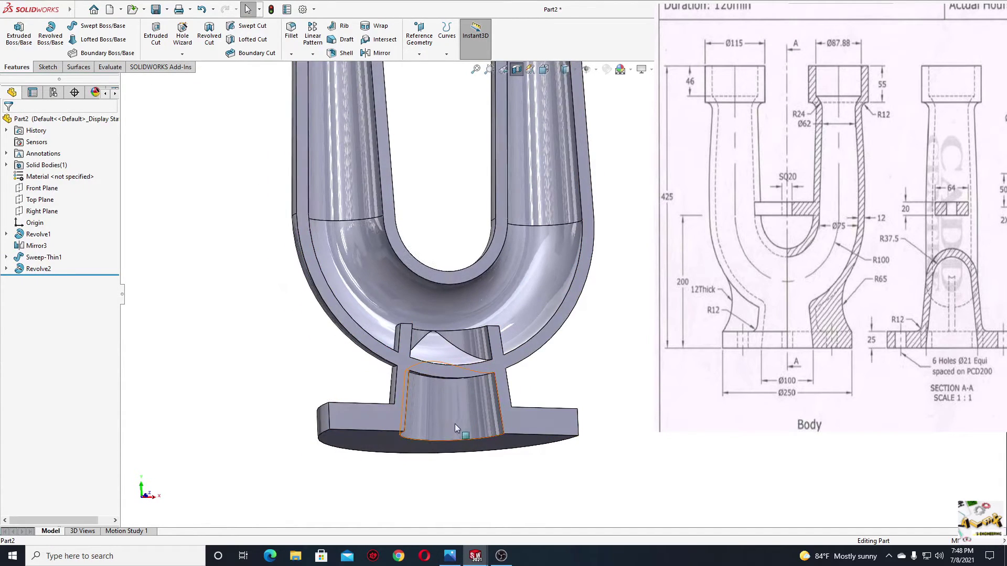
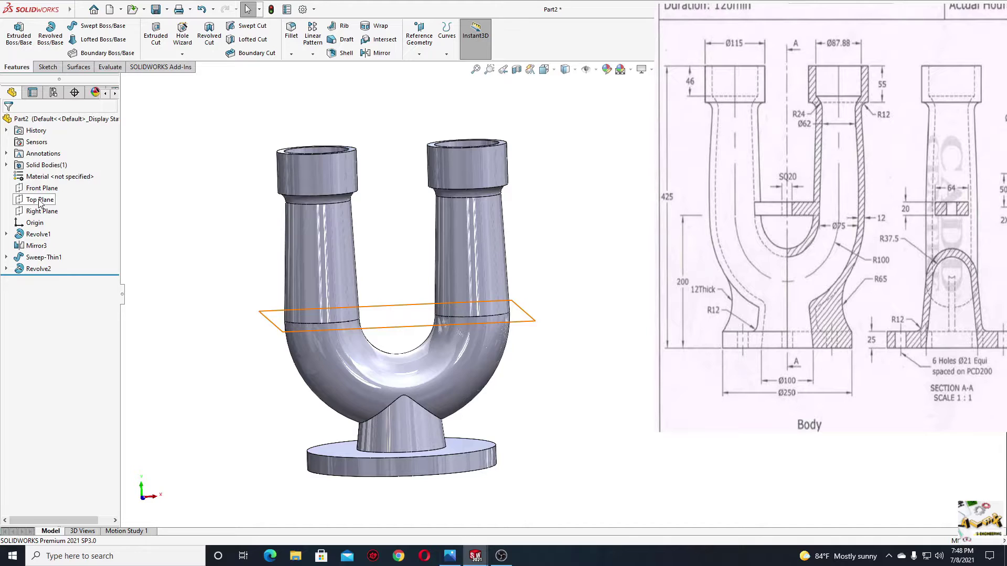
Step: Start a sketch on the Right Plane and draw a horizontal centerline about 88 mm long from the origin
click(42, 211)
click(138, 230)
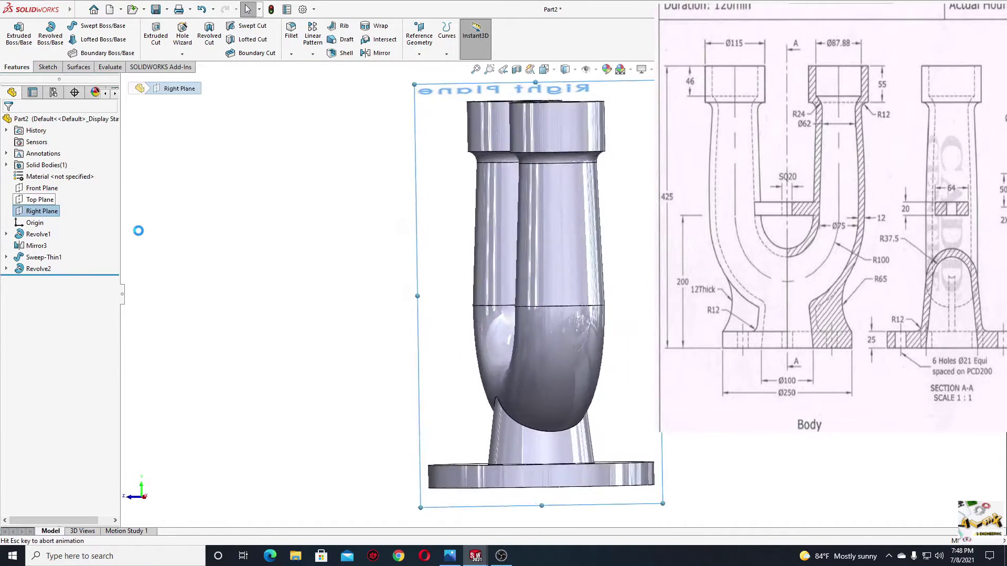
scroll(625, 325, down, 4)
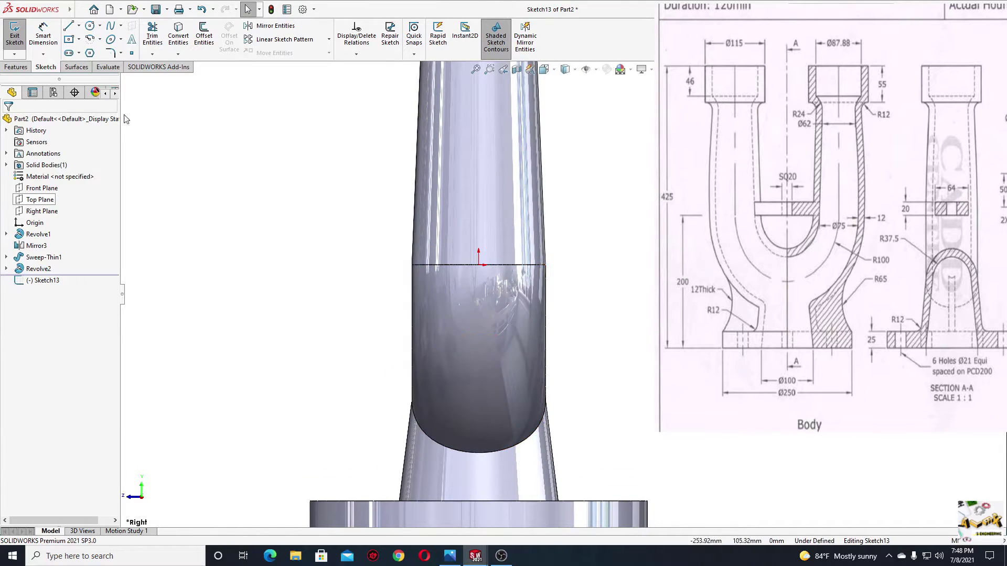
click(75, 27)
click(79, 26)
click(97, 50)
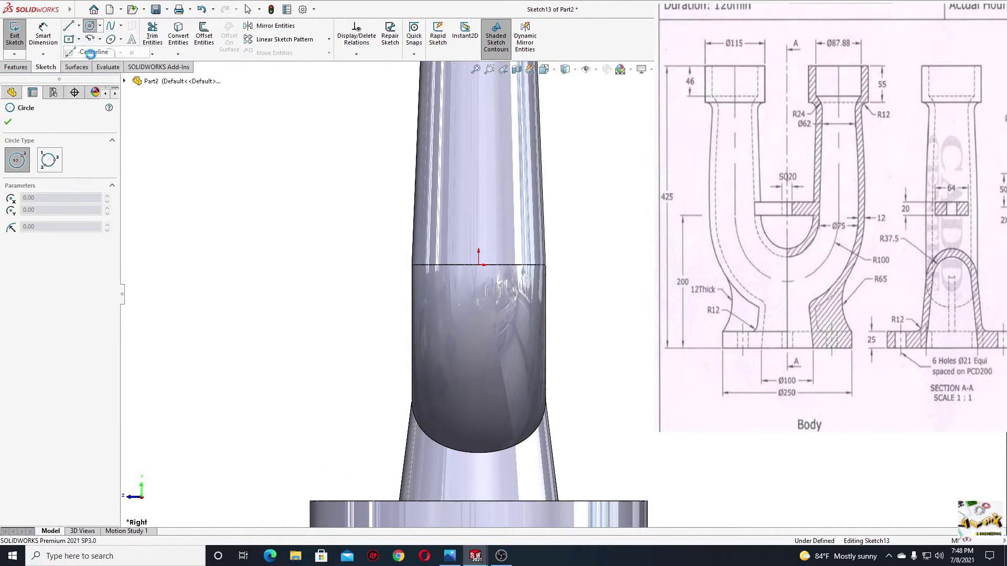
click(478, 265)
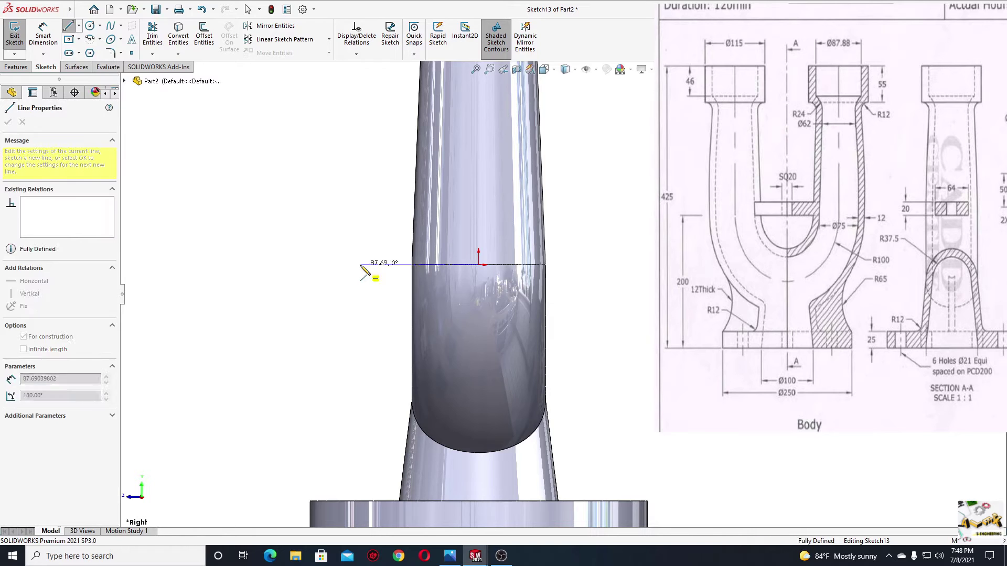
click(361, 265)
right_click(312, 265)
click(320, 267)
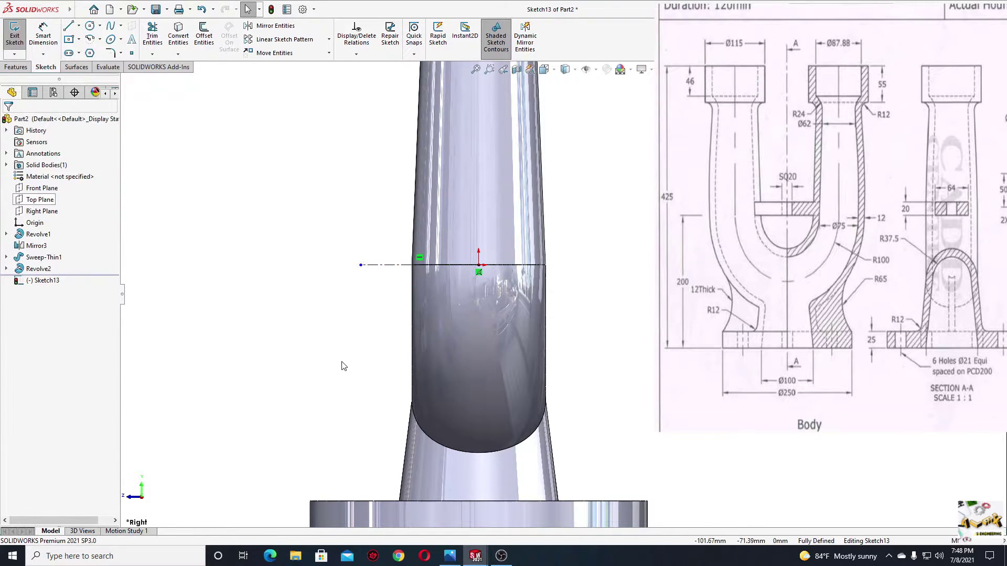
Step: Show hidden lines in the model and sketch a circle centered about 106 mm directly below the origin
ctrl+middle_drag(342, 366, 284, 331)
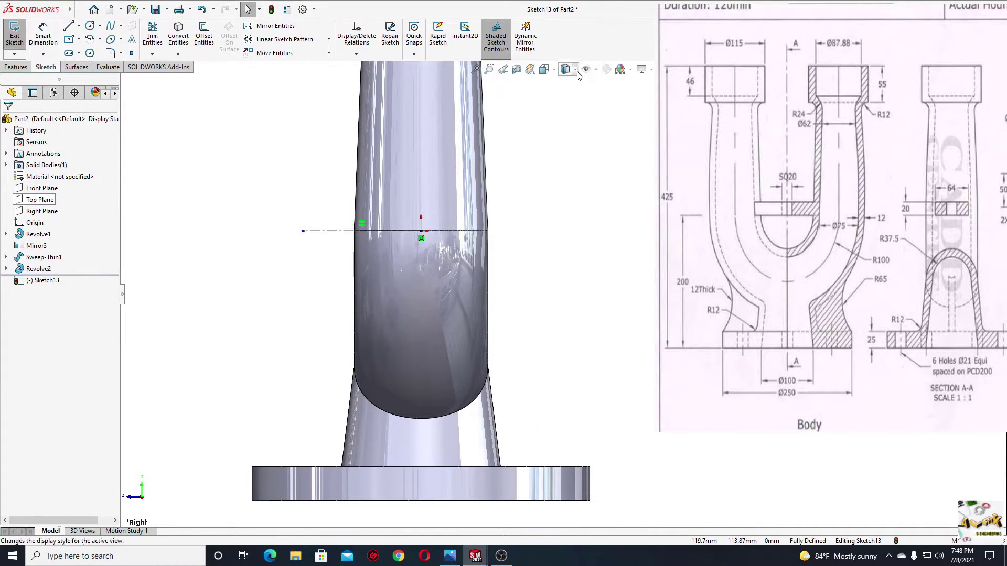
click(567, 132)
ctrl+middle_drag(556, 324, 540, 319)
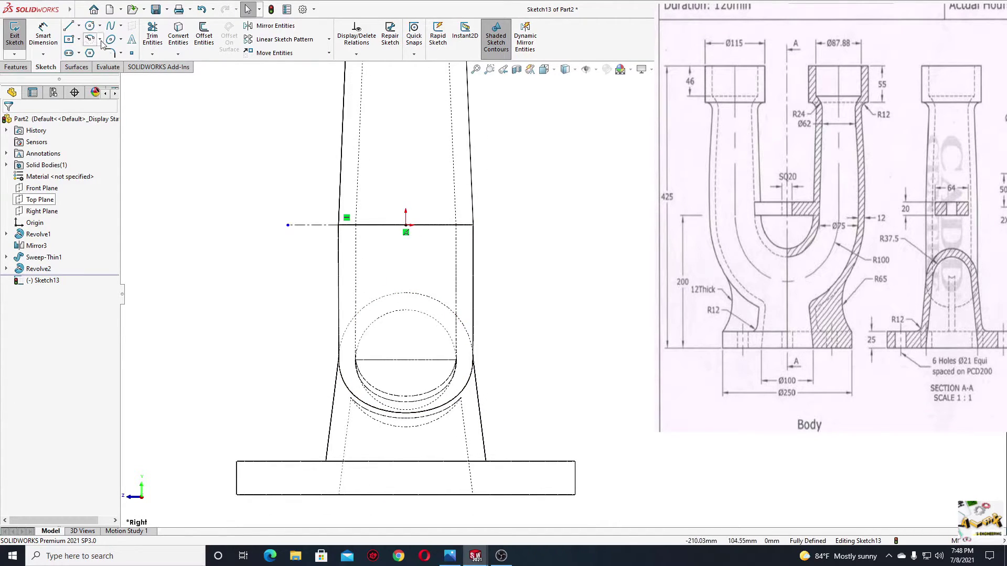
click(89, 25)
click(405, 369)
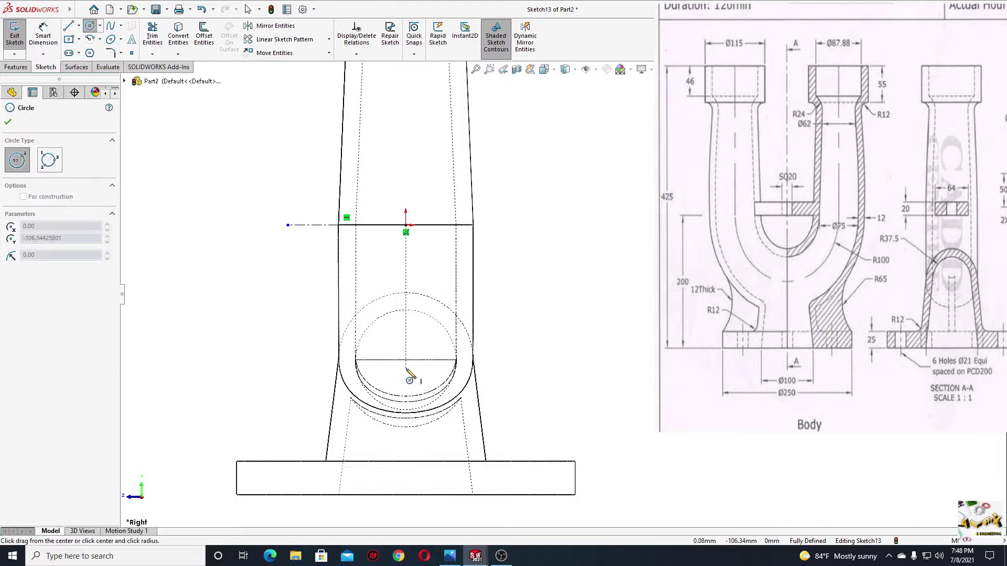
click(304, 355)
right_click(248, 349)
click(250, 351)
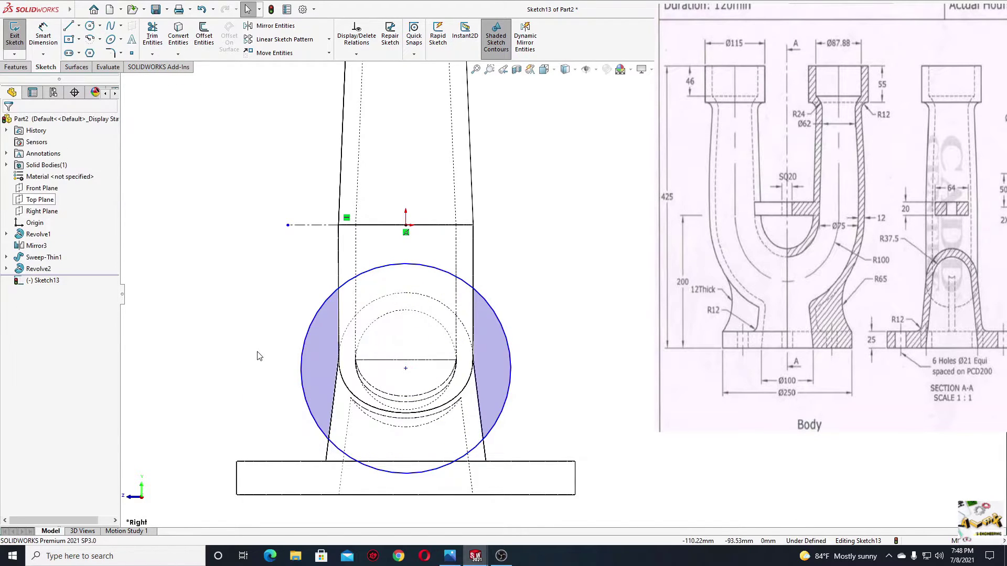
Step: Make the sketched circle coradial with the 37.5 mm radius bore edge of the U-bend
click(396, 313)
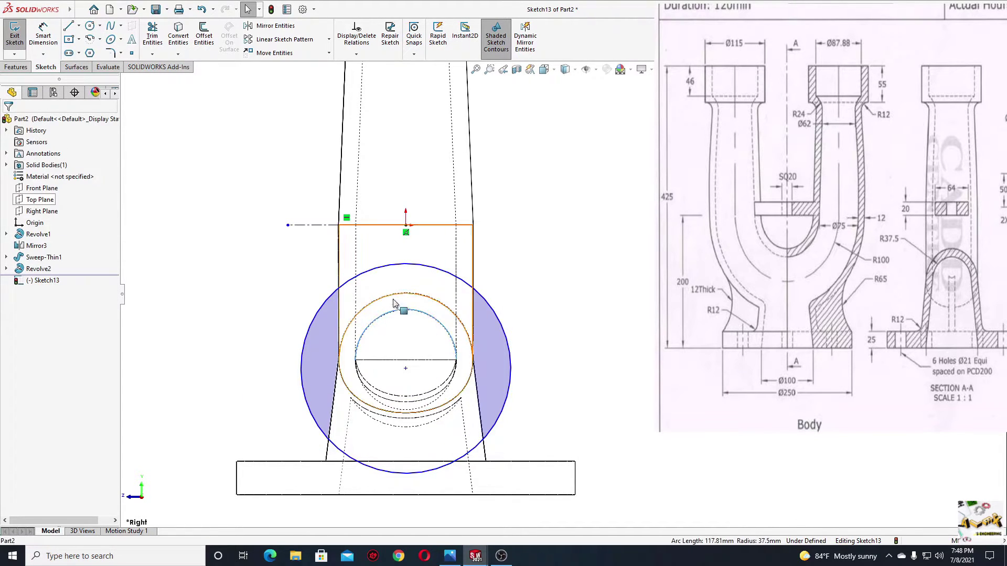
ctrl+click(380, 275)
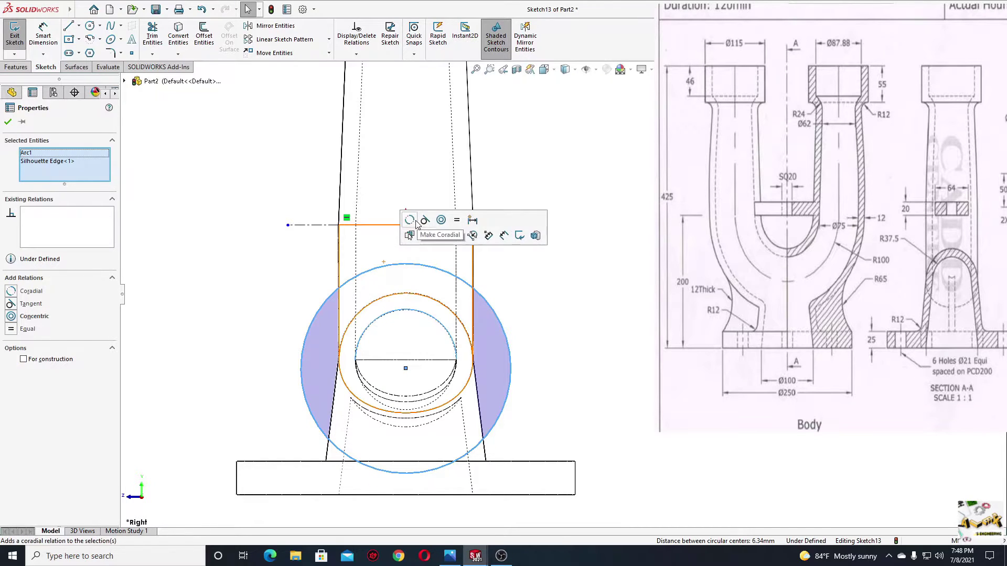
click(416, 222)
click(182, 306)
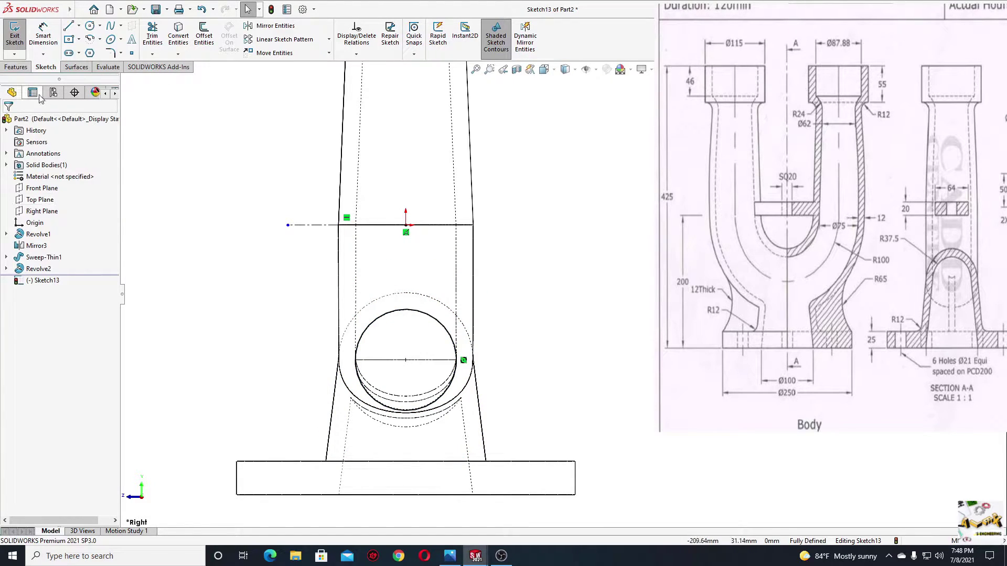
Step: Start a revolved cut of the bore circle using the horizontal centerline as the axis of revolution
click(17, 67)
click(52, 36)
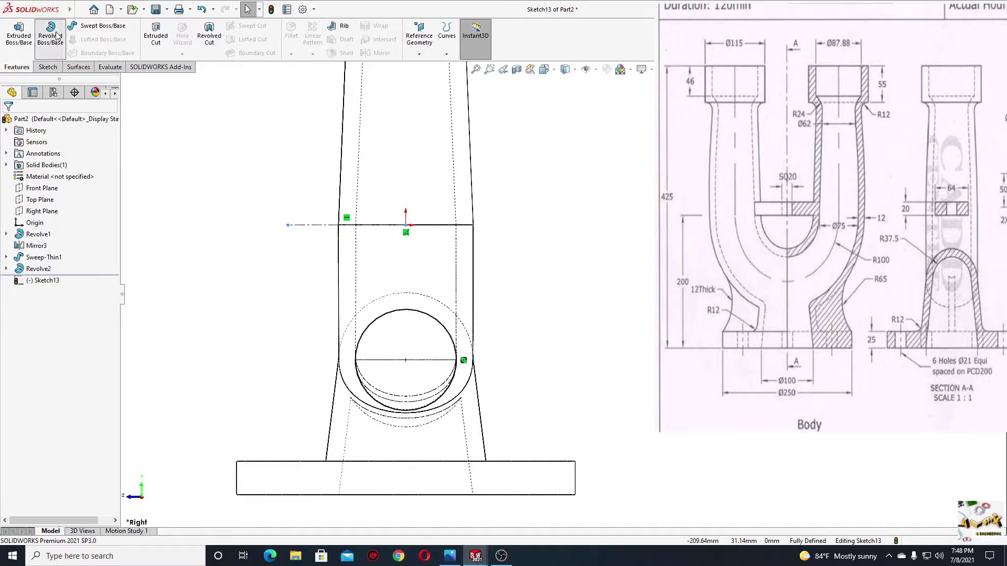
click(22, 122)
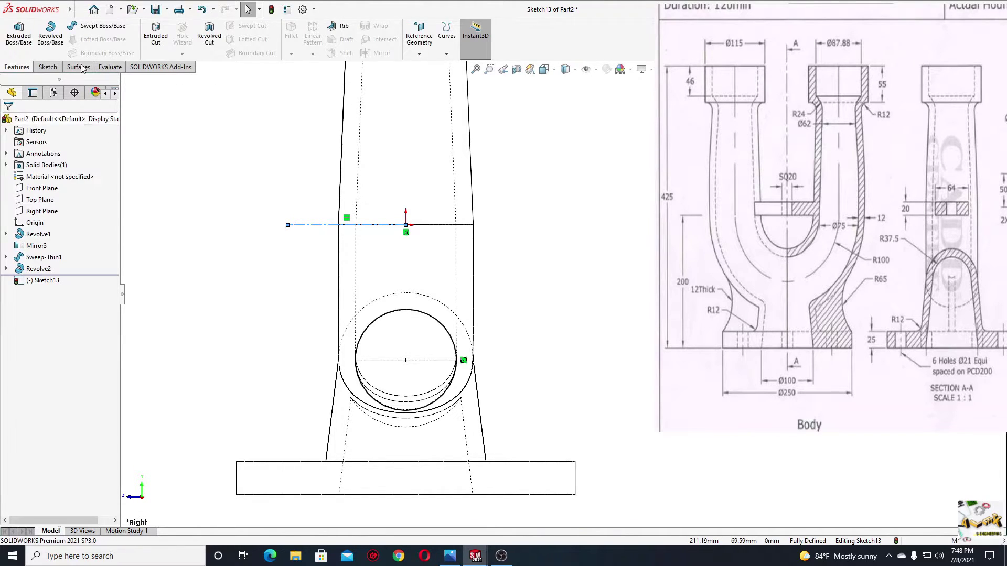
click(209, 36)
middle_drag(255, 274, 493, 361)
scroll(493, 361, up, 5)
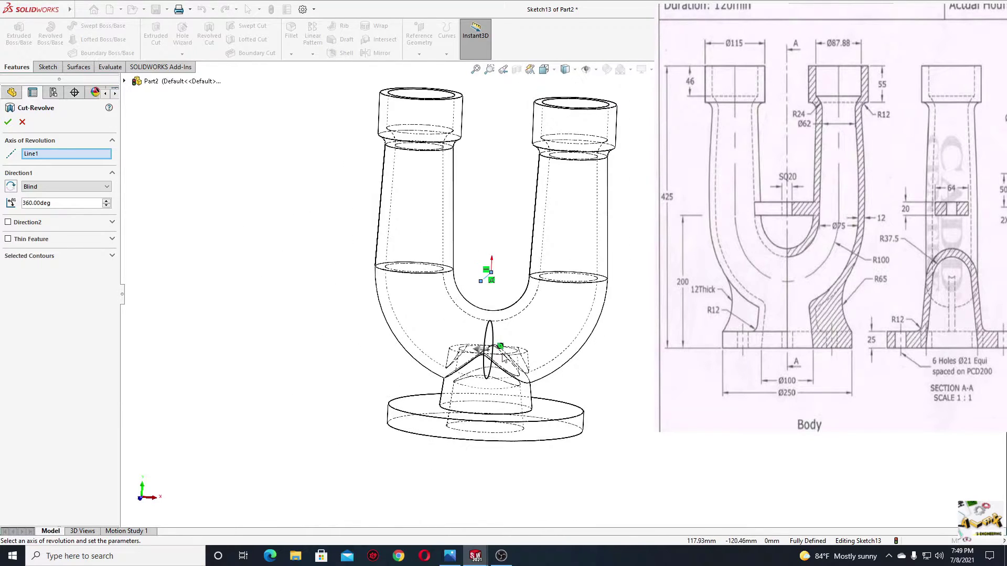
middle_drag(440, 329, 477, 326)
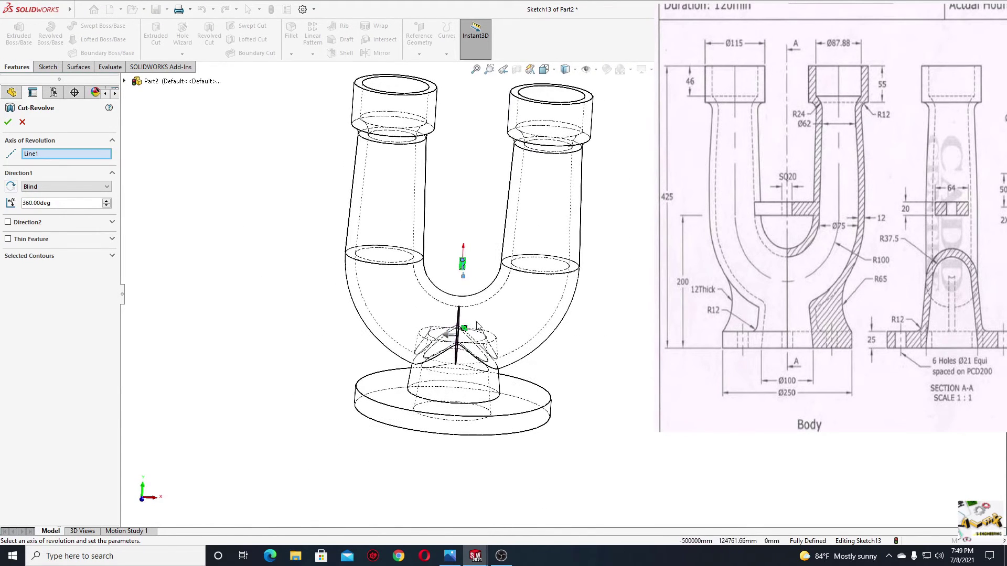
scroll(482, 319, down, 3)
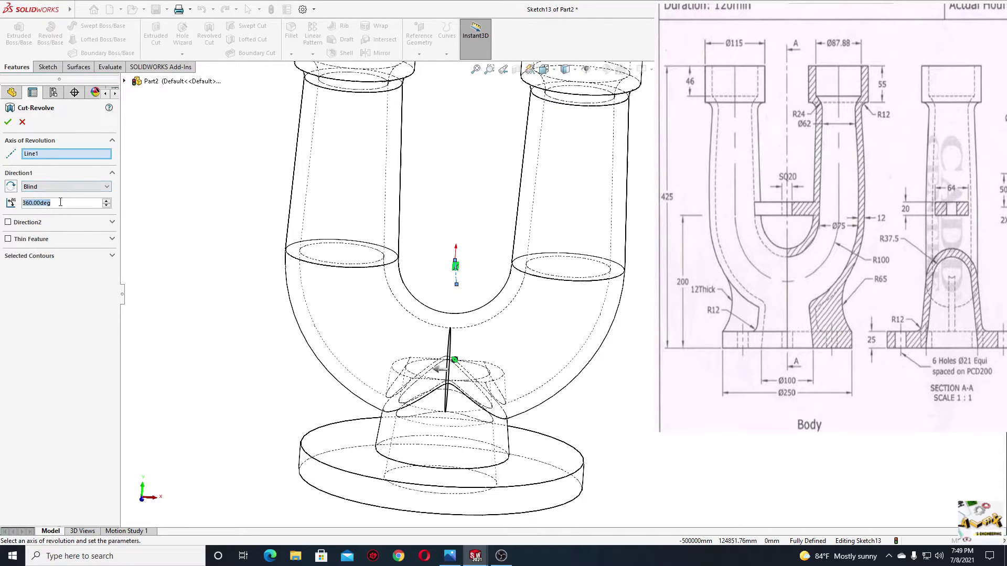
Step: Set the revolved cut to 90 degrees in both directions and create it through the U-bend
text(45)
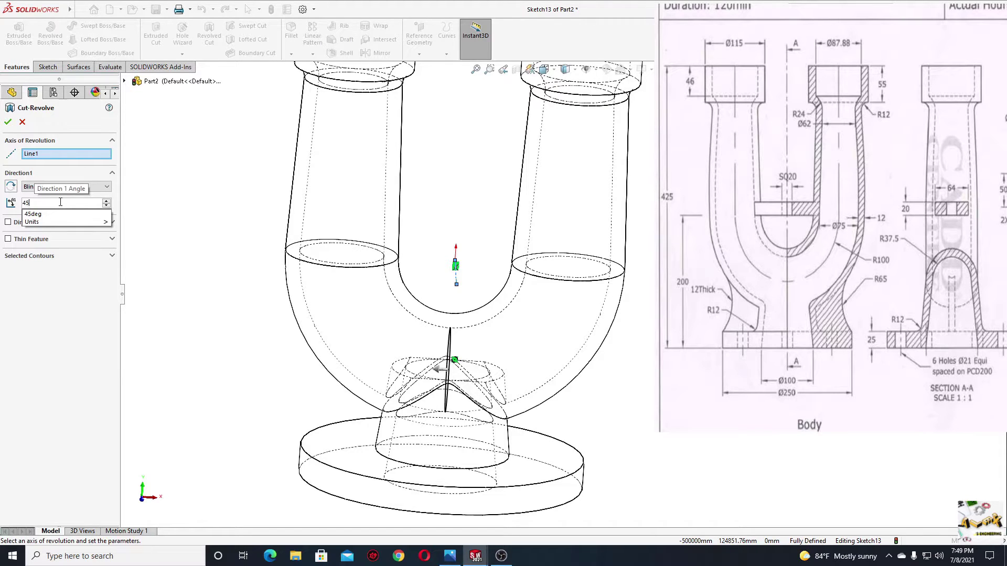
key(BackSpace)
key(BackSpace)
text(90)
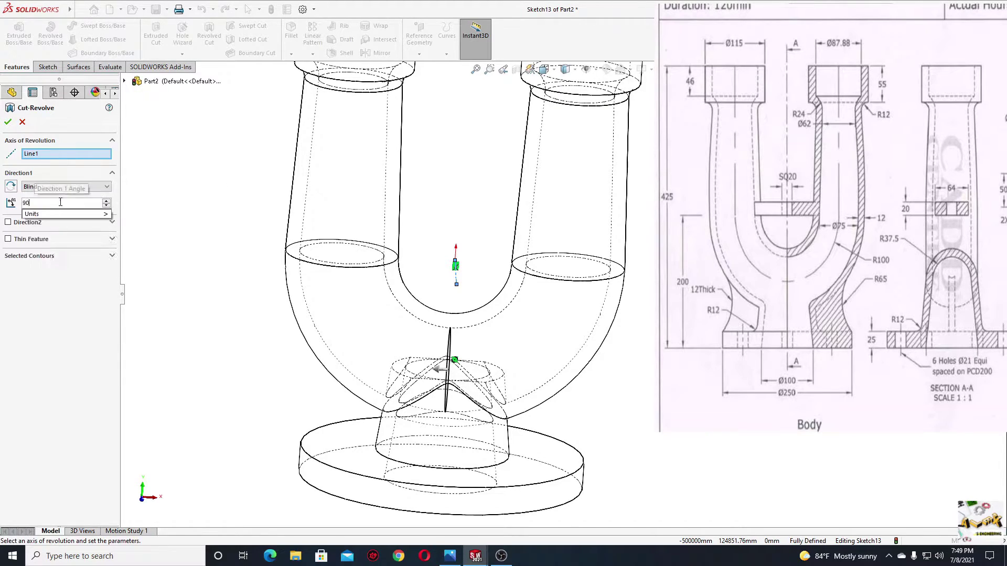
key(Return)
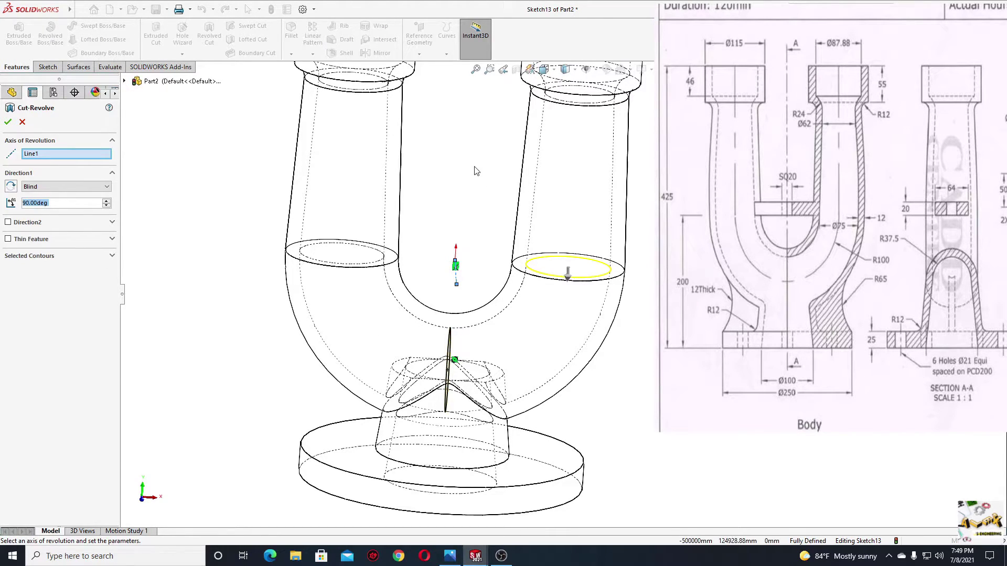
middle_drag(476, 171, 463, 200)
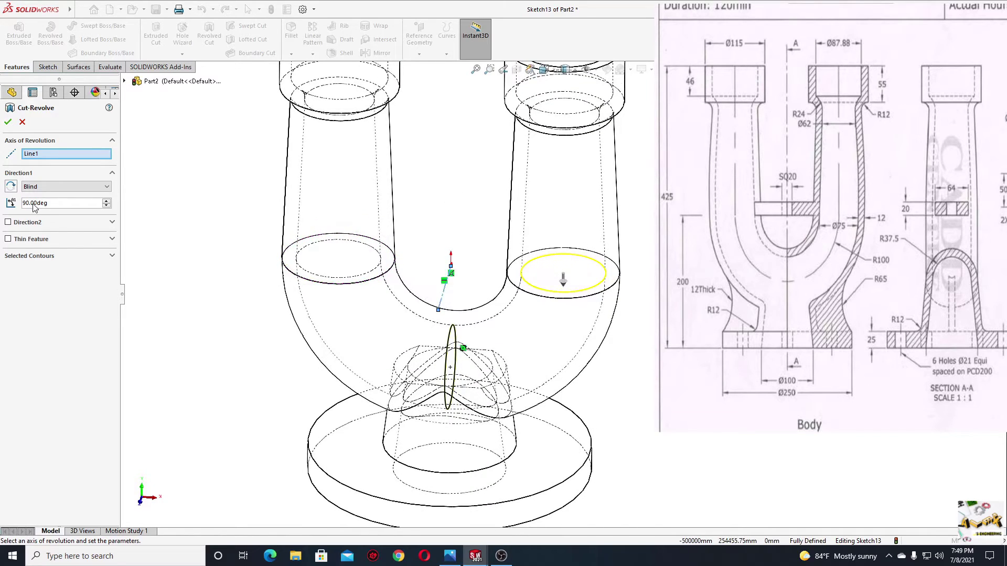
click(8, 222)
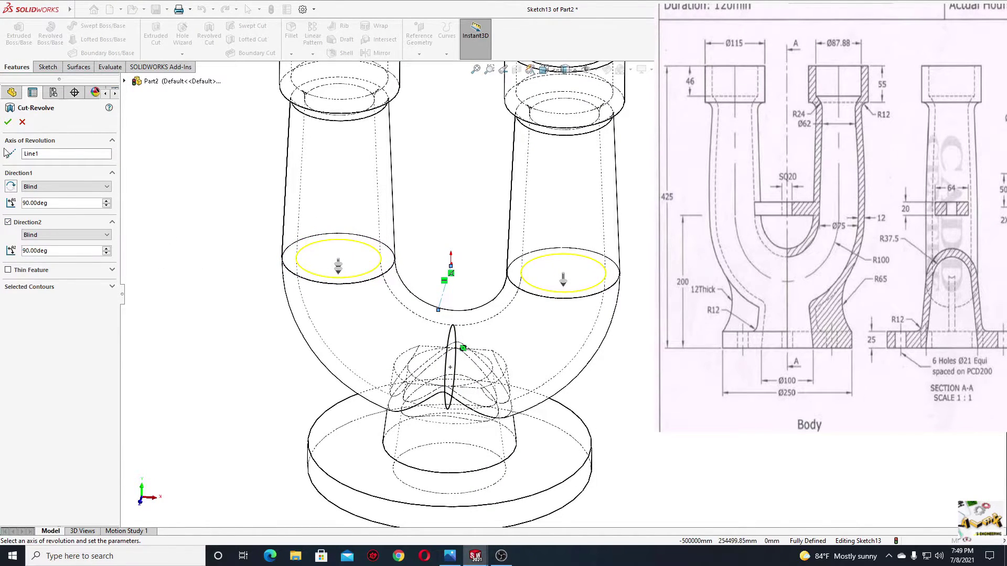
click(8, 123)
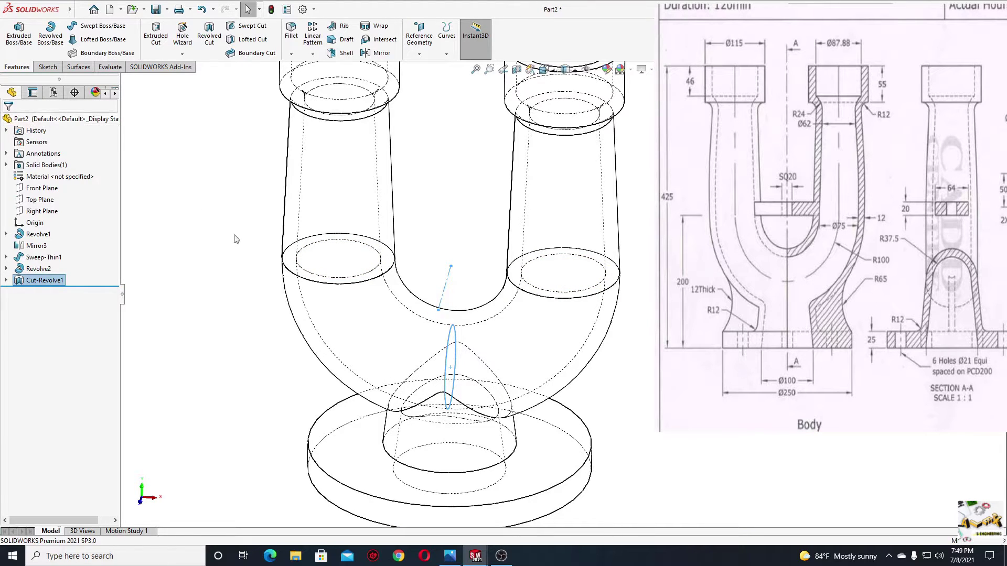
Step: Clear the selection and switch the model display to shaded with edges
key(Escape)
scroll(646, 166, up, 1)
ctrl+middle_drag(662, 163, 617, 233)
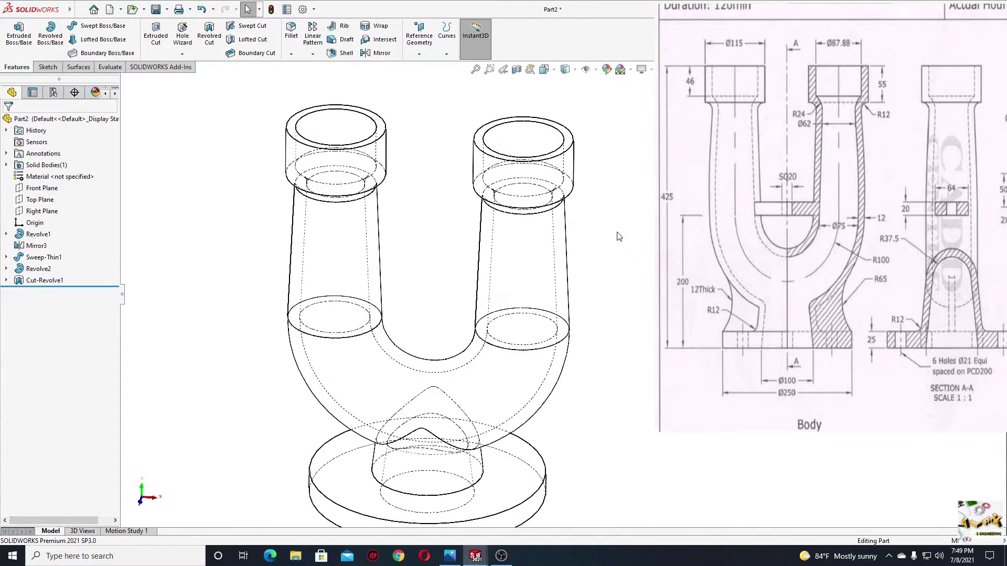
click(574, 74)
click(569, 89)
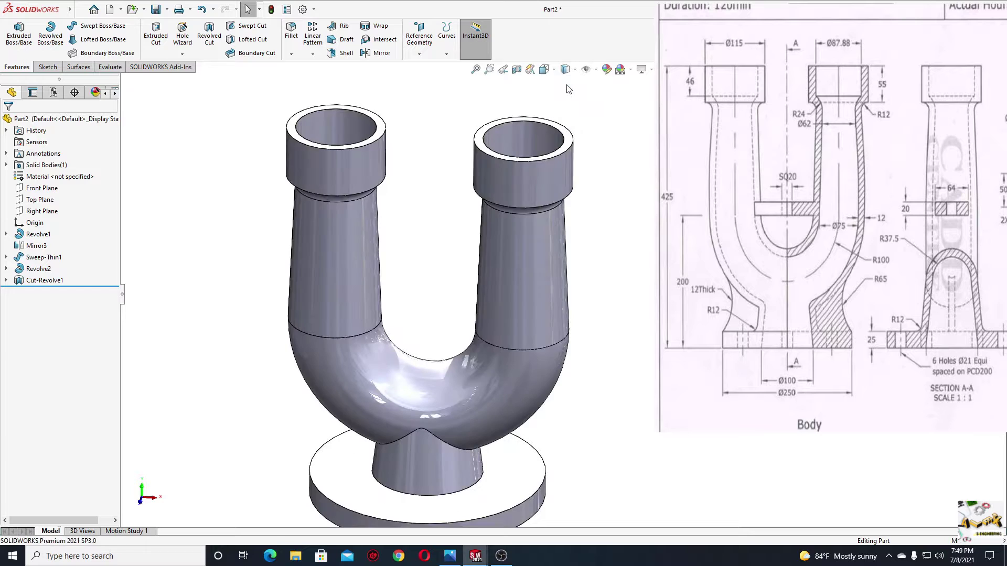
Step: Section the model at the Front Plane, inspect the U-bend bore above the hollow leg, and turn the section off
middle_drag(496, 240, 482, 165)
click(517, 68)
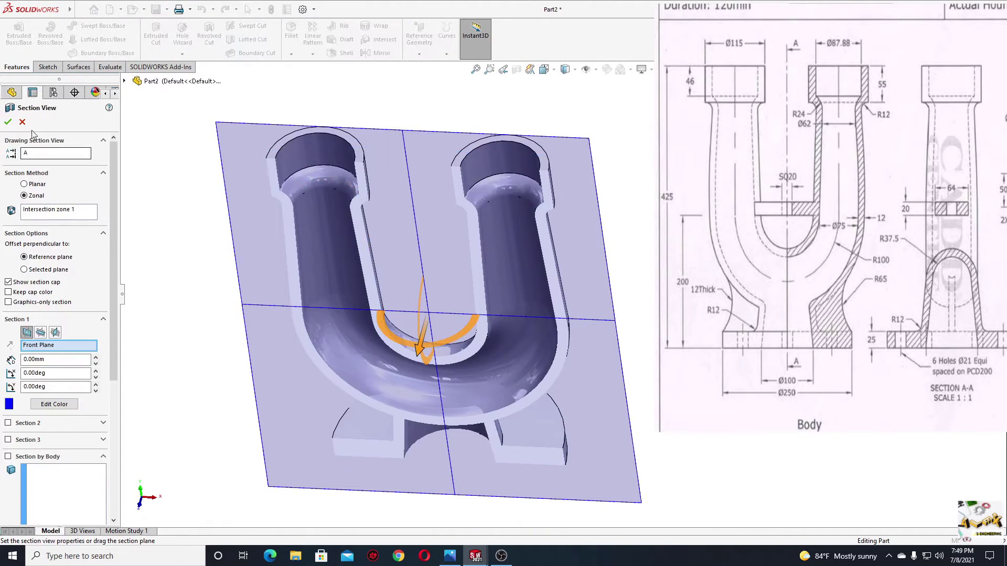
click(8, 122)
middle_drag(135, 236, 286, 275)
scroll(451, 402, down, 2)
ctrl+middle_drag(451, 401, 366, 424)
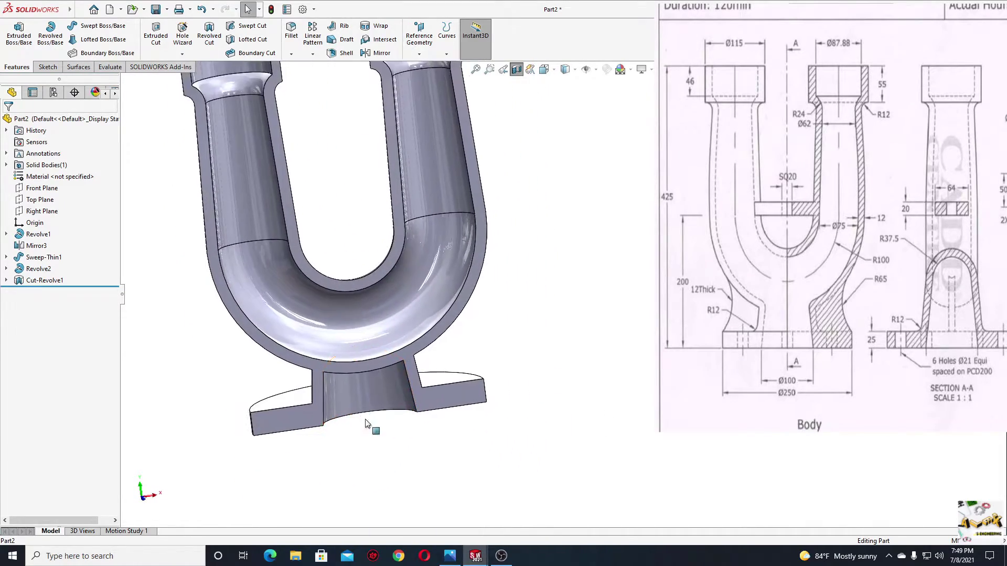
click(516, 69)
middle_drag(494, 186, 453, 318)
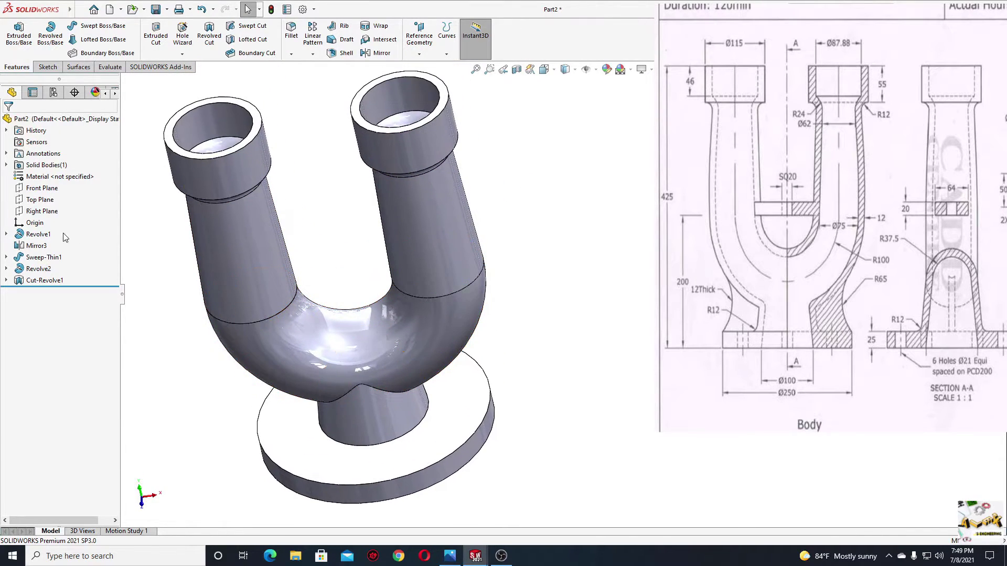
Step: Start a sketch on the Front Plane and display the model with hidden lines visible
click(39, 190)
click(47, 176)
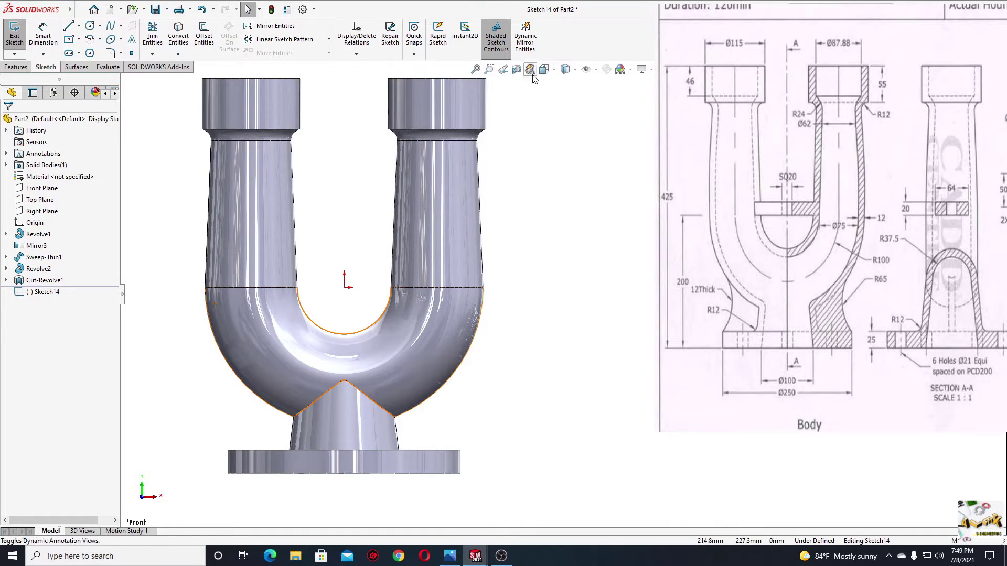
click(575, 70)
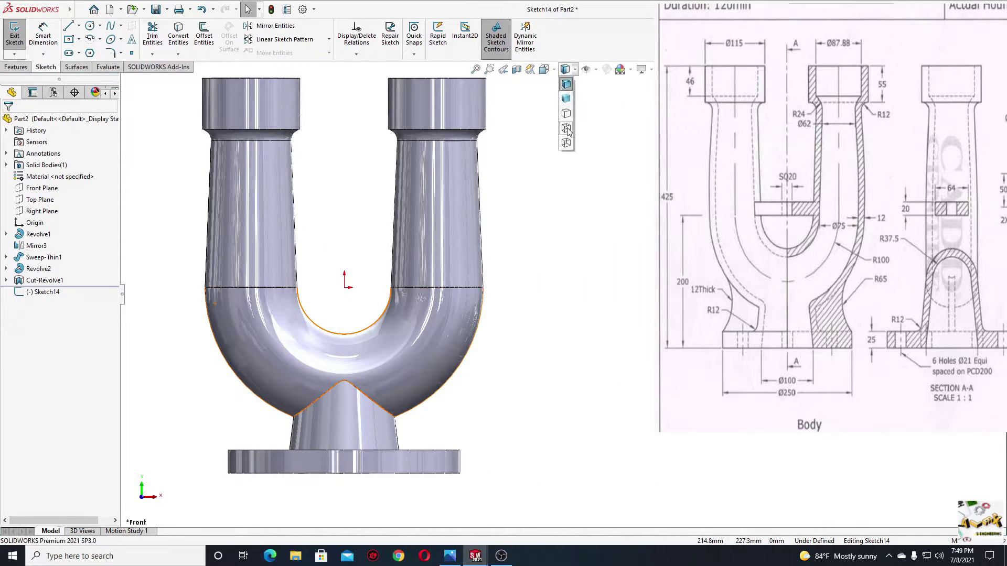
click(566, 124)
scroll(398, 414, down, 3)
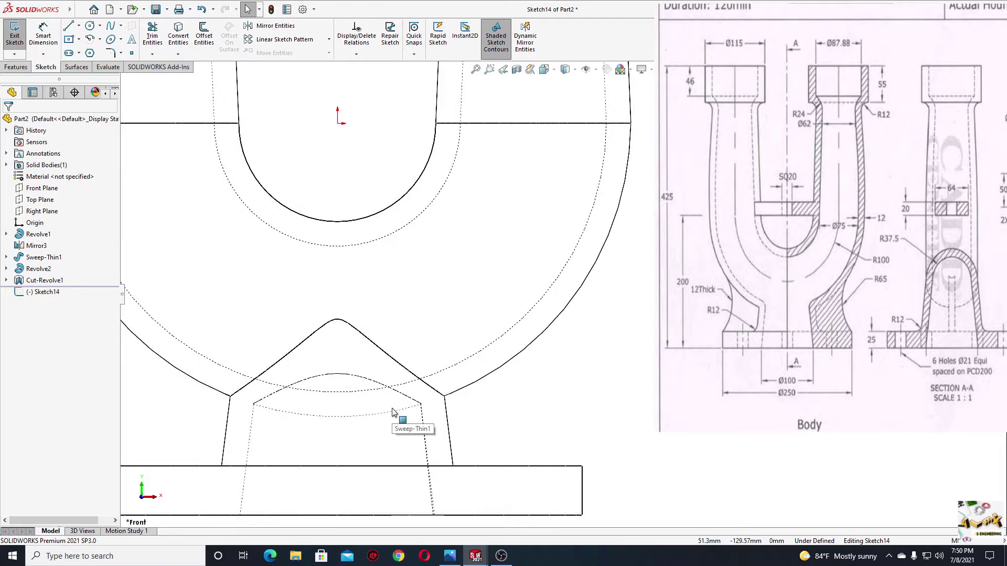
Step: Draw a vertical centerline from the origin down to the bottom edge of the base flange
click(79, 25)
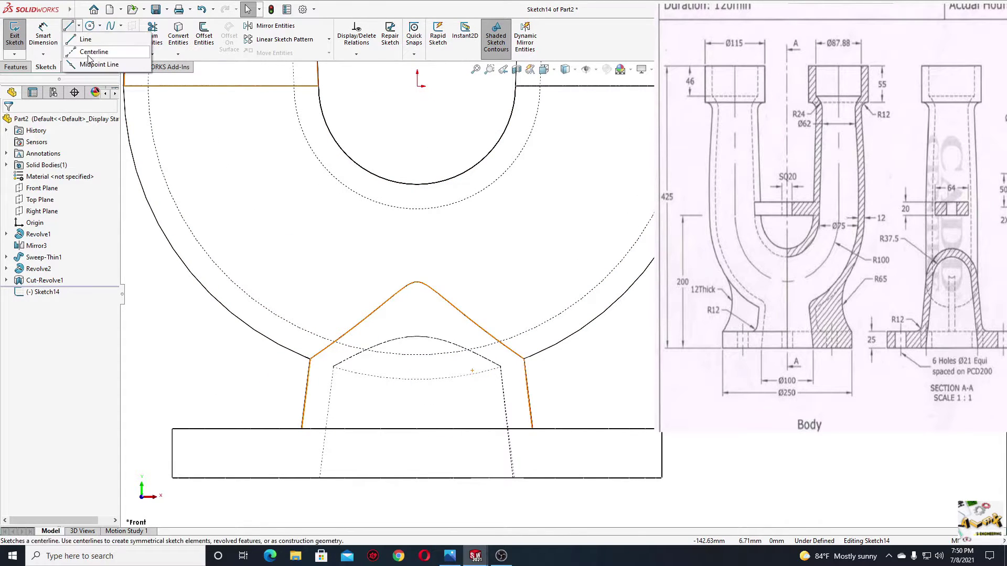
click(94, 52)
click(418, 87)
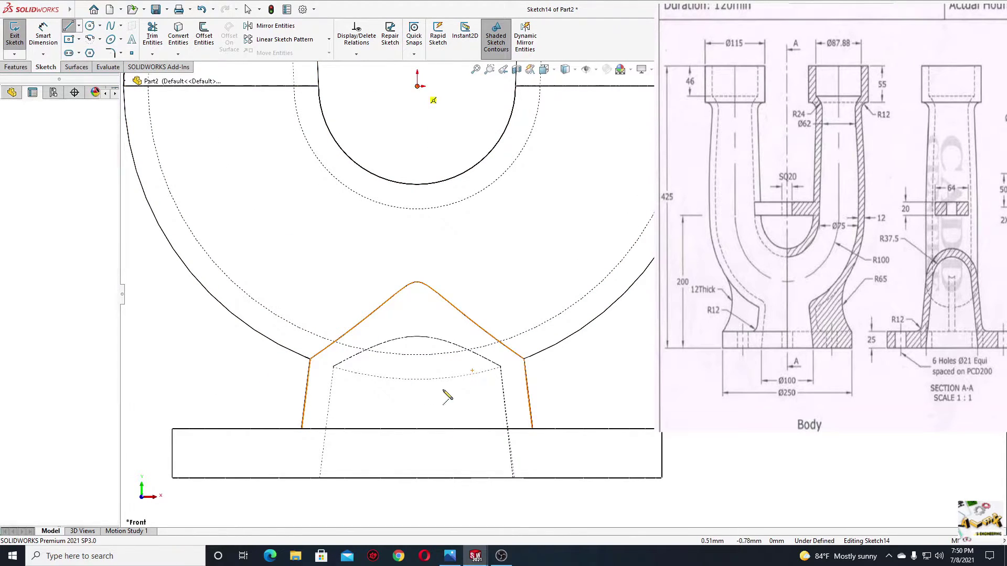
click(416, 477)
right_click(429, 422)
click(456, 430)
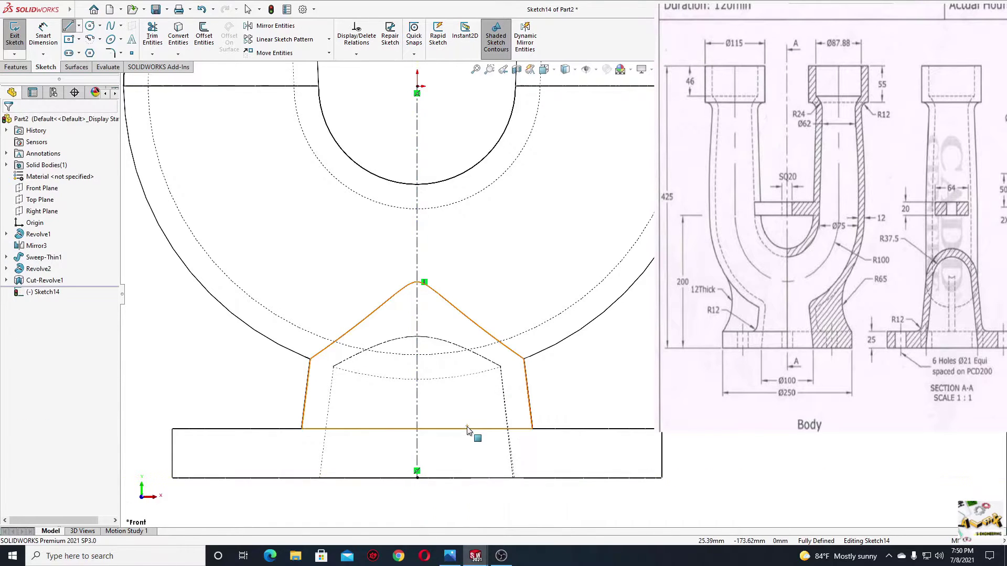
Step: Draw a closed four-line profile from the bore's bottom corner 50 mm to the centerline, up to the leg's peak, across, and back down about 101 mm
click(68, 28)
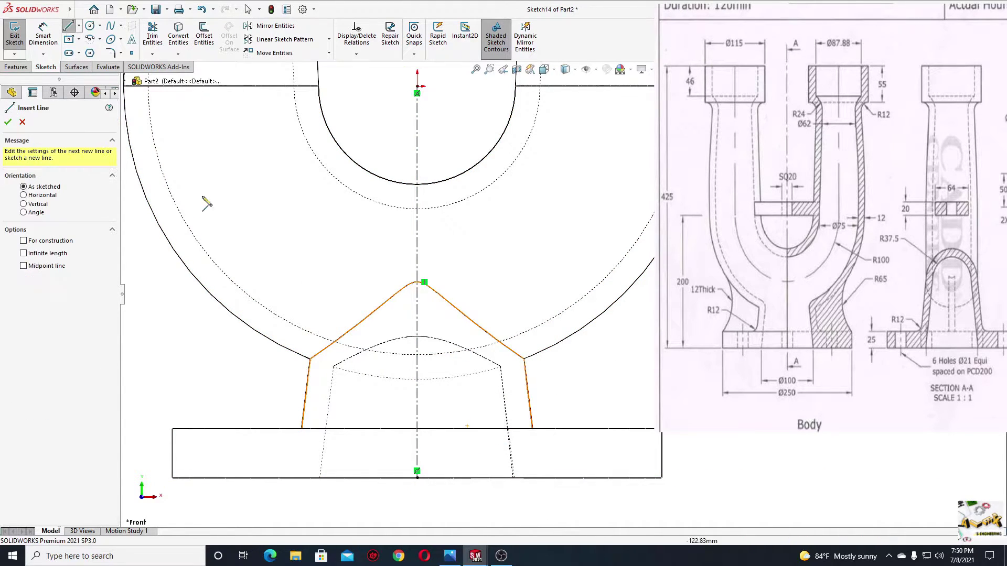
click(319, 478)
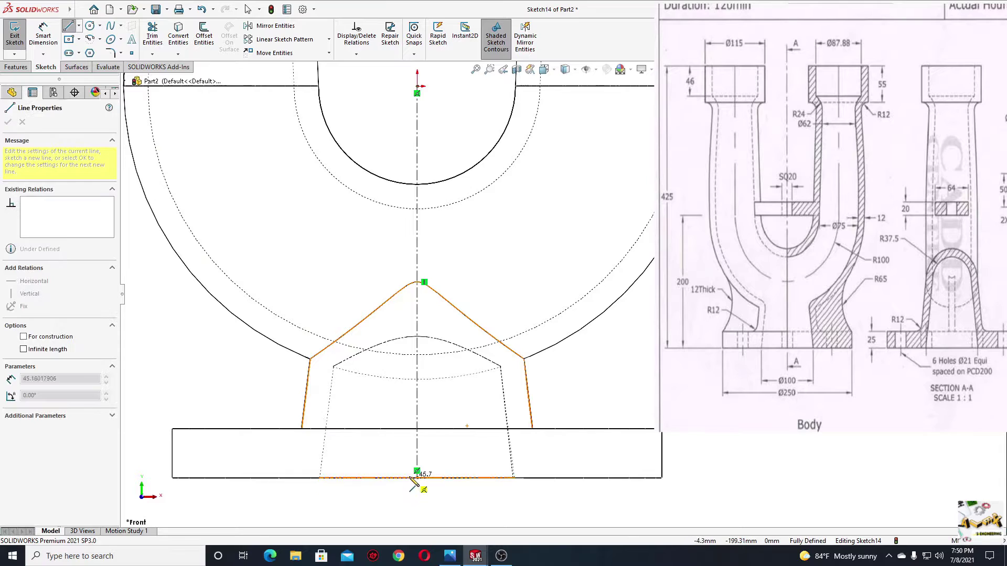
click(417, 479)
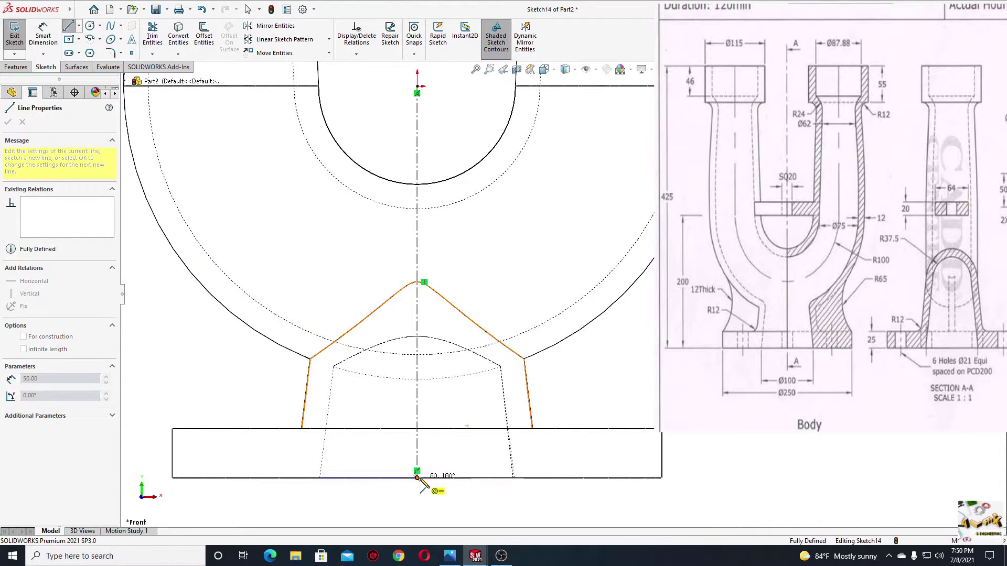
click(417, 281)
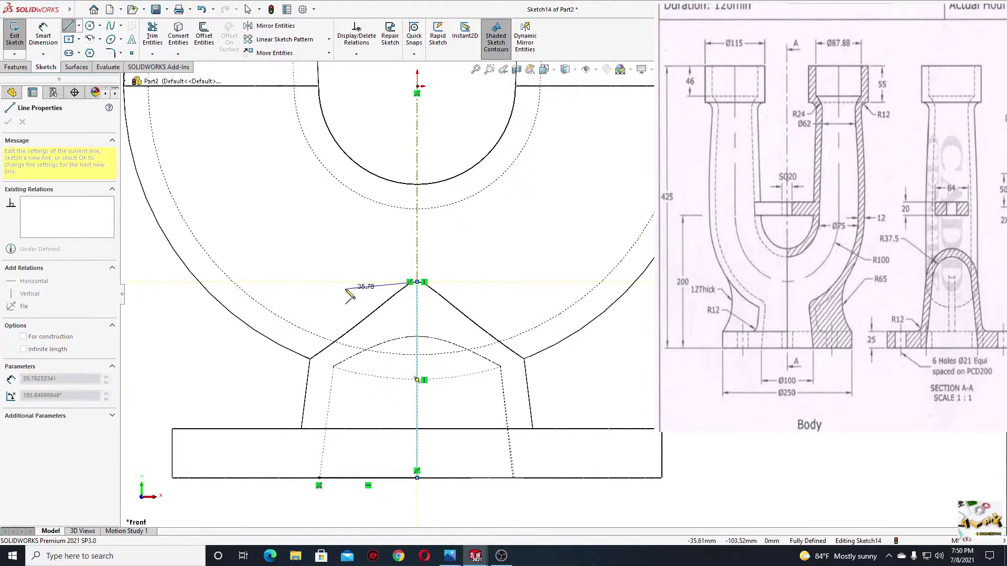
click(341, 282)
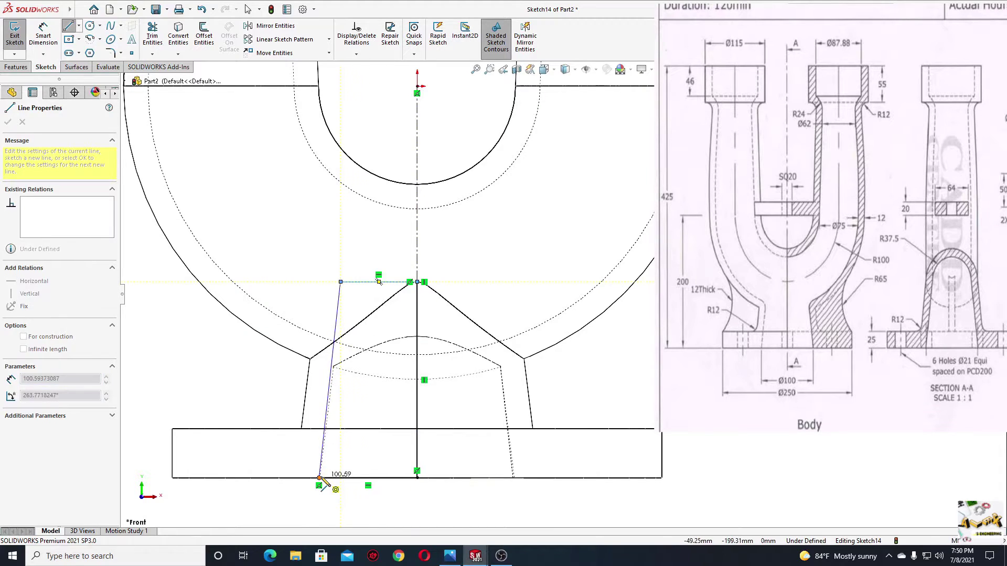
click(319, 478)
right_click(319, 478)
click(238, 408)
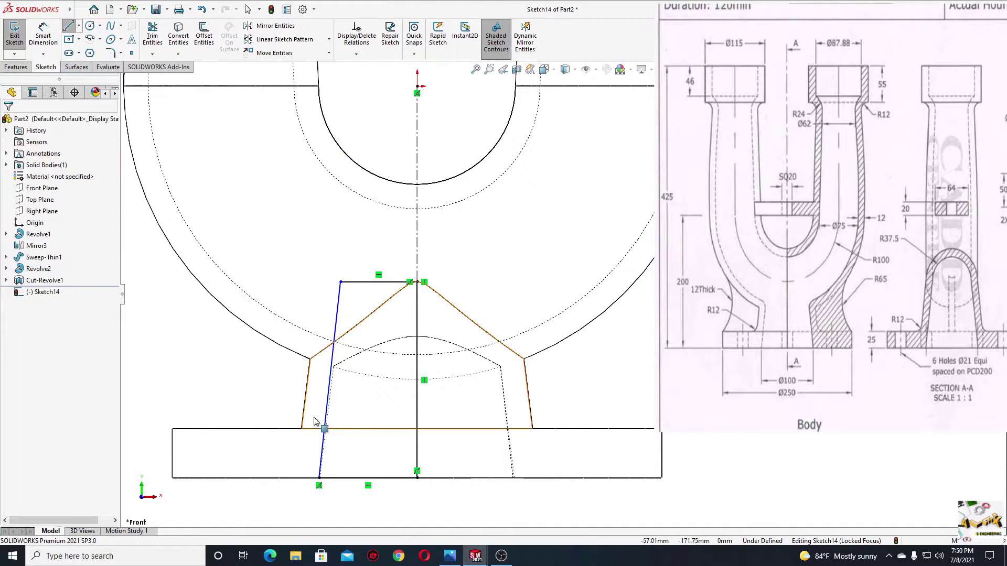
Step: Make the profile's slanted side collinear with the silhouette edge of the leg's tapered bore
click(329, 379)
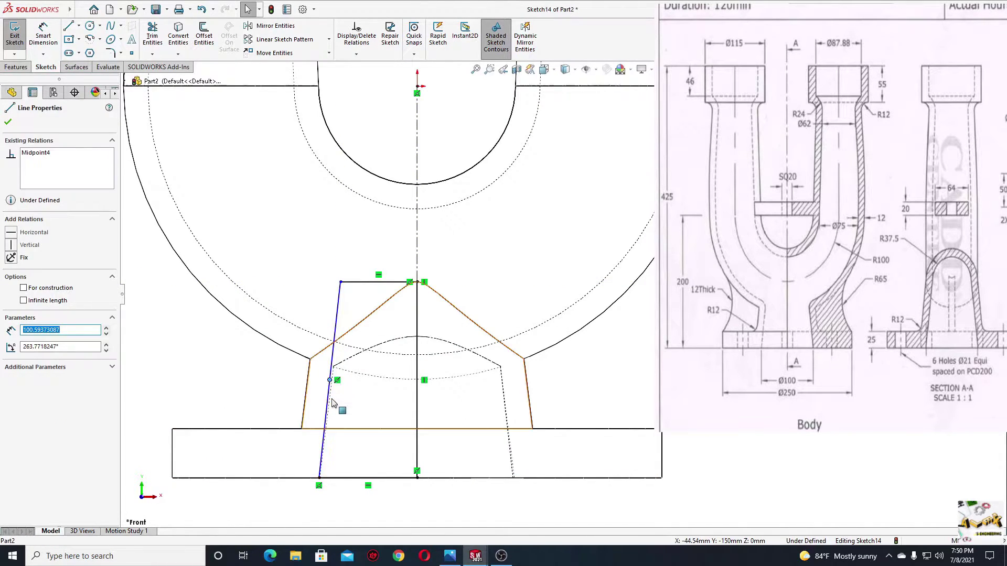
key(Escape)
drag(328, 394, 305, 397)
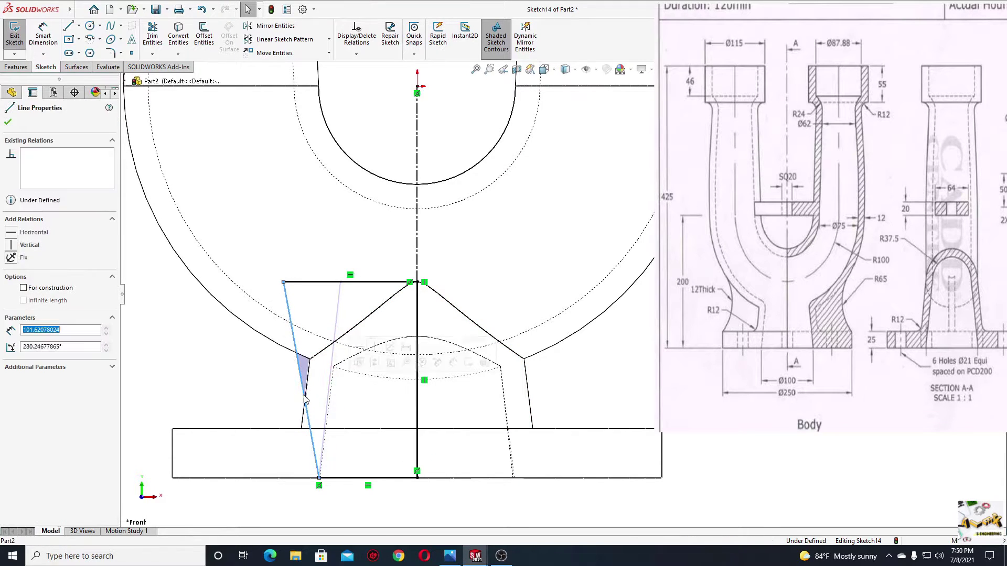
key(Escape)
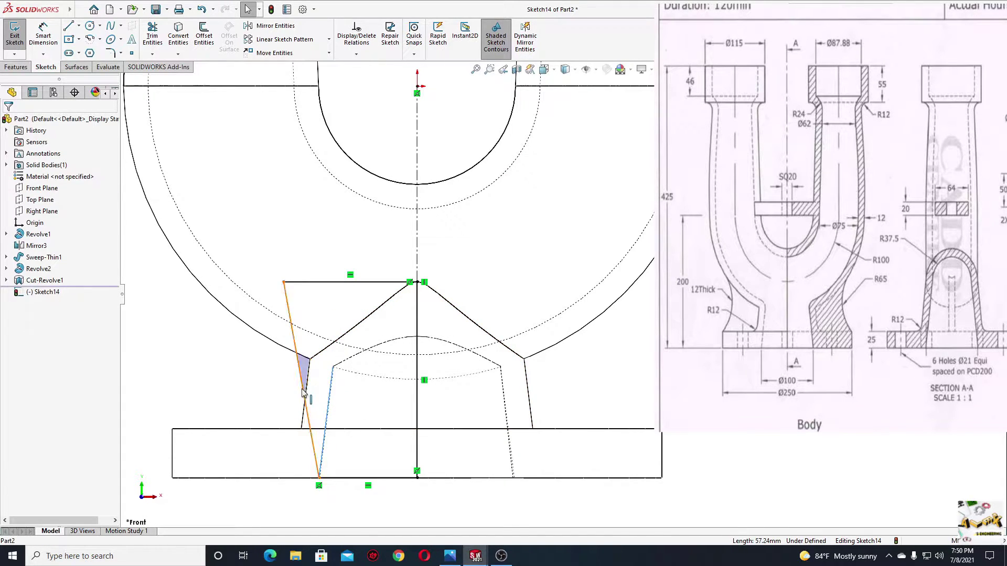
ctrl+click(303, 391)
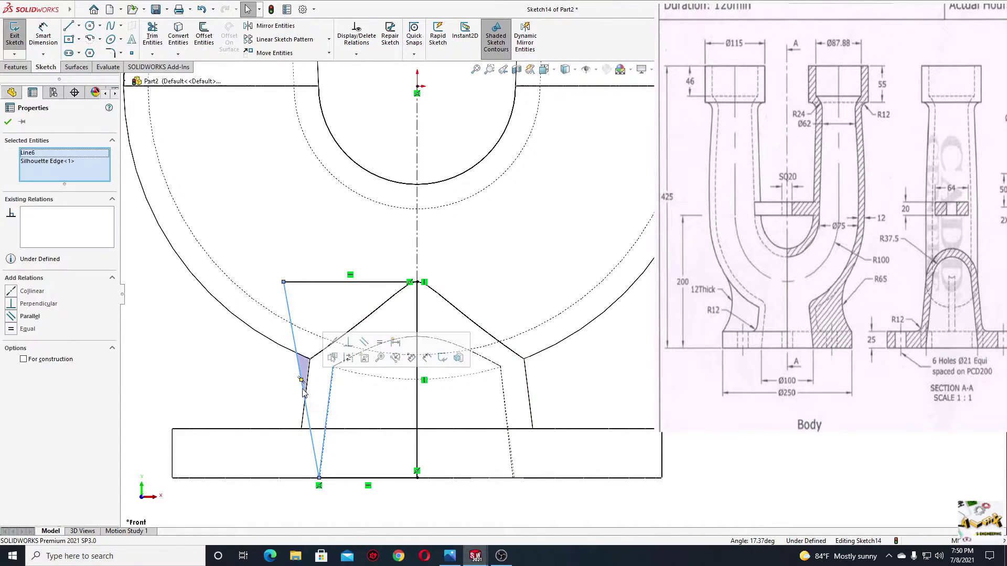
click(332, 342)
Step: Cut the profile through the leg with a 360° Revolved Cut about the vertical centerline
scroll(231, 355, up, 2)
ctrl+middle_drag(255, 354, 231, 354)
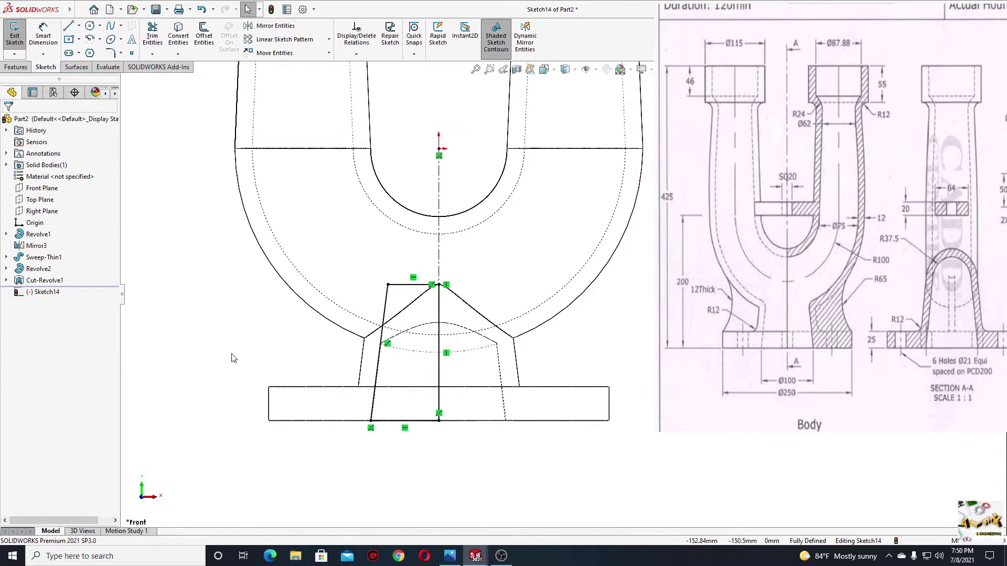
click(16, 67)
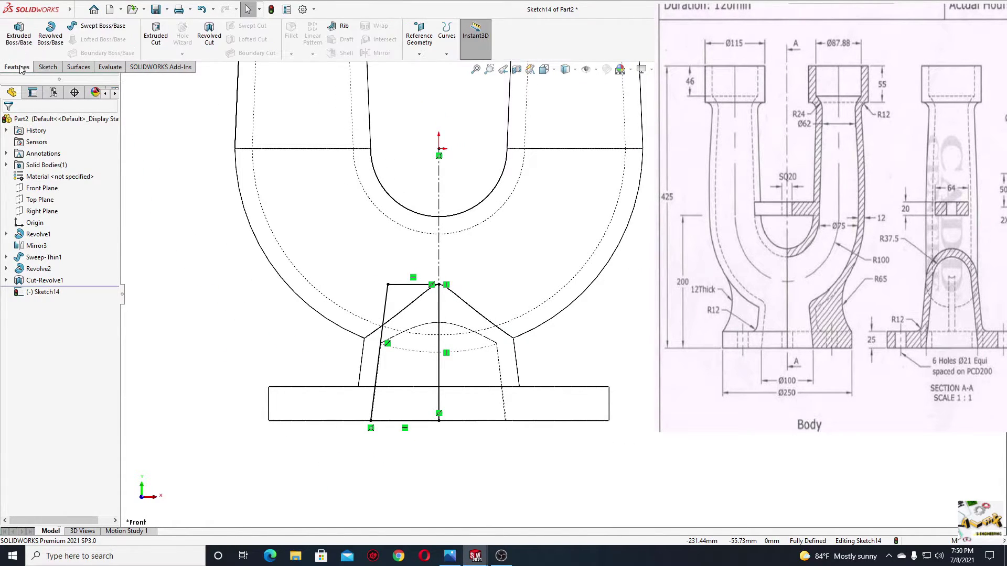
click(209, 36)
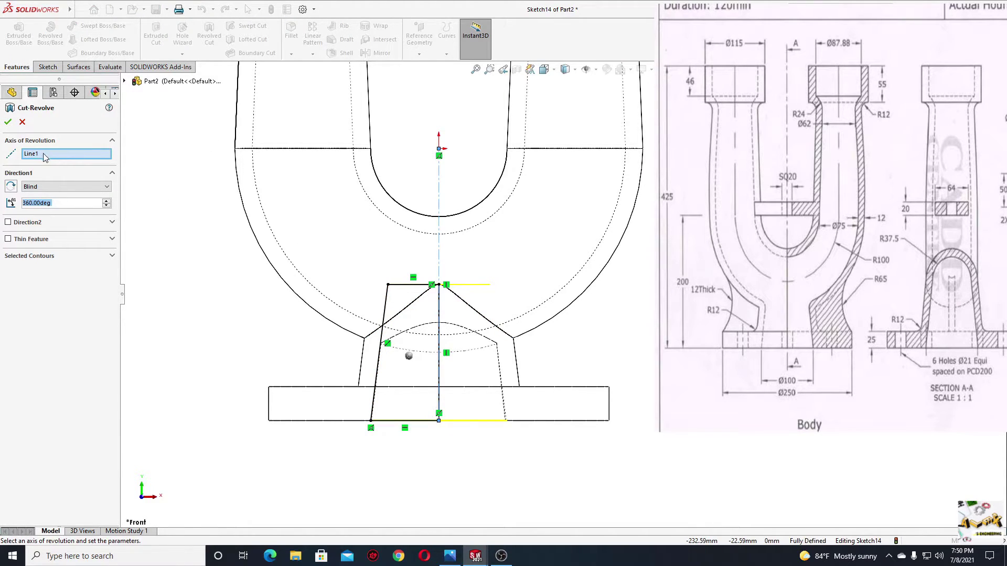
click(8, 122)
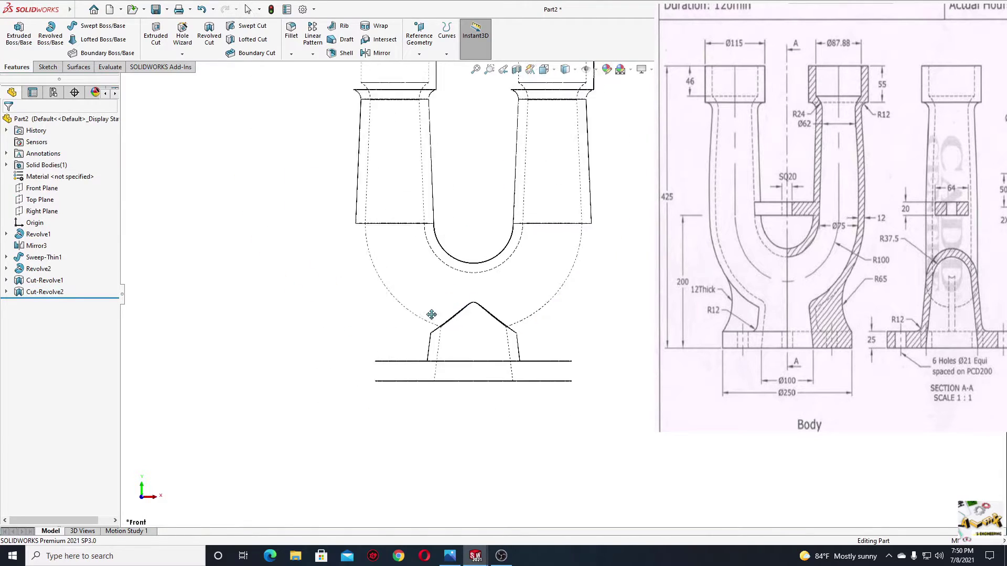
Step: Switch the model display to shaded with edges and inspect the opening through the underside of the base flange
click(566, 70)
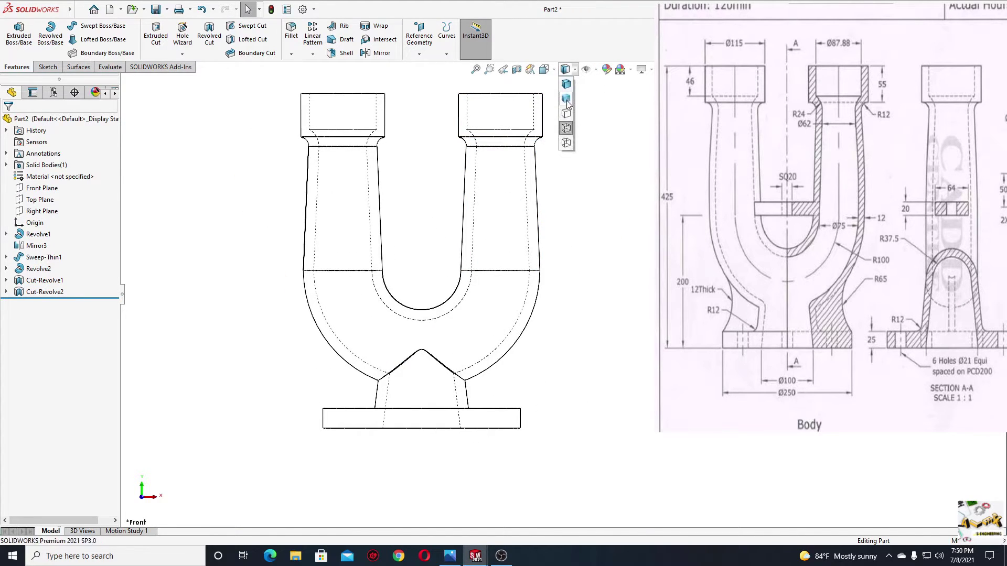
click(572, 91)
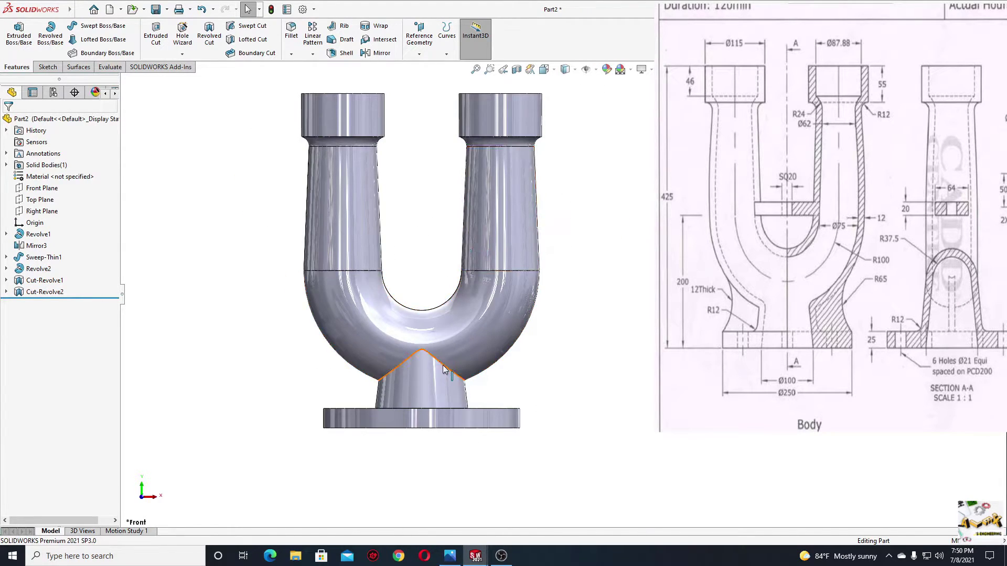
middle_drag(444, 368, 435, 174)
scroll(393, 309, down, 4)
middle_drag(470, 327, 474, 344)
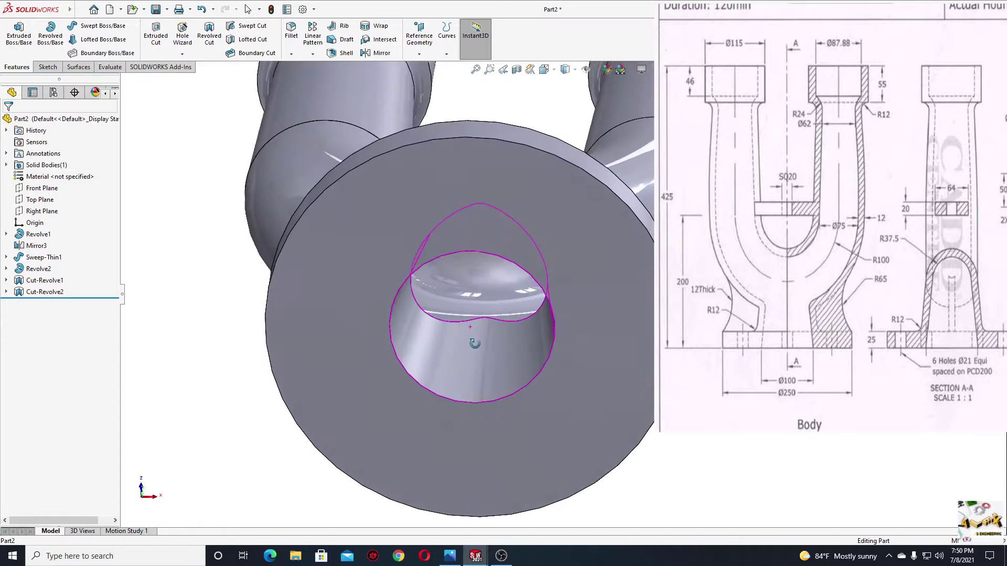
scroll(475, 344, up, 5)
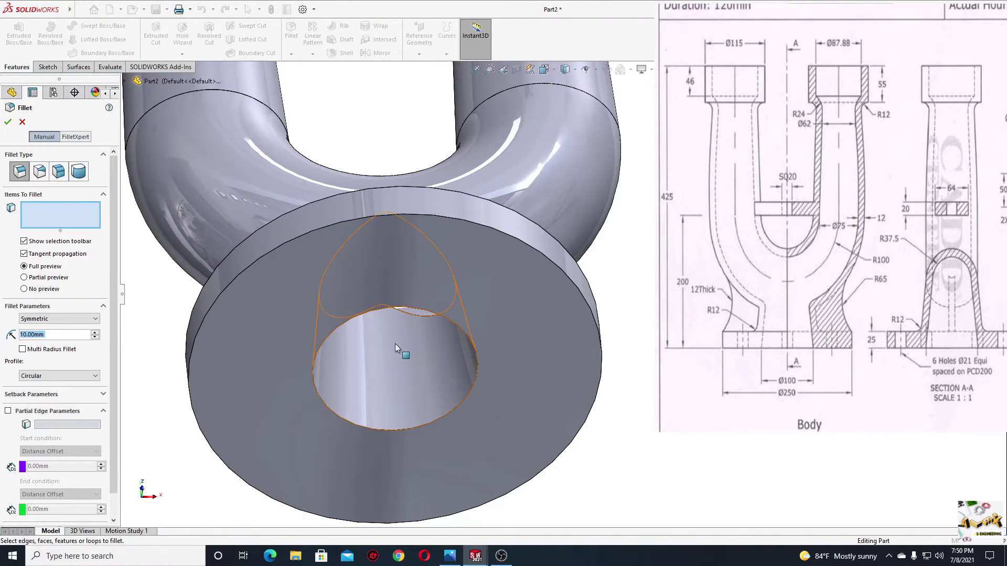
Step: Fillet the inner edge where the leg's bore meets the U-bend bore with a 10 mm radius
middle_drag(395, 344, 352, 392)
click(407, 321)
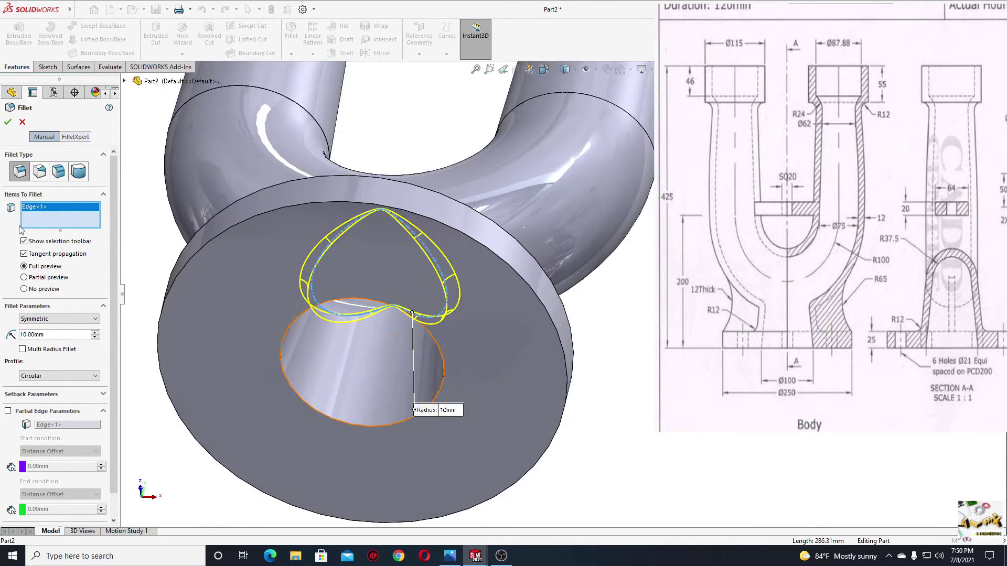
click(5, 126)
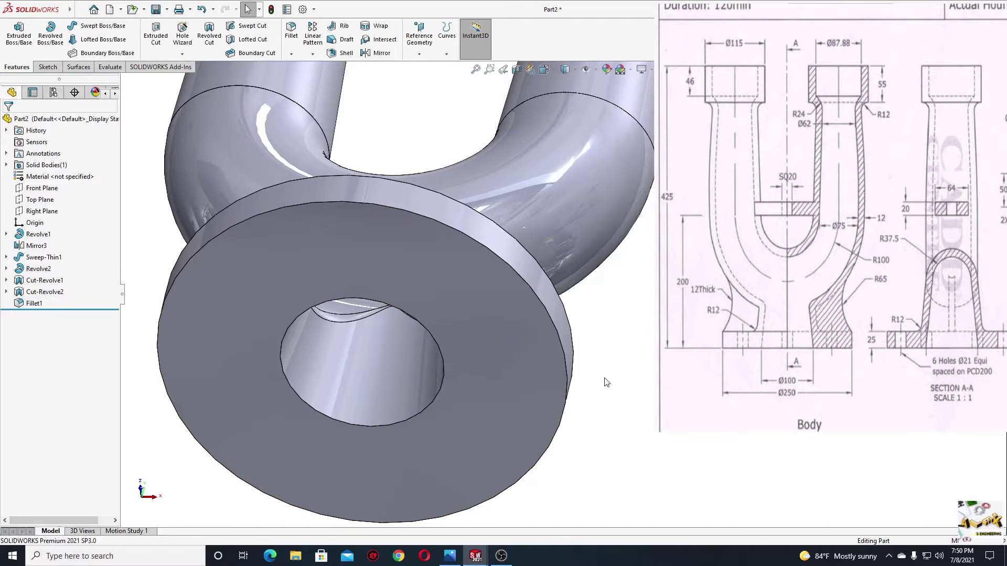
Step: Start a sketch on the bottom face of the base flange
scroll(604, 383, up, 5)
middle_drag(603, 376, 544, 488)
key(f)
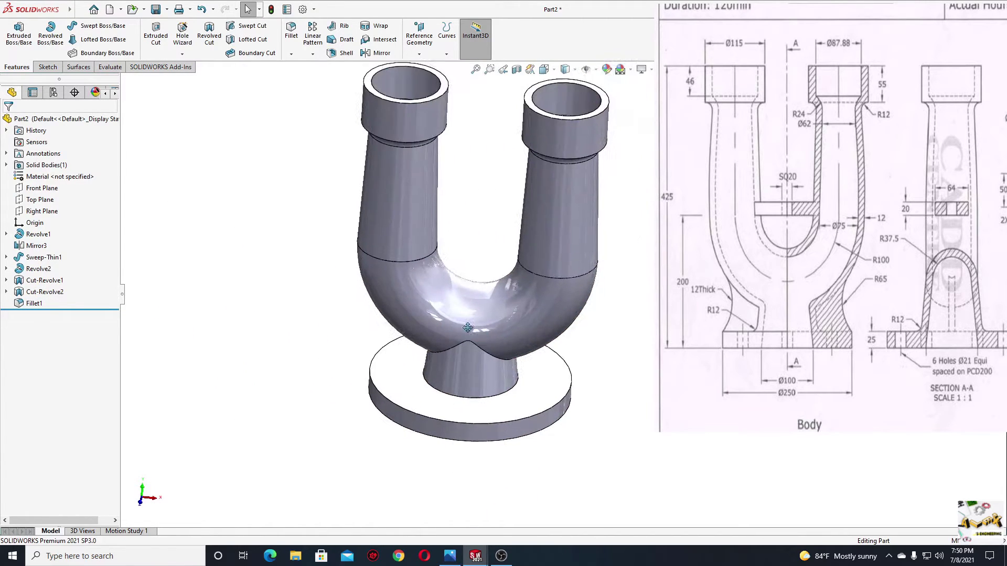
ctrl+middle_drag(411, 383, 348, 472)
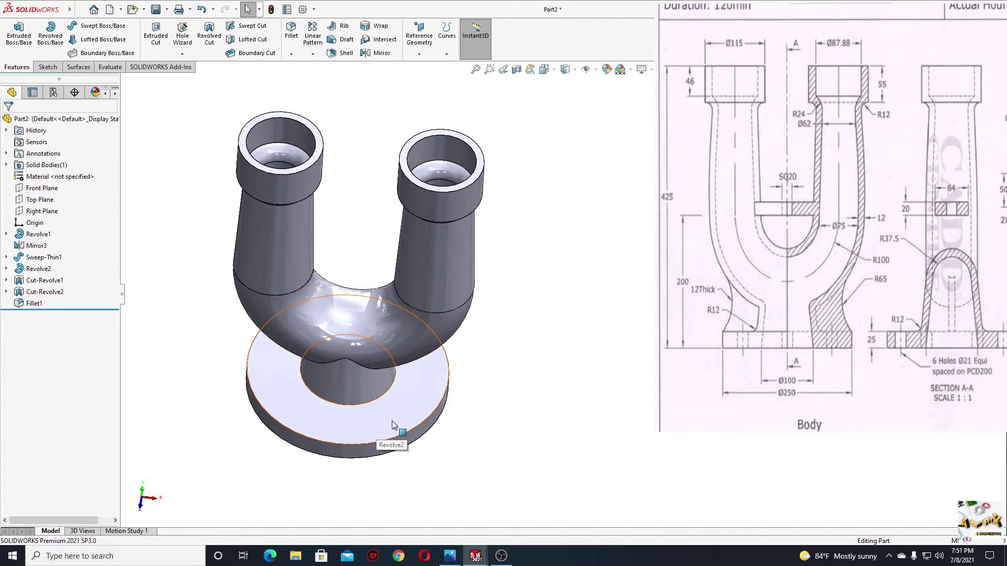
click(345, 423)
middle_drag(439, 407, 376, 253)
click(416, 253)
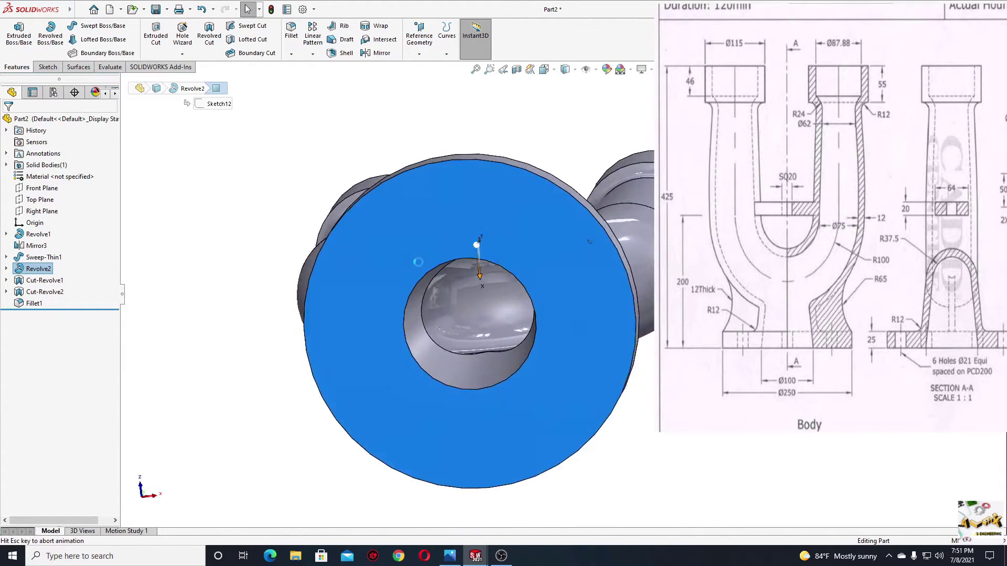
scroll(372, 329, up, 2)
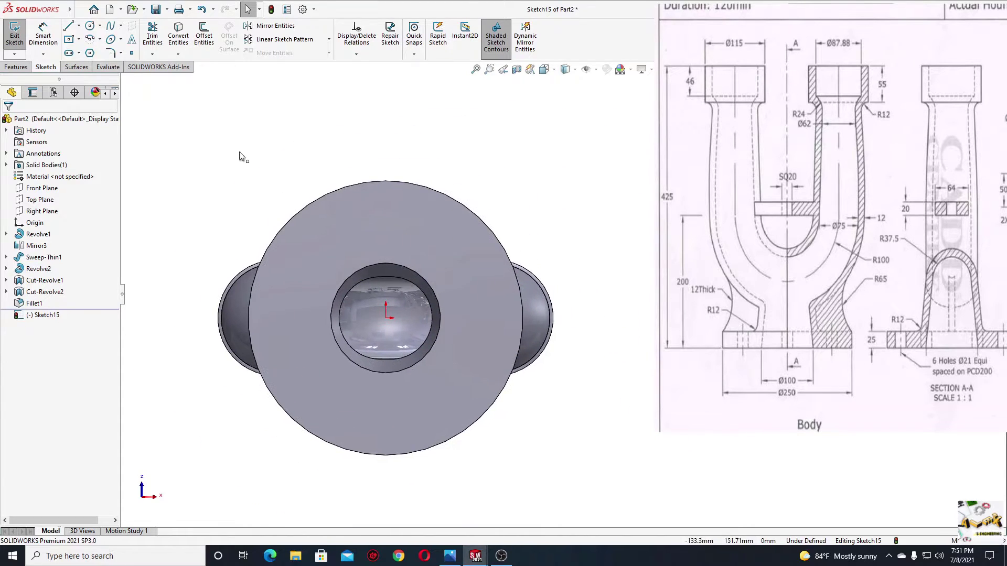
Step: Place a sketch point on the flange face straight above the origin, about 91 mm from it
click(132, 53)
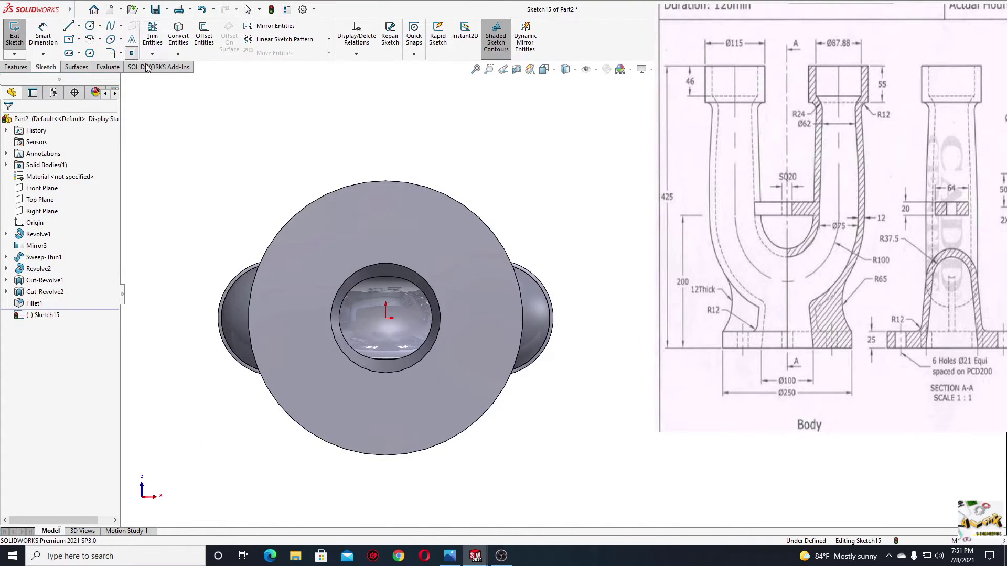
click(385, 218)
key(Escape)
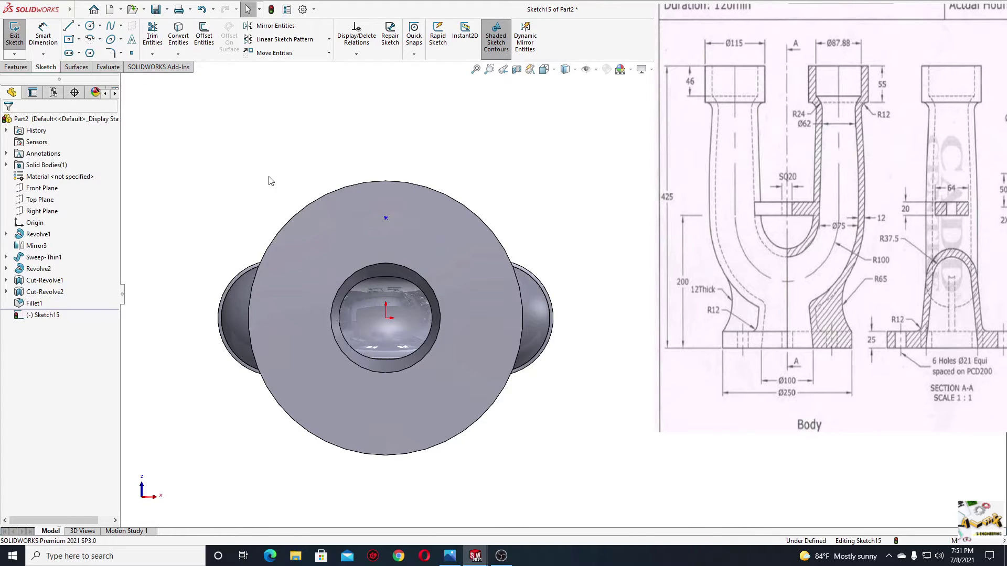
Step: Dimension the sketch point's vertical distance from the origin and set it to 100 mm
click(43, 40)
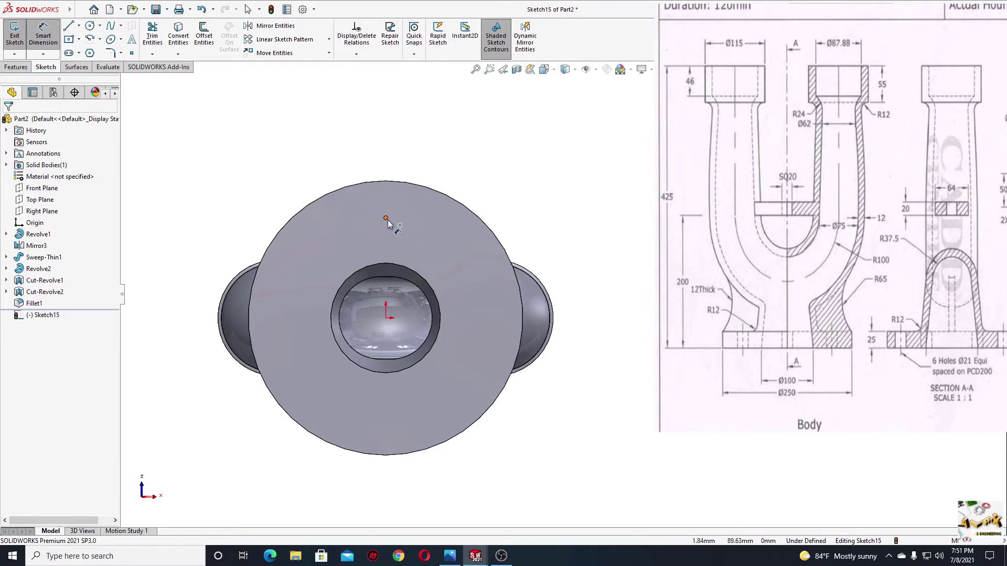
click(386, 218)
click(389, 319)
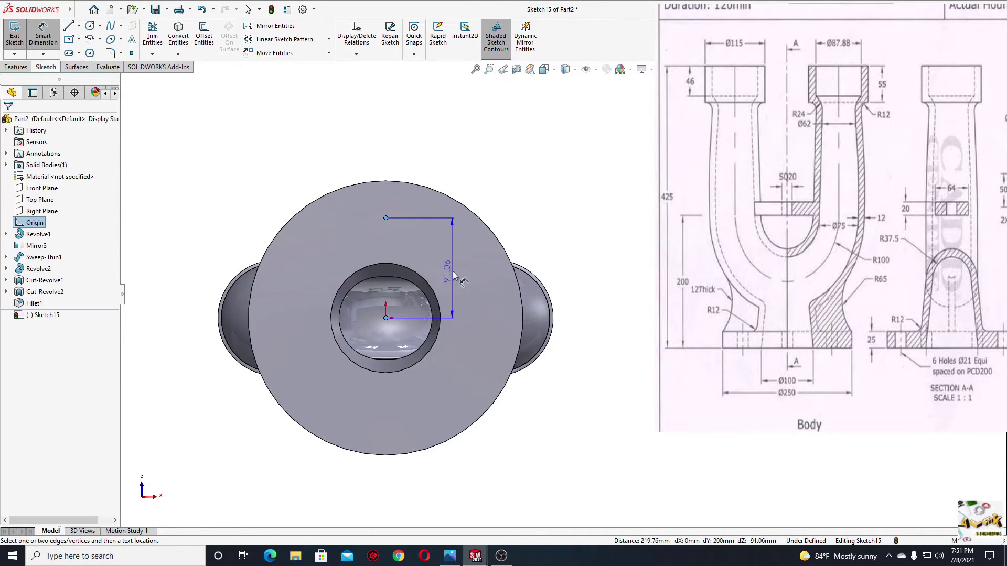
click(545, 289)
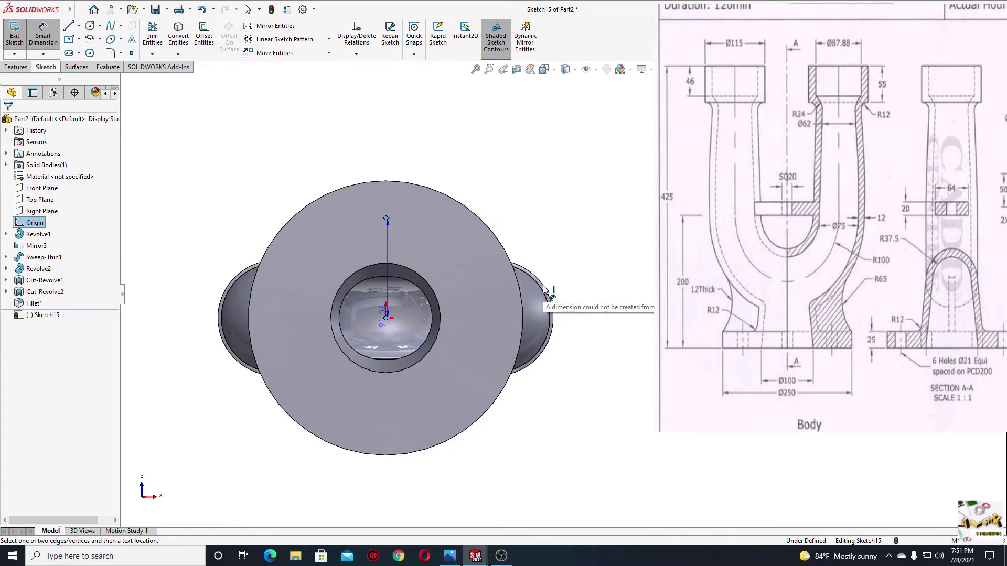
click(581, 280)
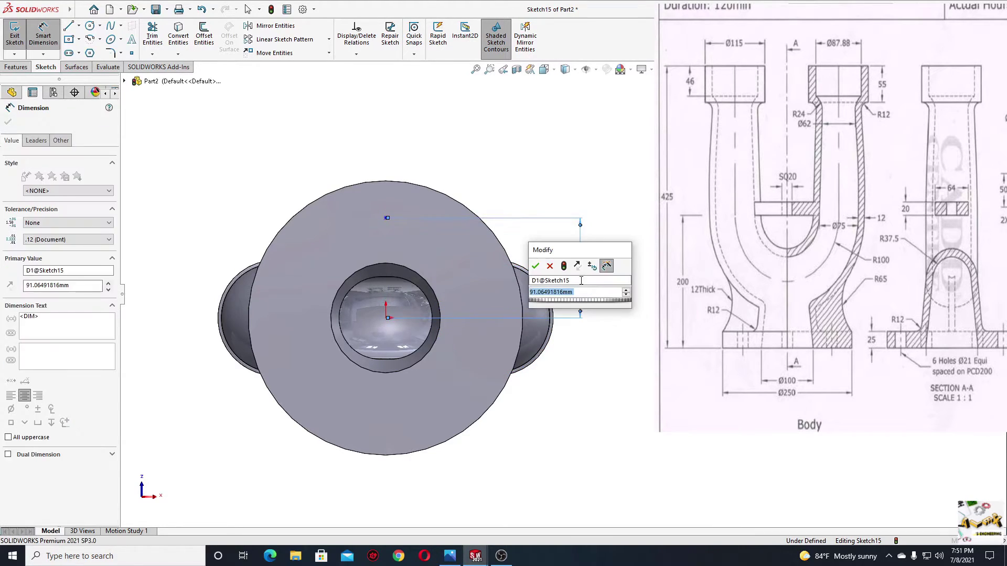
text(100)
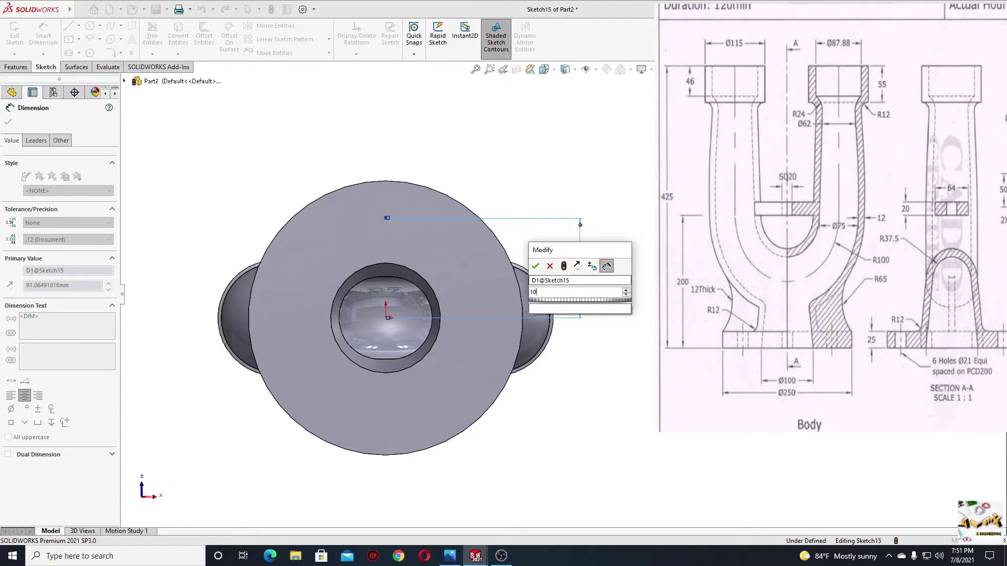
key(Return)
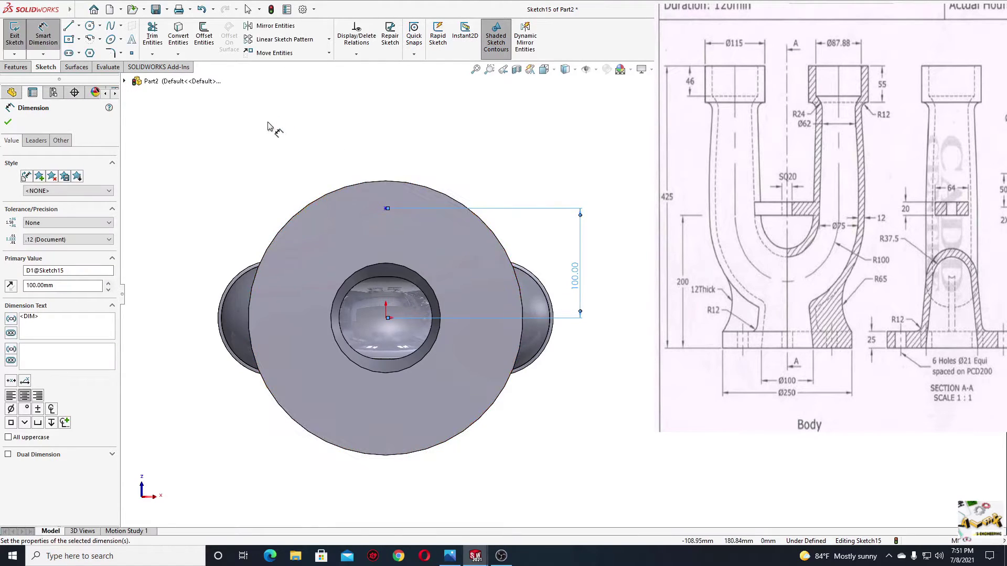
key(Escape)
Step: Add a vertical relation between the sketch point and the origin and exit the sketch
click(386, 208)
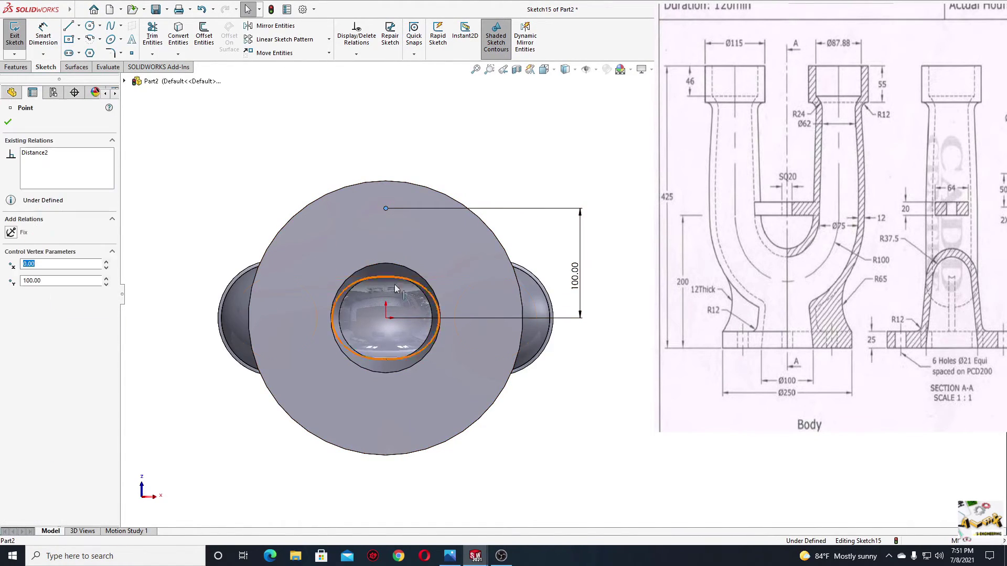
ctrl+click(386, 318)
click(431, 274)
click(256, 180)
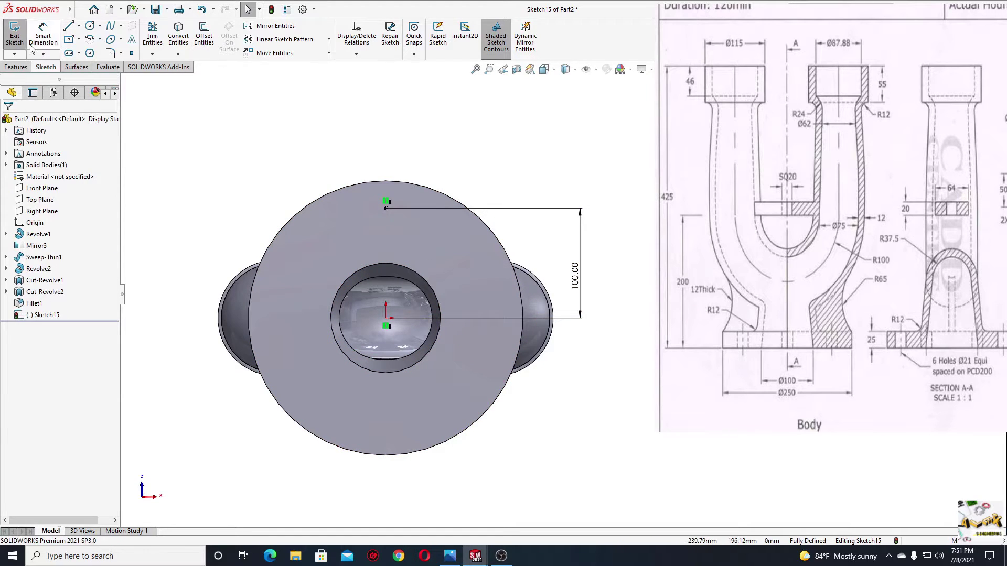
click(14, 36)
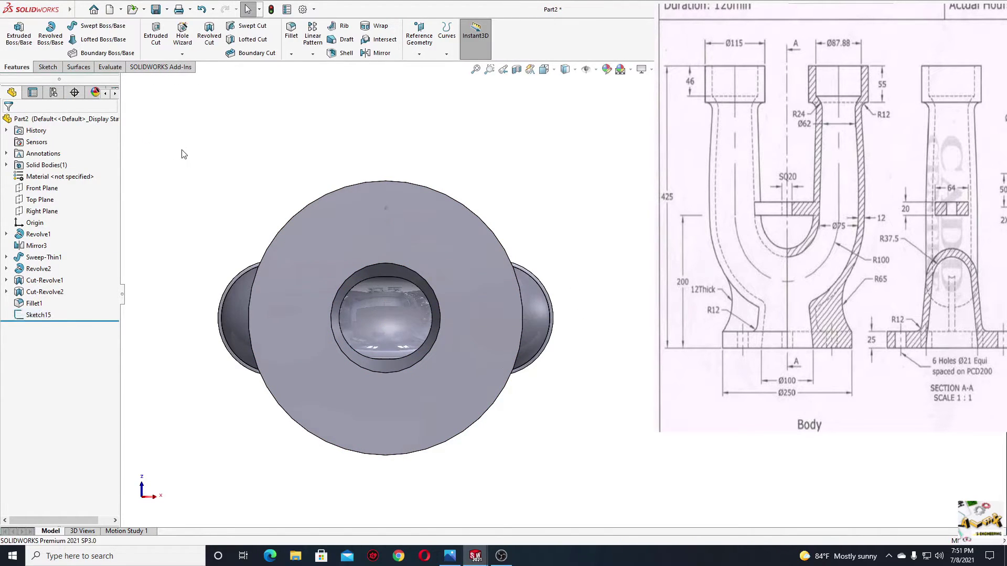
Step: Specify a plain drilled hole, ISO drill sizes, Ø21.0, with the end condition Up To Next
ctrl+middle_drag(218, 160, 169, 141)
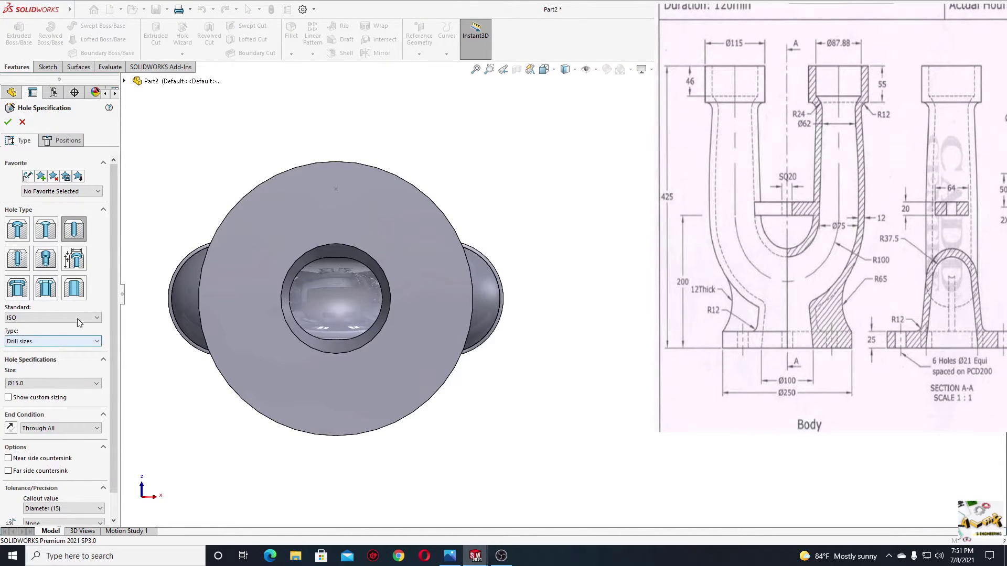
click(67, 238)
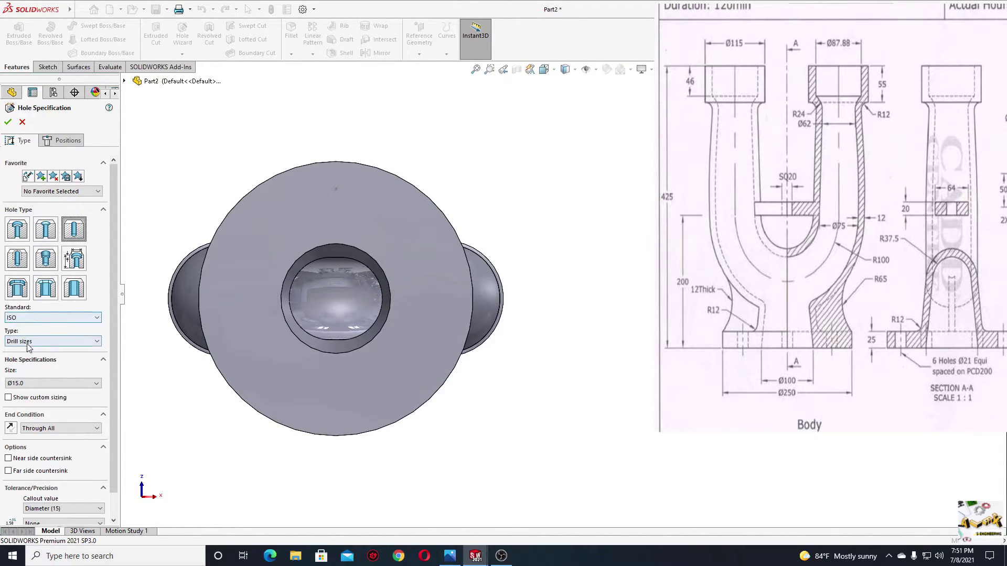
click(30, 383)
scroll(41, 475, down, 3)
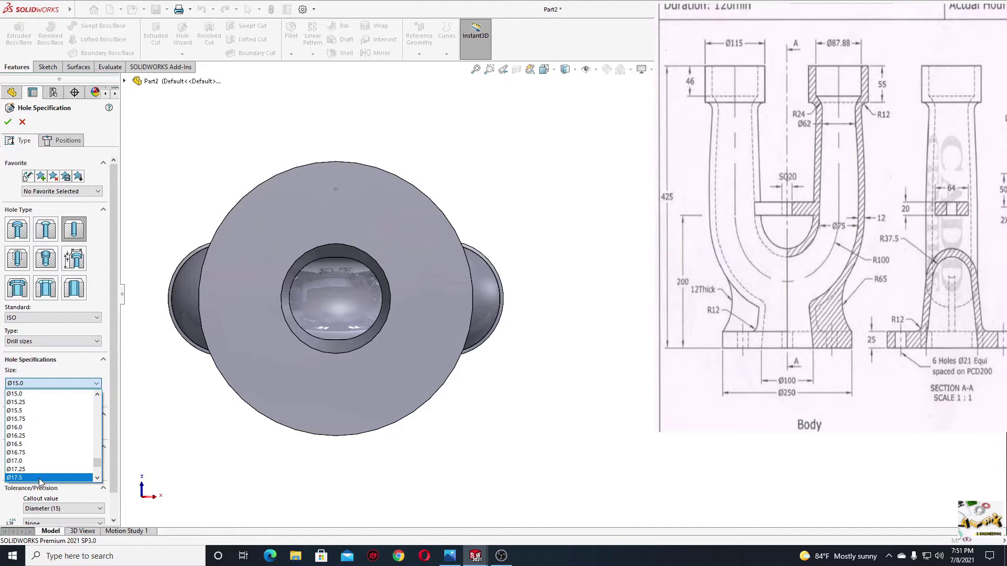
click(40, 461)
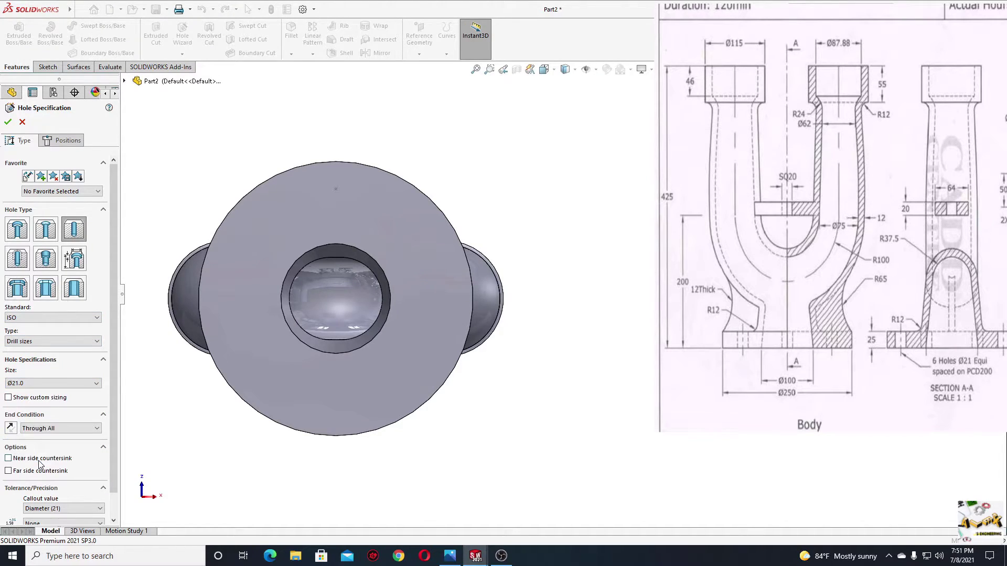
click(53, 431)
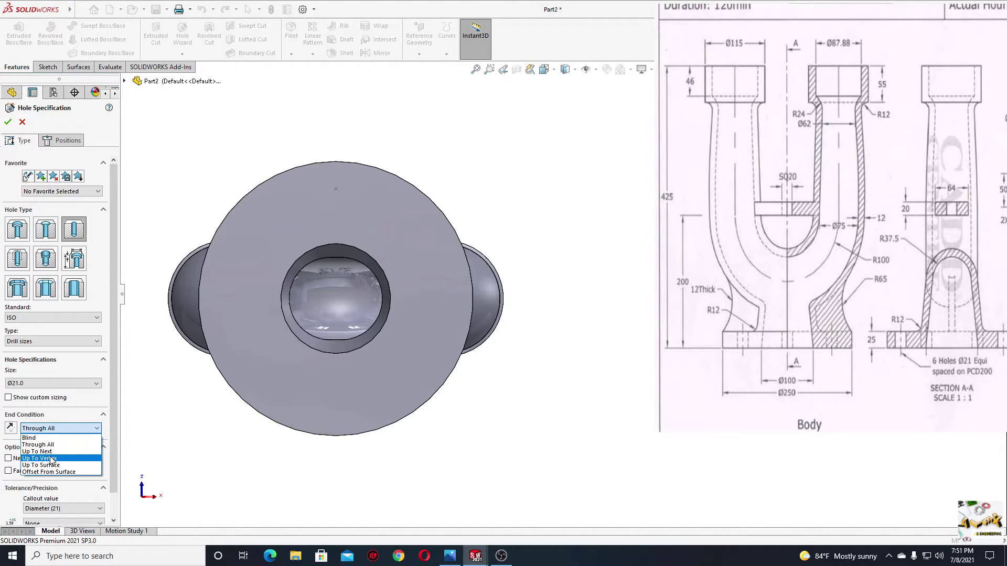
click(52, 452)
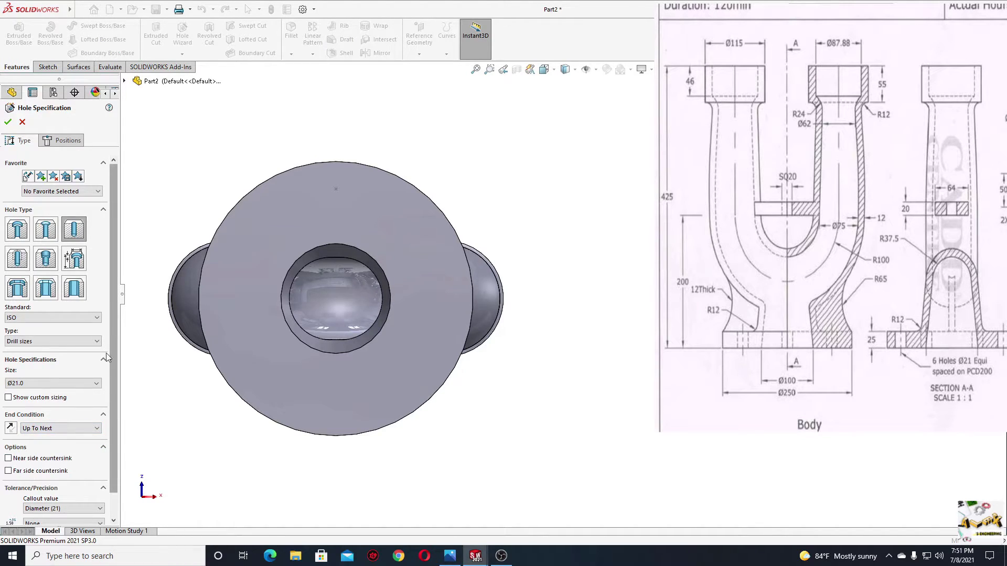
Step: Position the hole on the sketch point of the flange face, confirm it, and hide the point's sketch
click(61, 140)
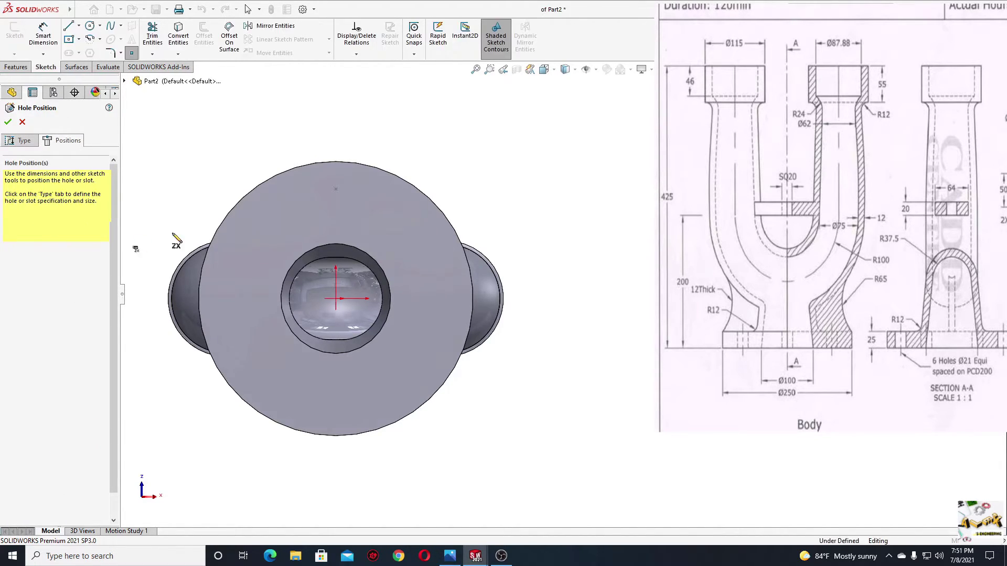
click(336, 188)
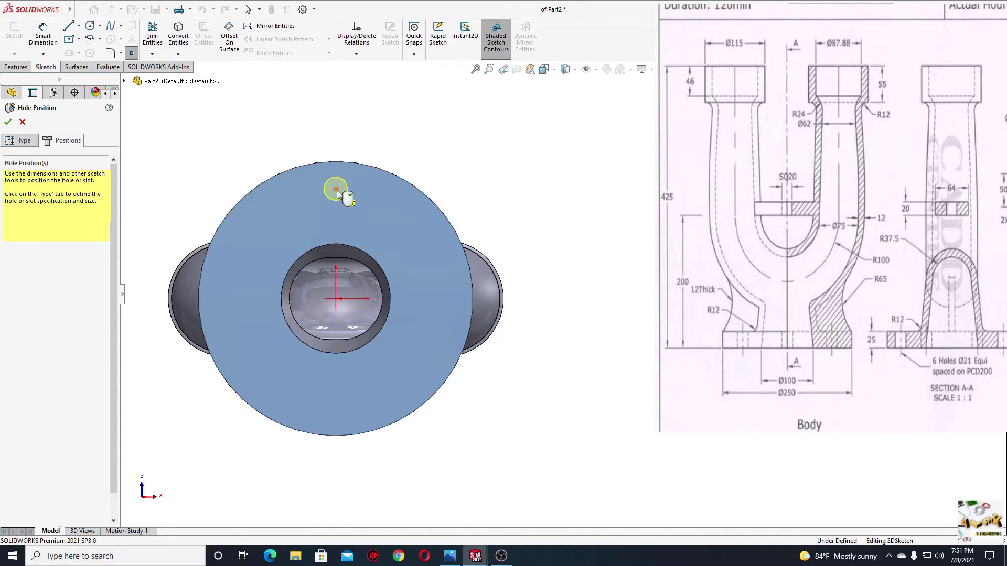
click(8, 121)
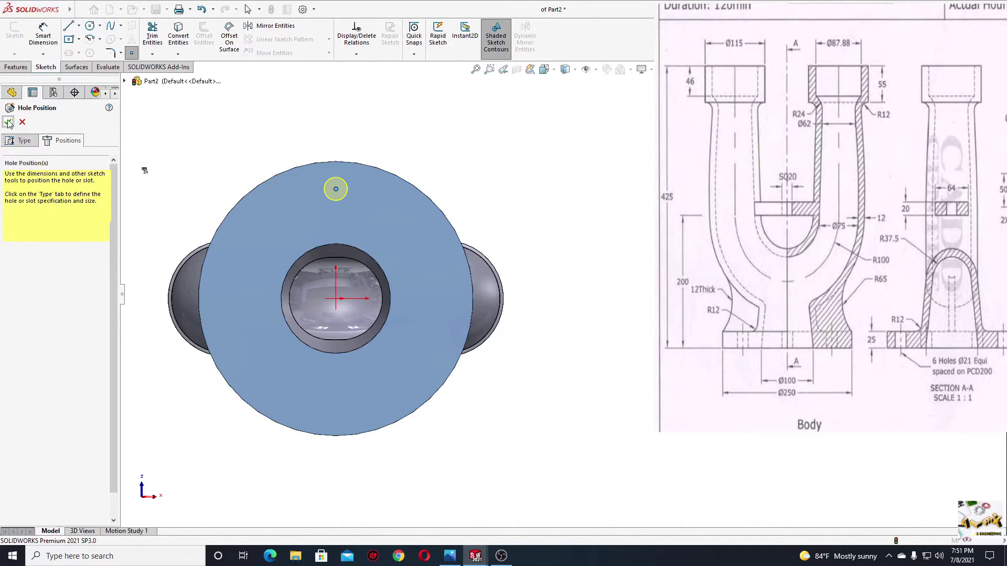
right_click(336, 190)
click(363, 176)
mouse_move(283, 164)
middle_down()
mouse_move(318, 409)
mouse_move(426, 429)
mouse_move(366, 209)
middle_up()
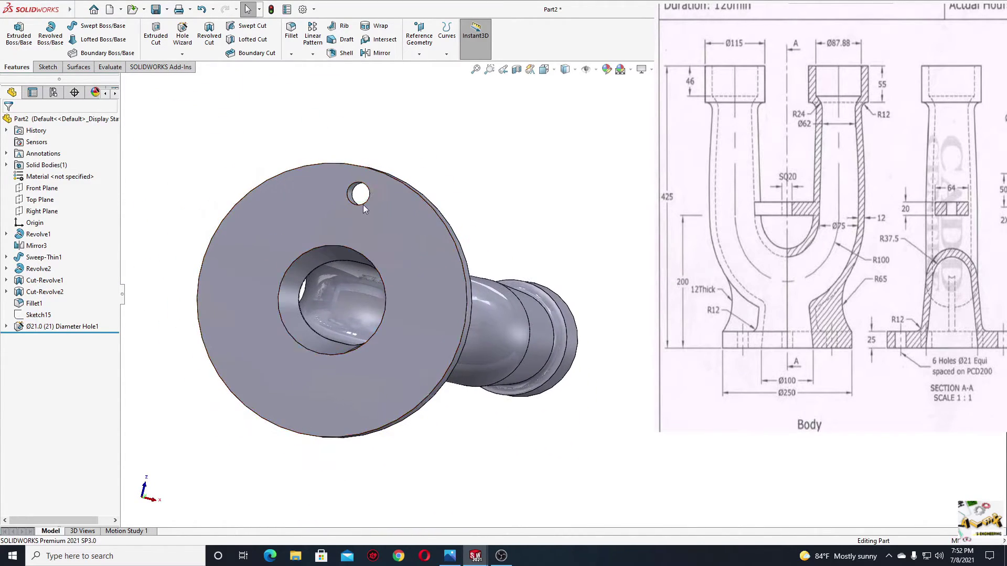
Step: Circular-pattern the flange hole around the flange's outer edge with 6 equally spaced instances over 360 degrees
click(313, 55)
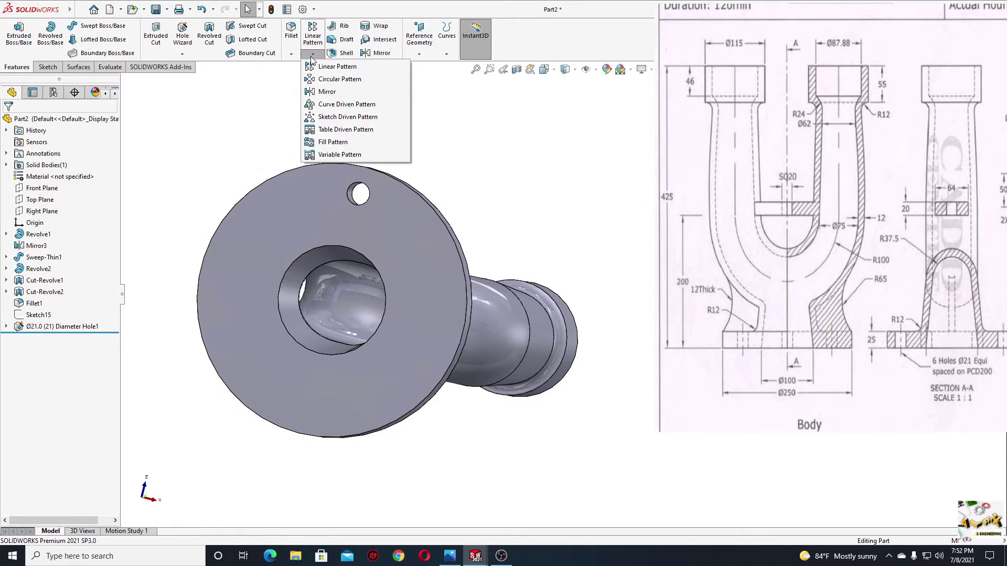
click(346, 81)
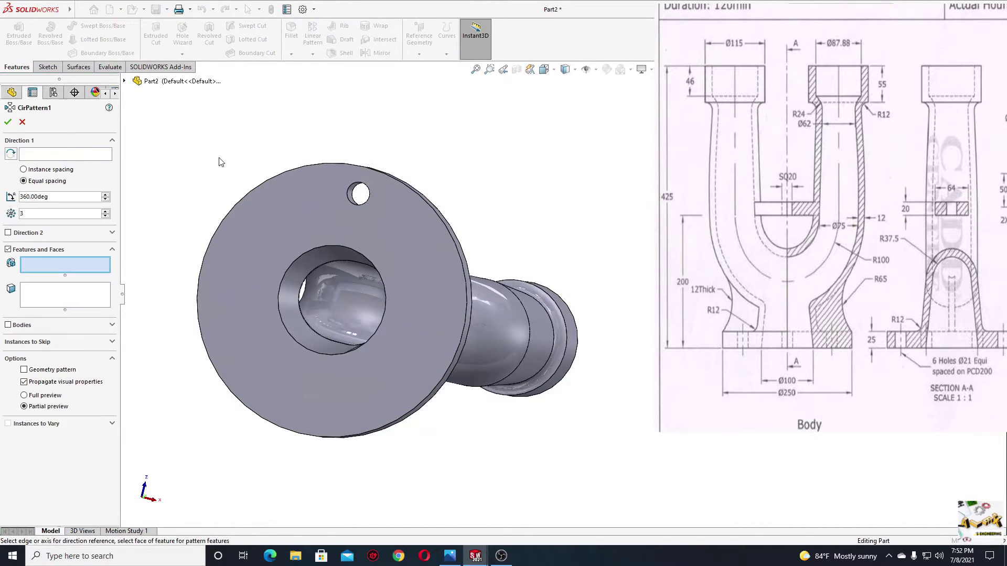
click(41, 155)
click(244, 194)
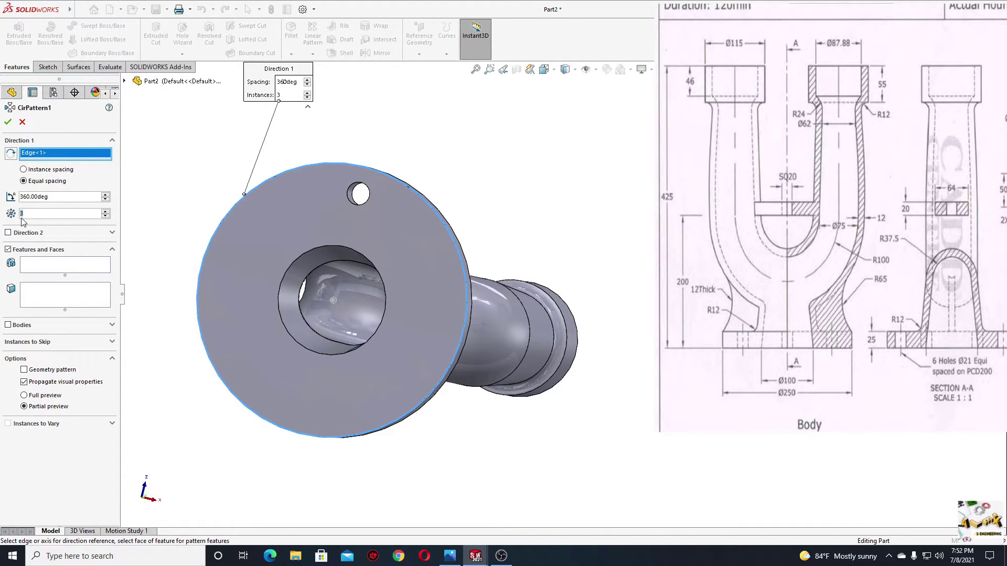
text(6)
click(70, 269)
click(353, 198)
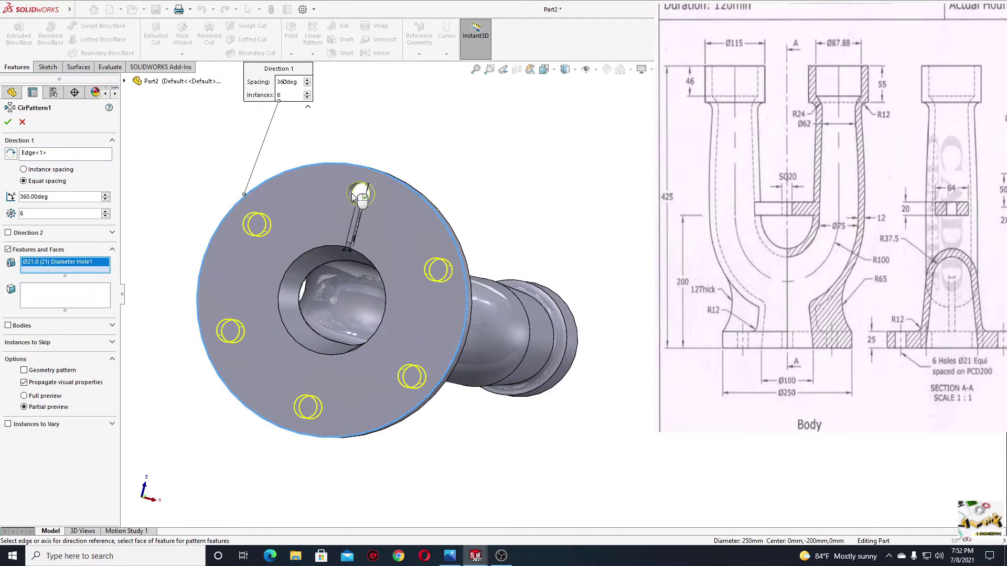
click(8, 122)
Step: Switch to the Photos drawing and examine the crossbar between the legs in the front and section A-A views, then return to SOLIDWORKS
middle_drag(243, 182, 292, 296)
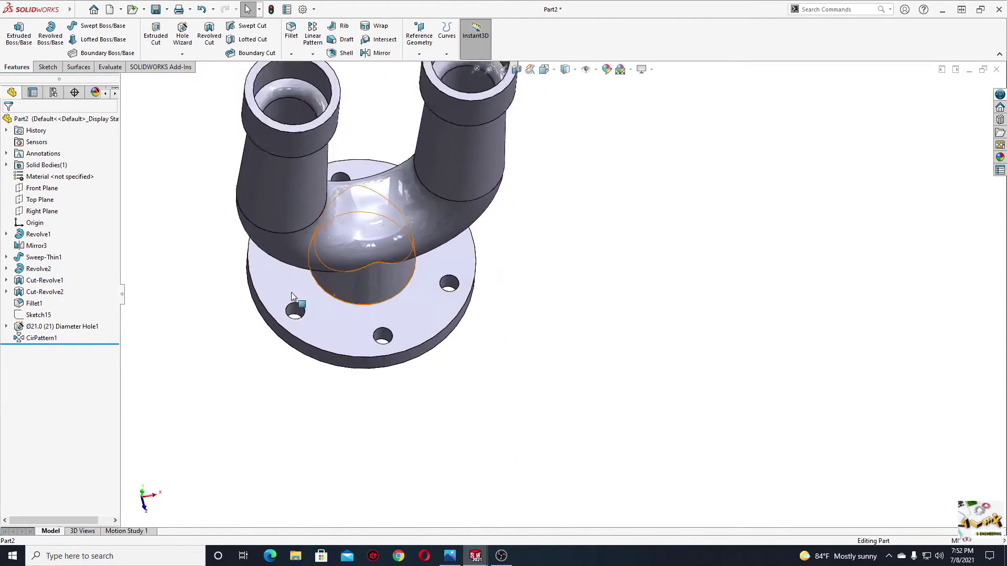
scroll(291, 297, up, 2)
key(alt+Tab)
drag(348, 67, 676, 66)
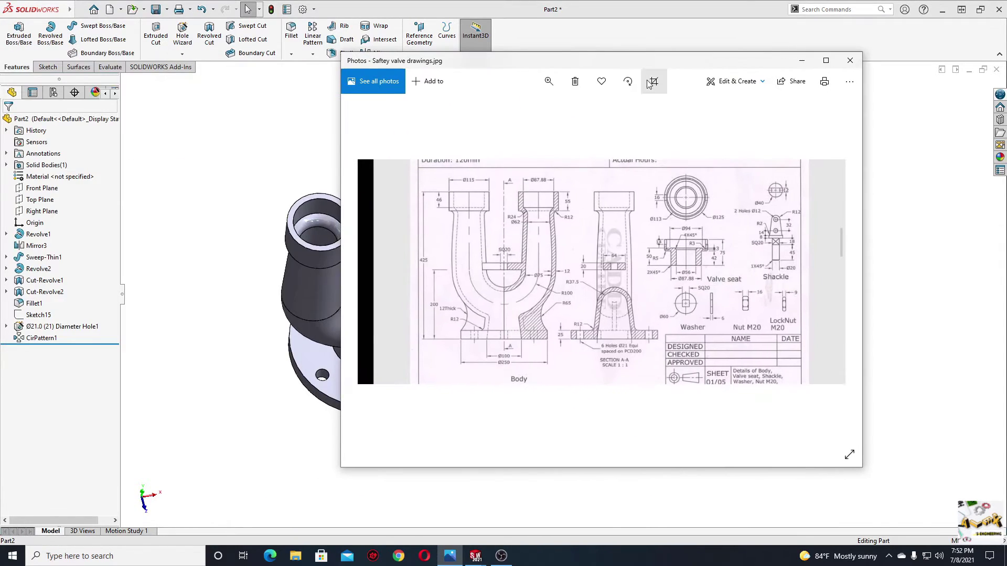
scroll(571, 237, up, 4)
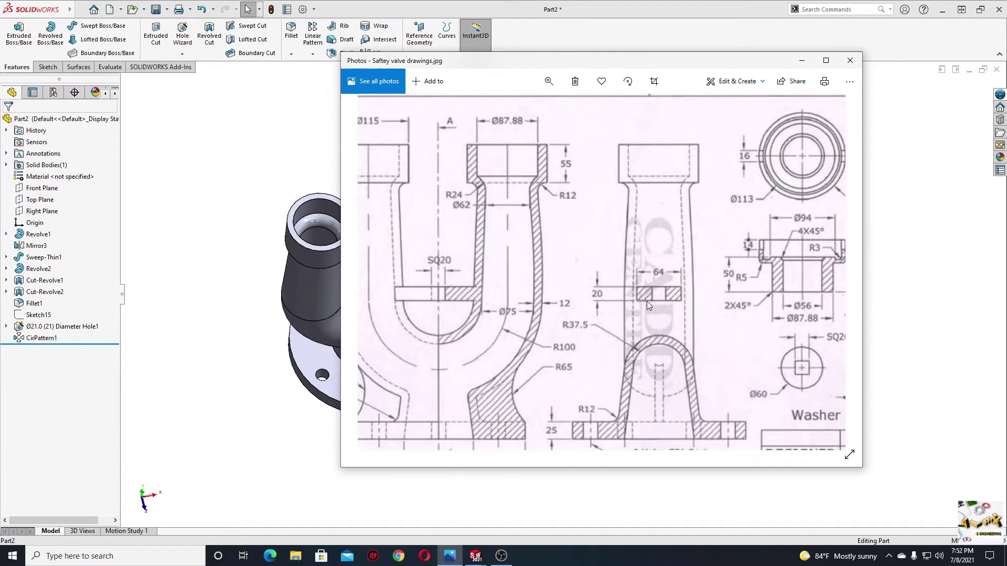
mouse_move(530, 364)
mouse_down()
mouse_move(588, 309)
mouse_move(525, 364)
mouse_up()
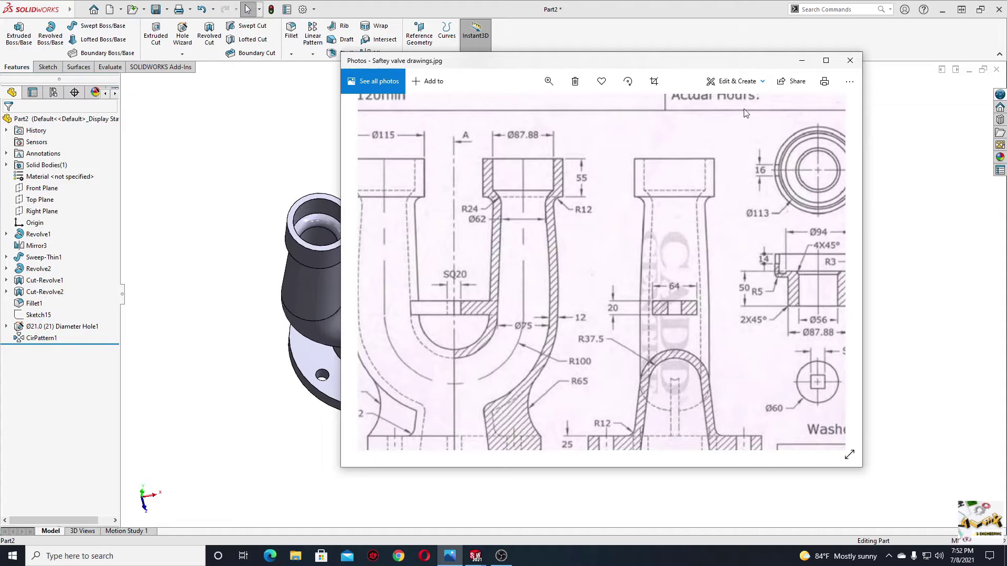
drag(744, 64, 0, 79)
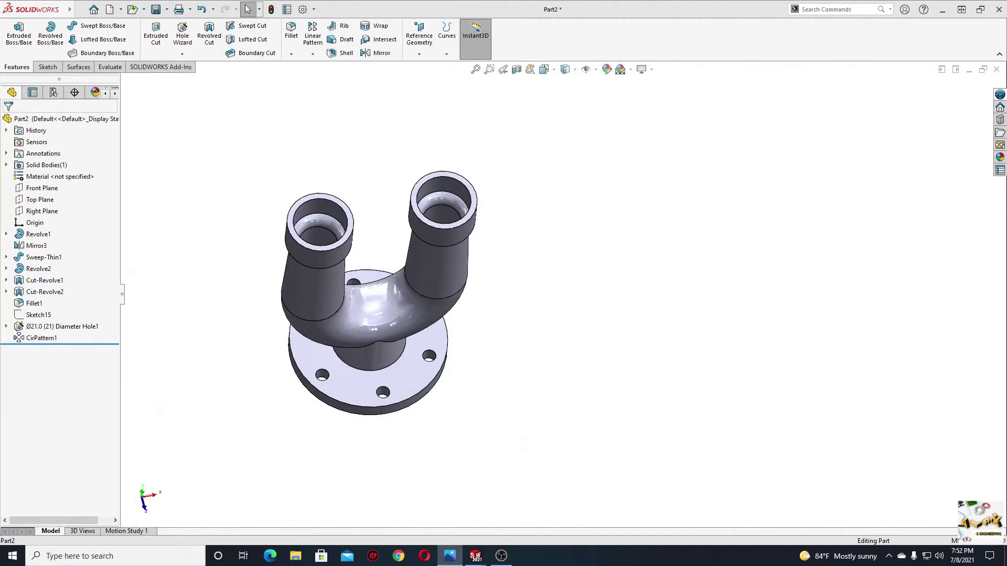
click(192, 239)
middle_drag(286, 255, 281, 215)
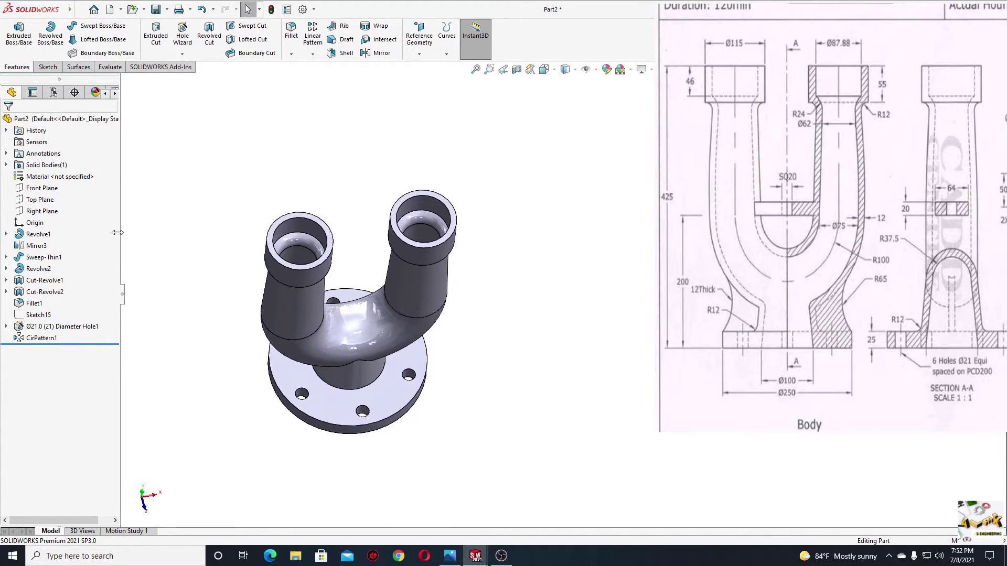
Step: Start a sketch on the Right Plane and draw a center rectangle about 70 by 30 mm, centred about 33 mm above the origin
click(44, 214)
click(53, 201)
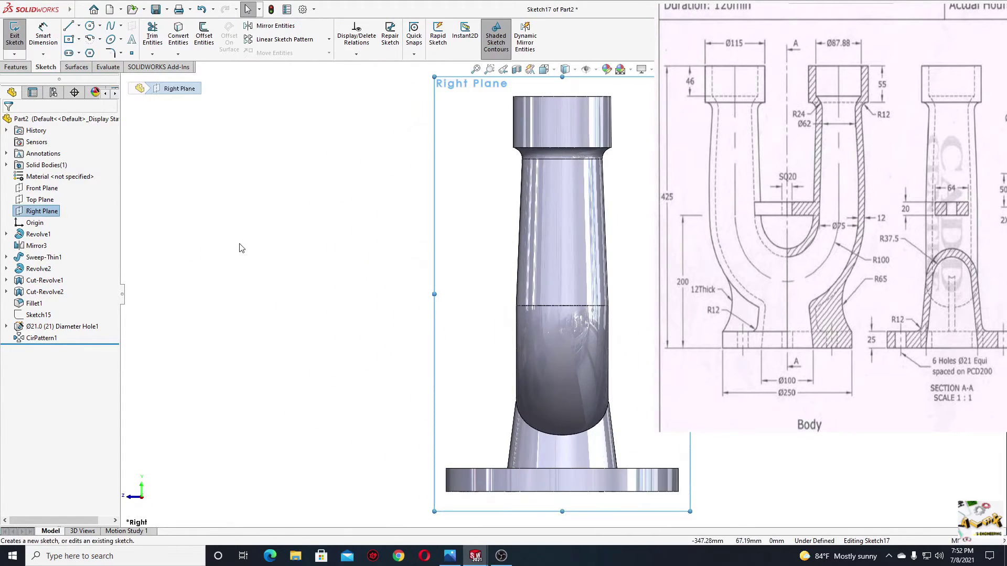
scroll(370, 238, down, 2)
mouse_move(436, 281)
ctrl+middle_down()
mouse_move(305, 234)
mouse_move(269, 185)
ctrl+middle_up()
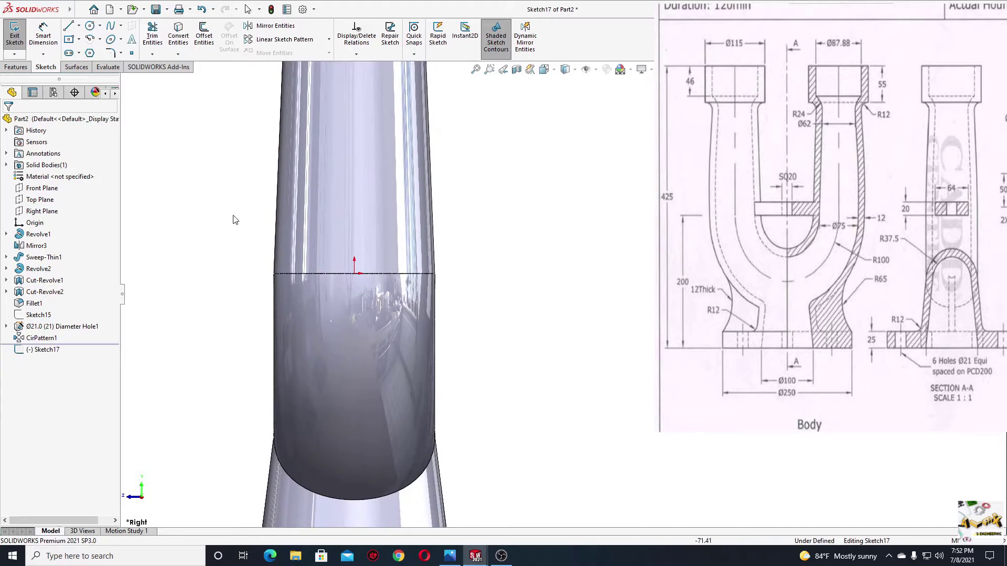
click(78, 40)
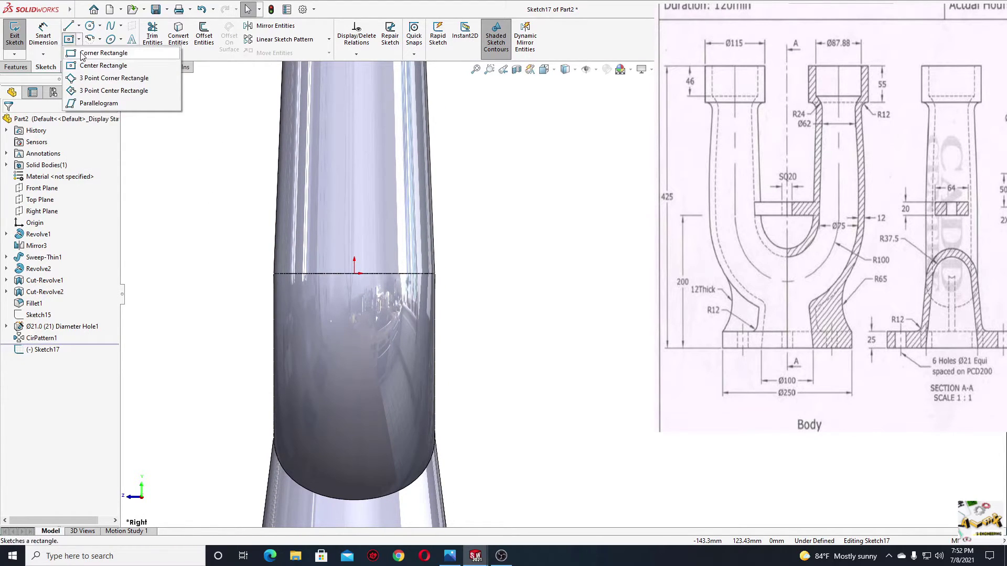
click(103, 66)
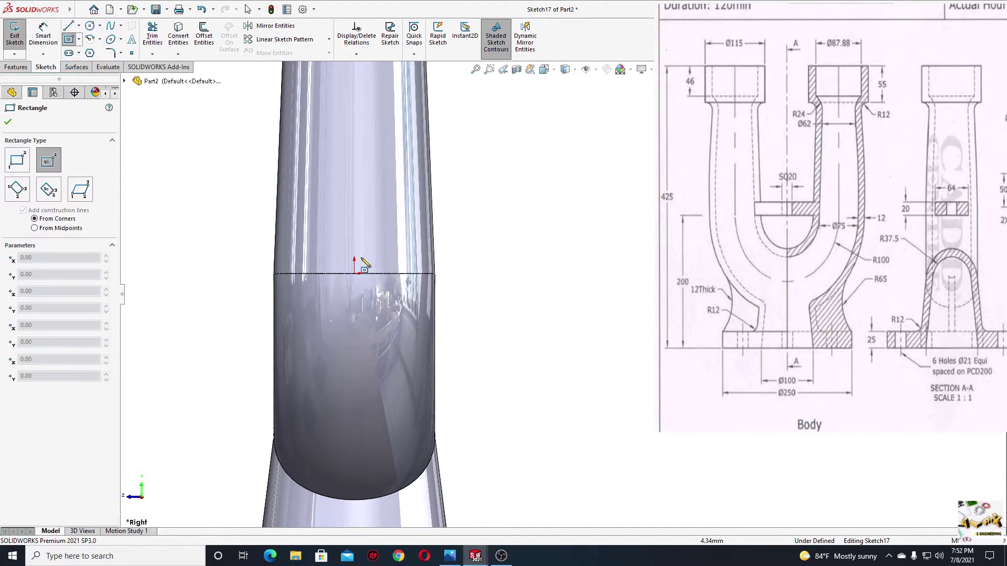
click(355, 220)
click(412, 244)
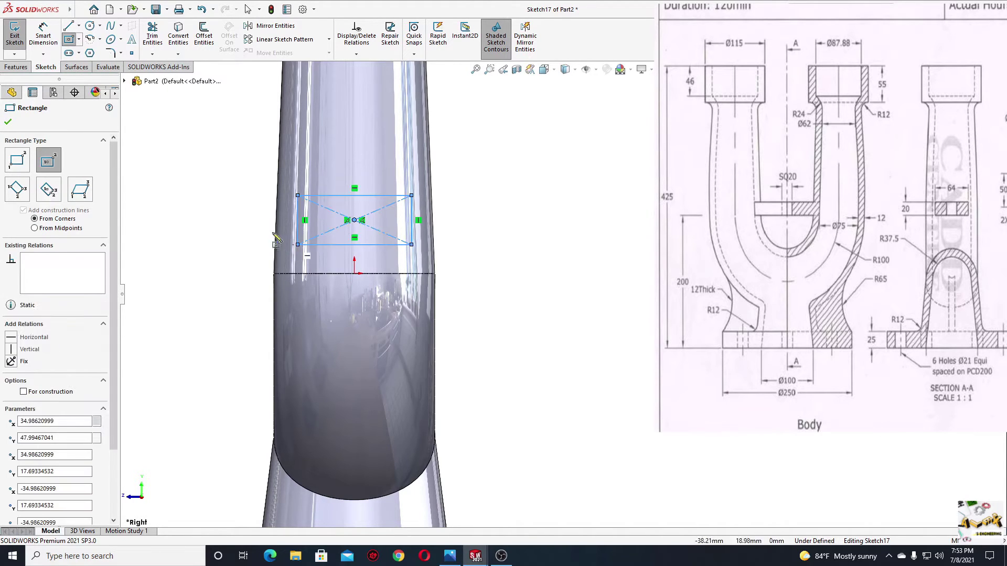
key(Escape)
Step: Add a vertical relation between the rectangle's center point and the origin
click(355, 274)
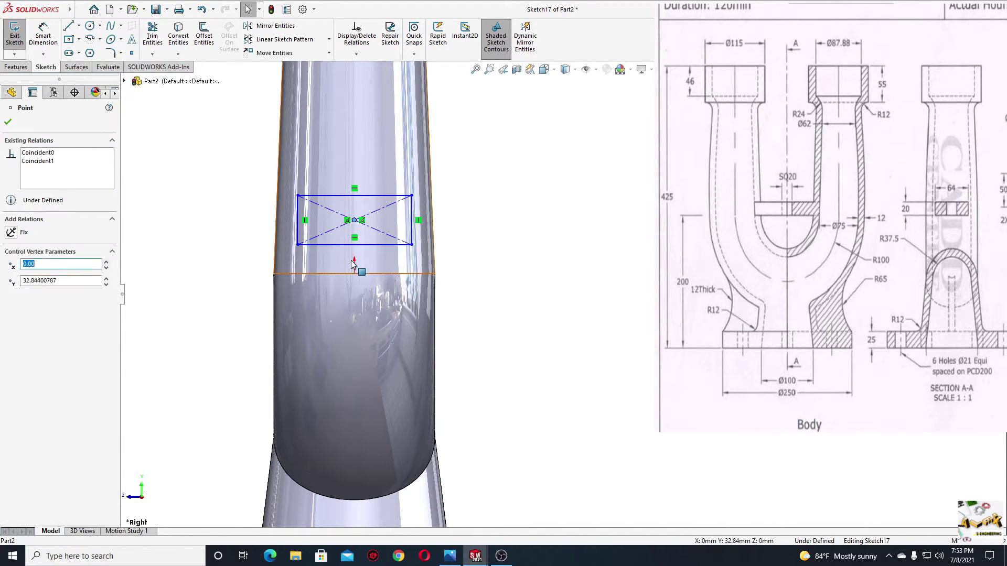
ctrl+click(355, 273)
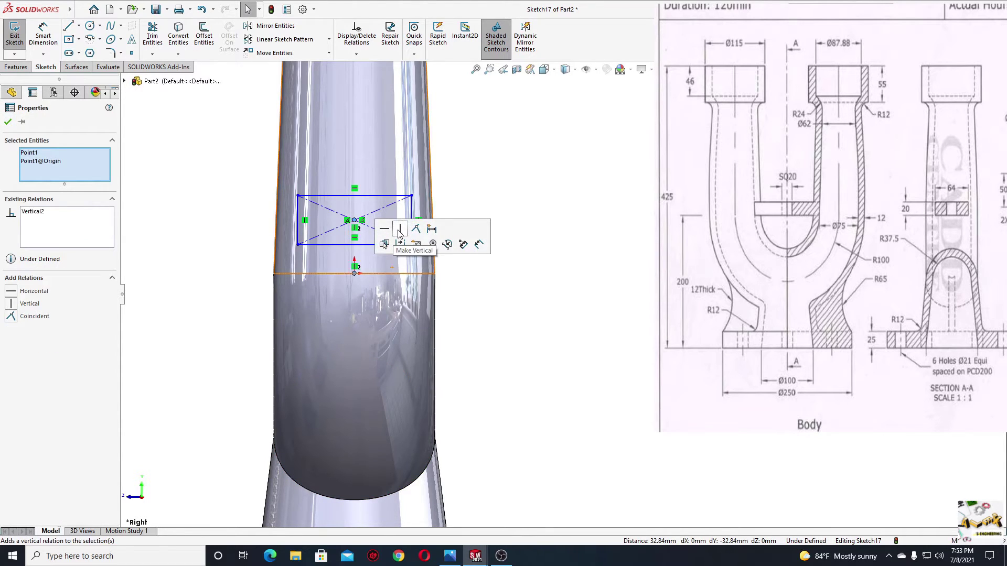
click(234, 218)
Step: Dimension the rectangle with a width of 64 mm and a height of 20 mm
click(43, 34)
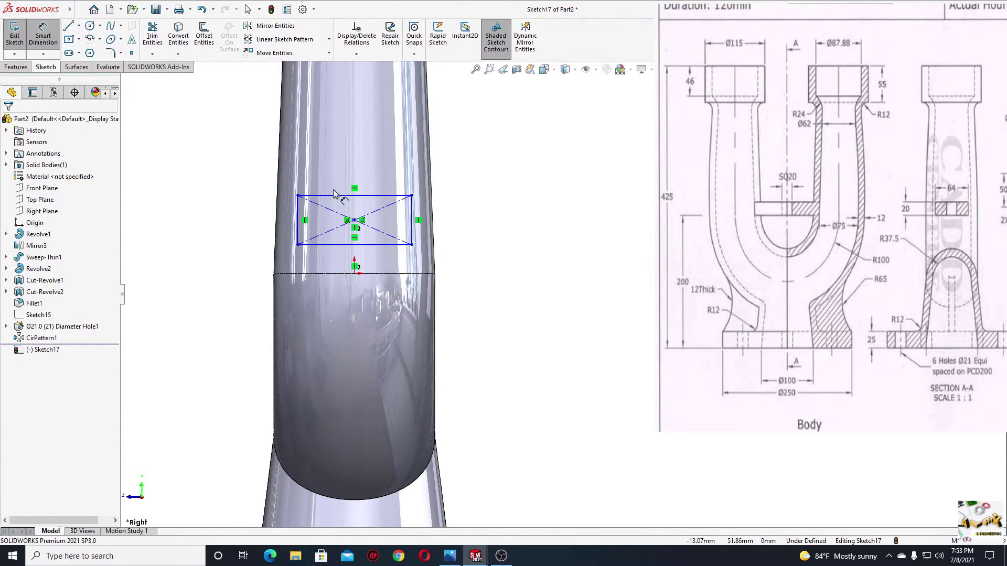
click(331, 197)
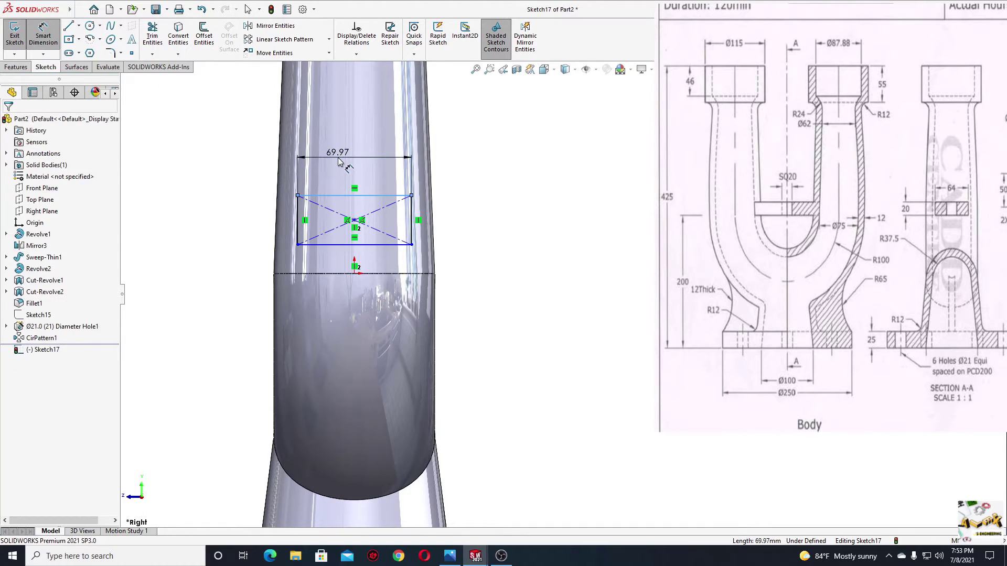
click(339, 158)
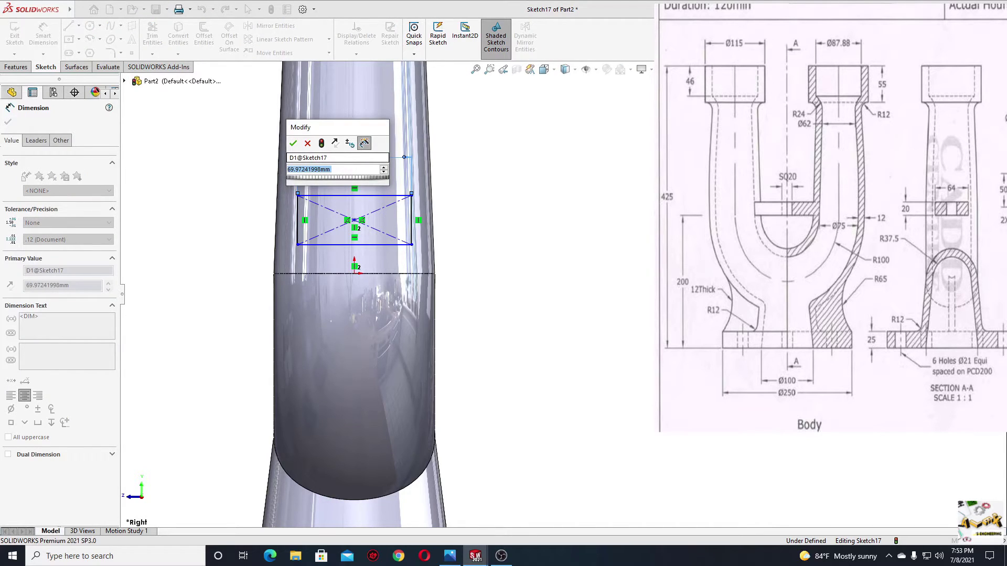
text(64)
key(Return)
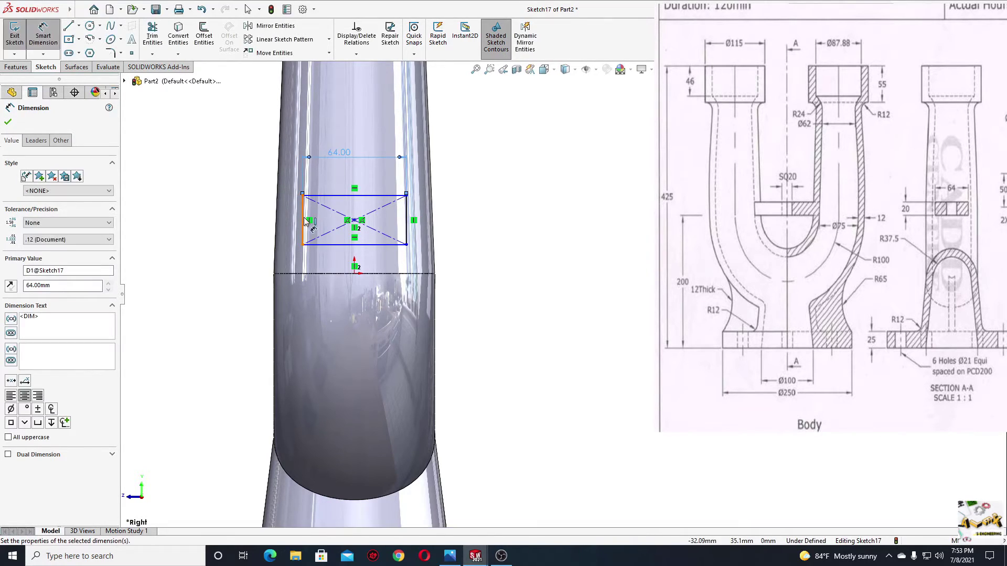
click(302, 220)
click(236, 228)
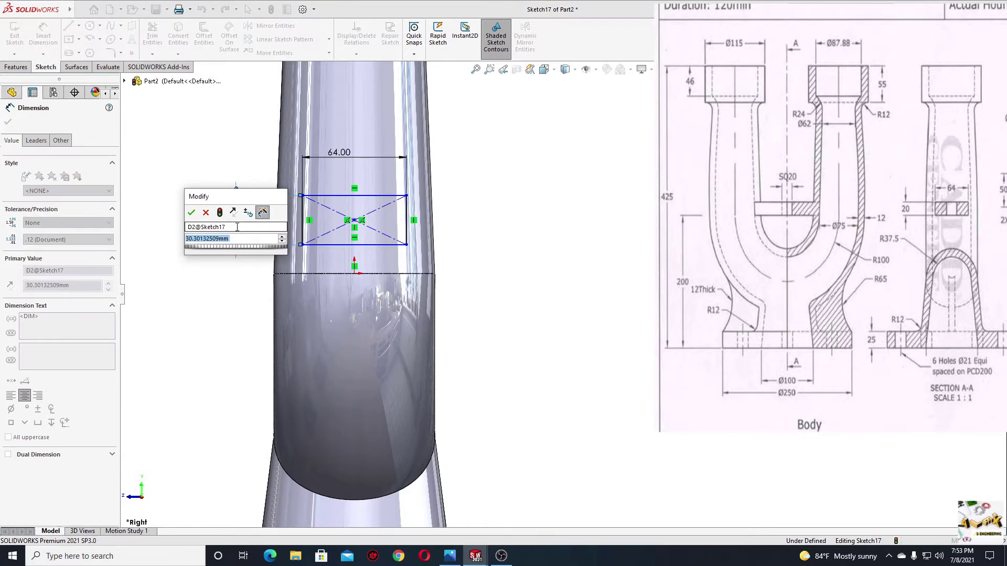
text(20)
key(Return)
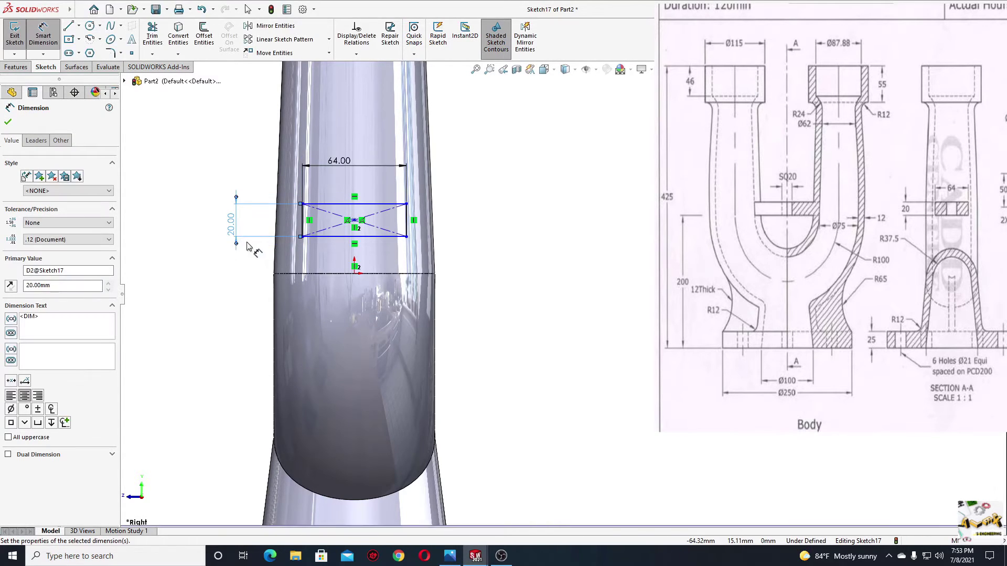
Step: Make the rectangle's lower edge coincident with the origin
ctrl+middle_drag(227, 280, 212, 279)
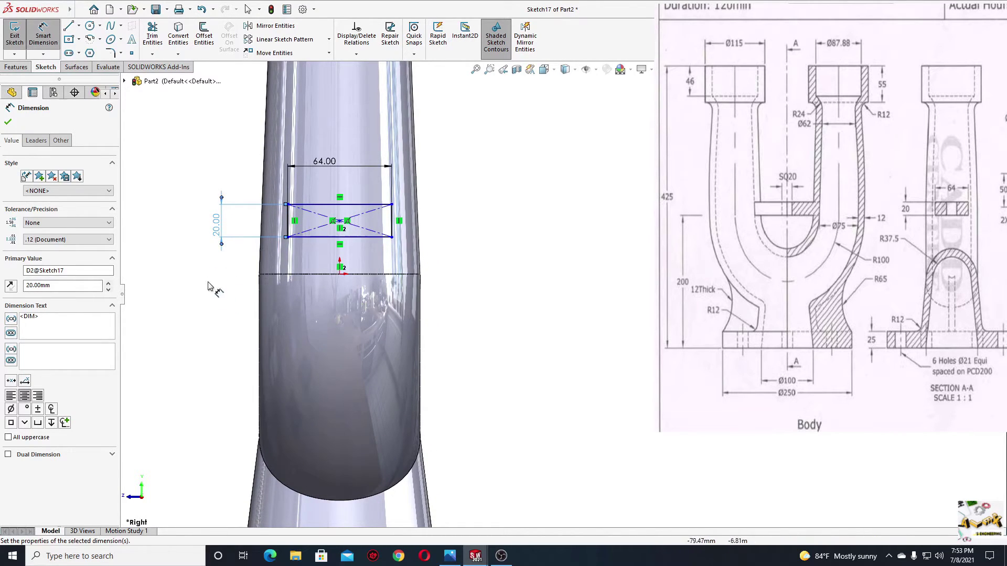
right_click(208, 287)
click(260, 287)
click(325, 237)
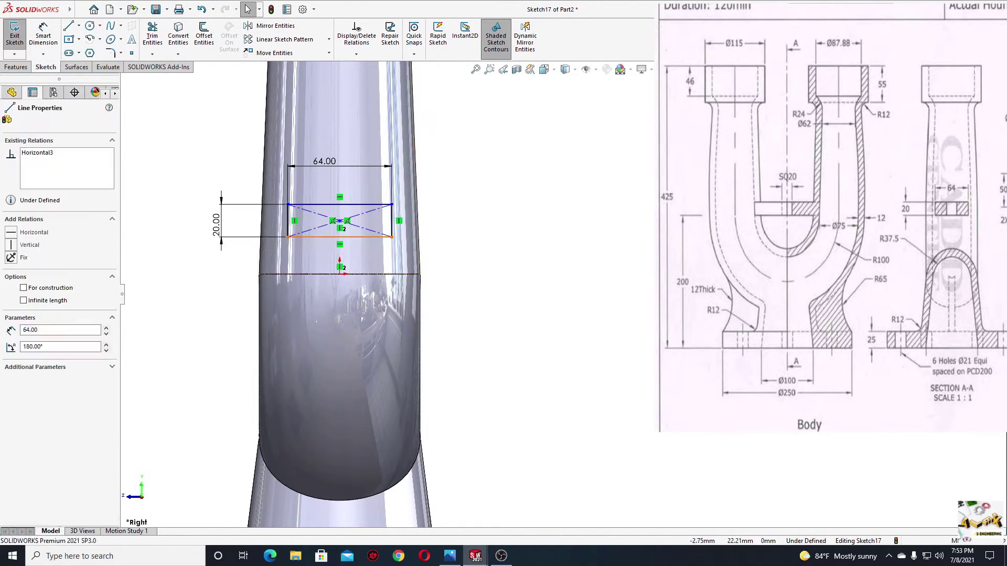
ctrl+click(340, 274)
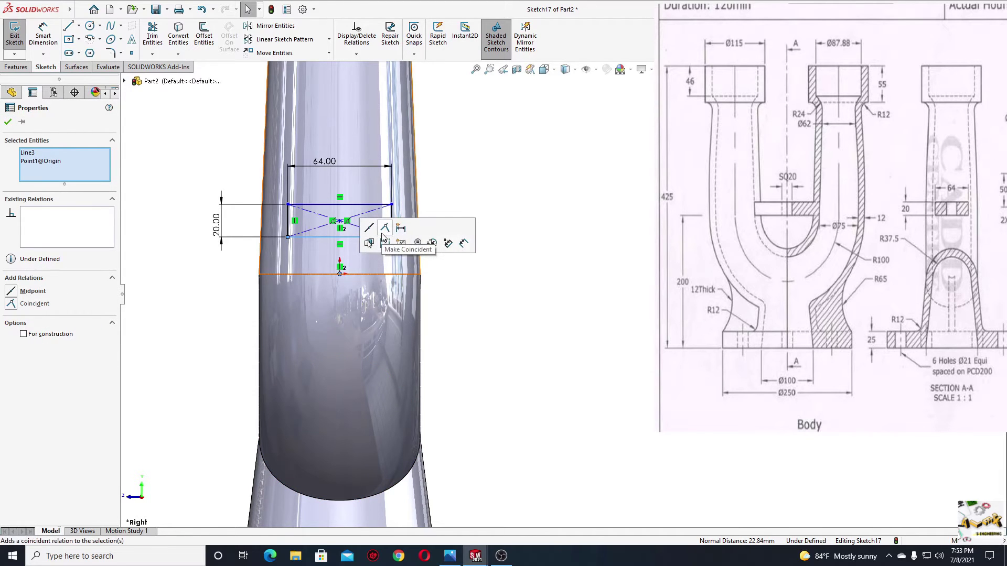
click(385, 234)
click(192, 192)
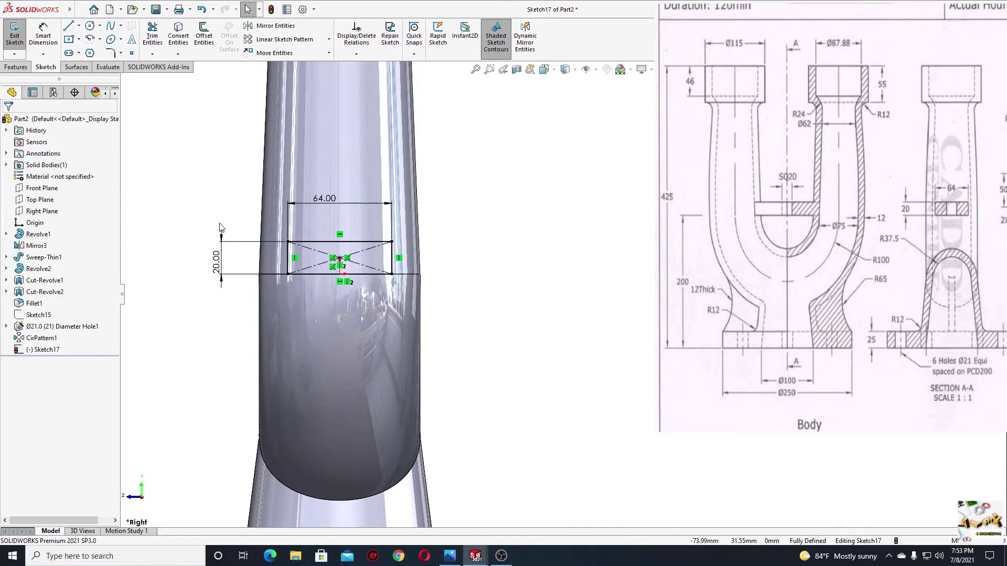
Step: Extrude the rectangle in both directions with Up To Next, merging it with the two legs as a crossbar
scroll(219, 224, up, 2)
ctrl+middle_drag(243, 231, 218, 233)
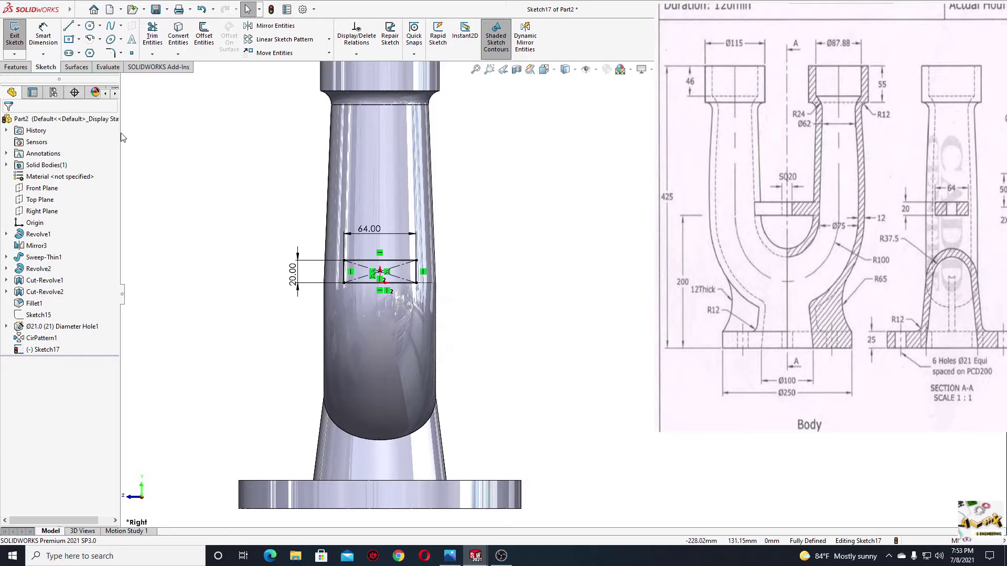
mouse_move(299, 215)
middle_down()
mouse_move(321, 219)
mouse_move(369, 301)
mouse_move(348, 265)
mouse_move(361, 273)
middle_up()
key(f)
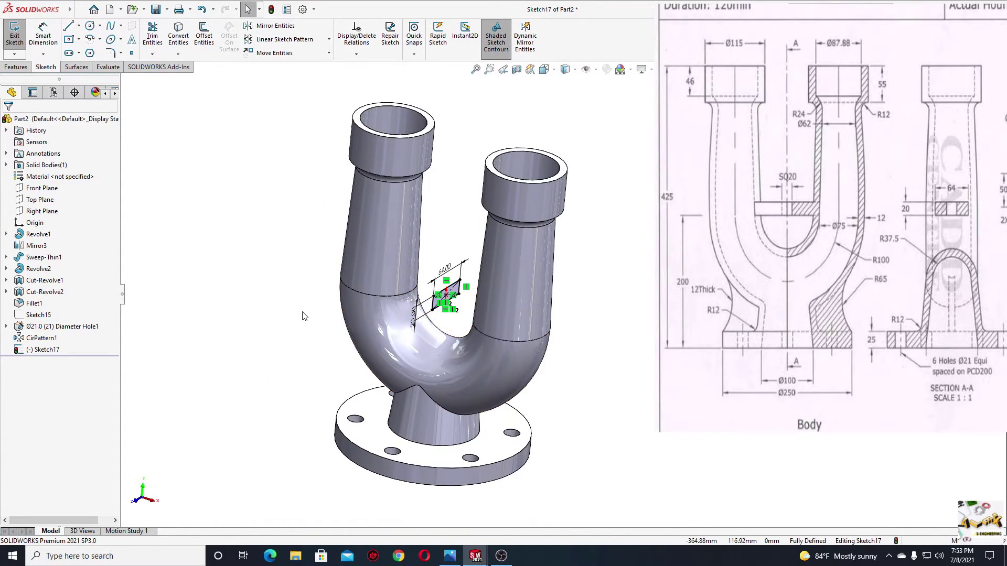
click(16, 68)
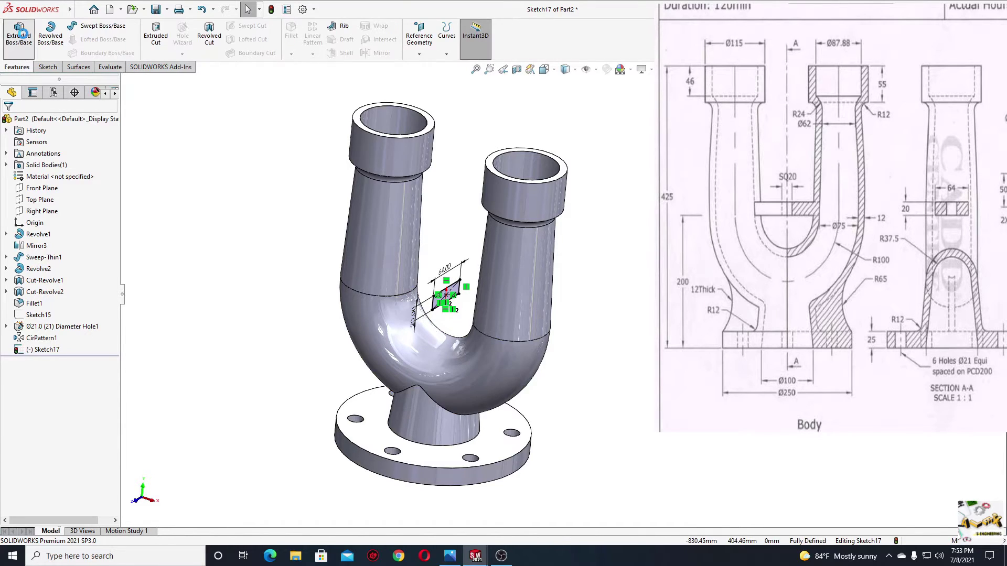
click(19, 36)
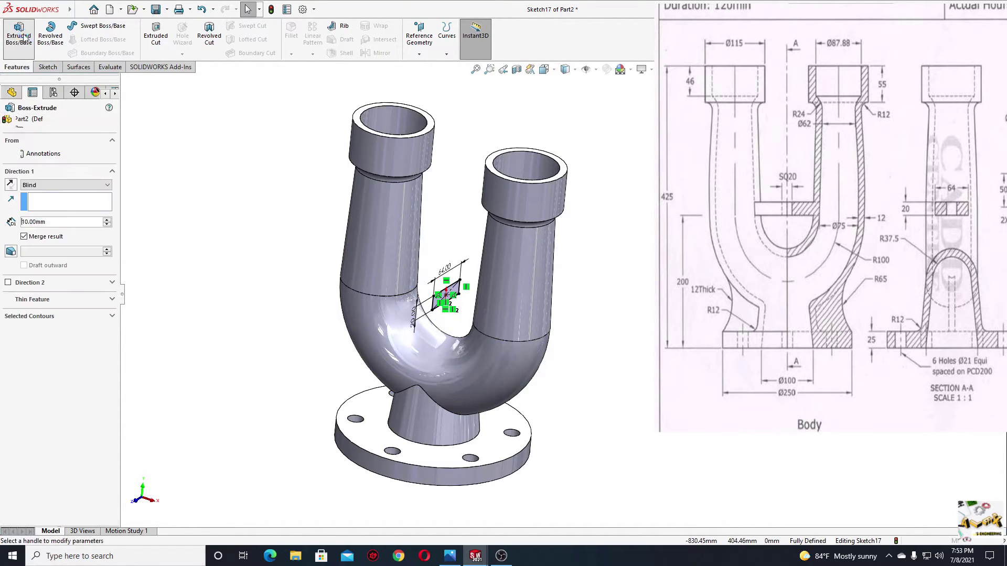
click(47, 186)
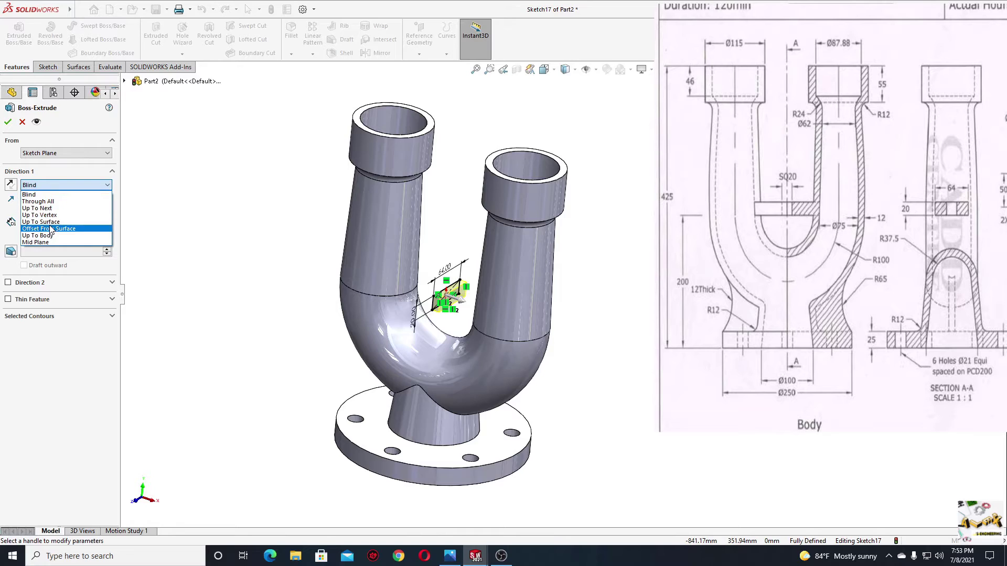
click(56, 211)
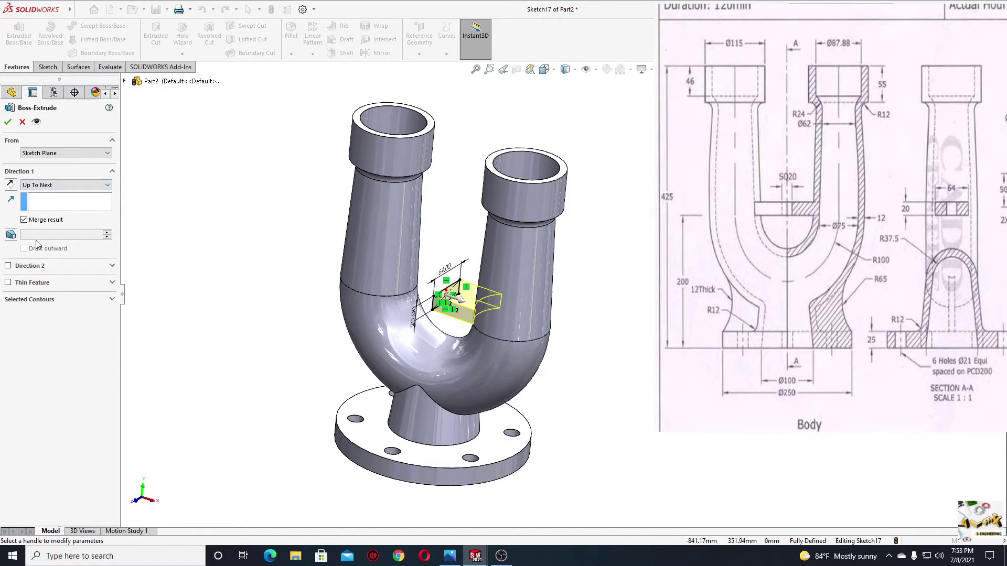
click(7, 266)
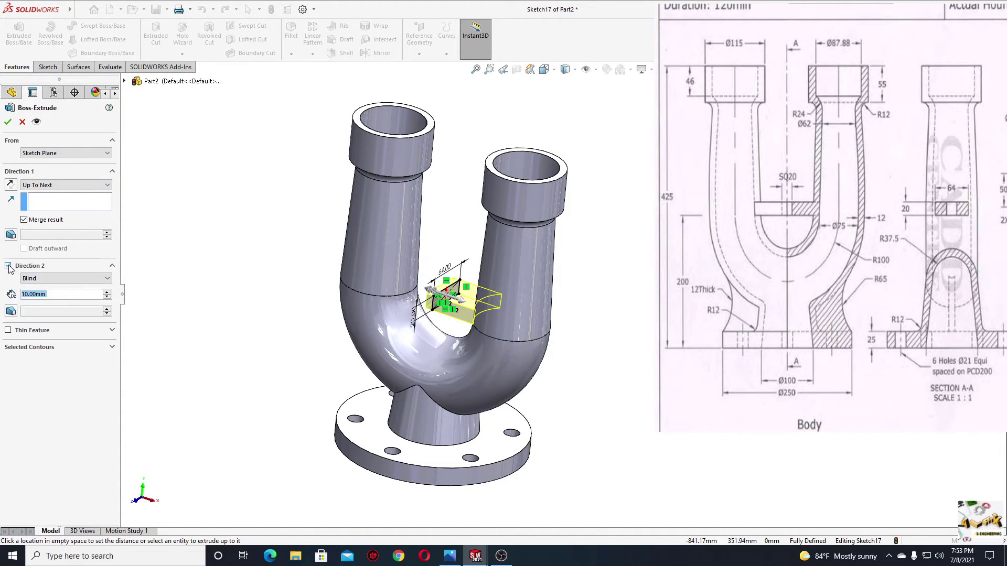
click(57, 281)
click(58, 304)
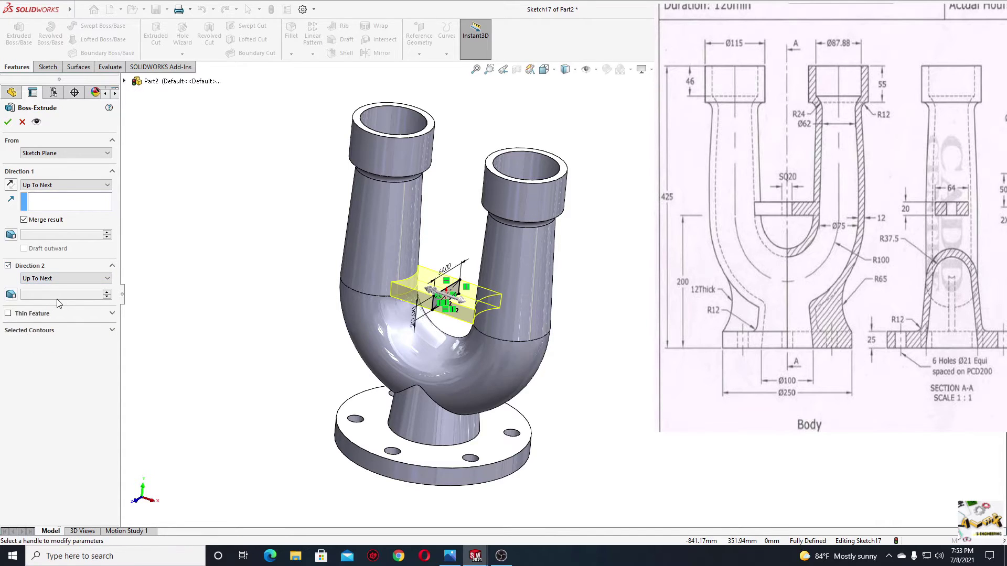
click(8, 122)
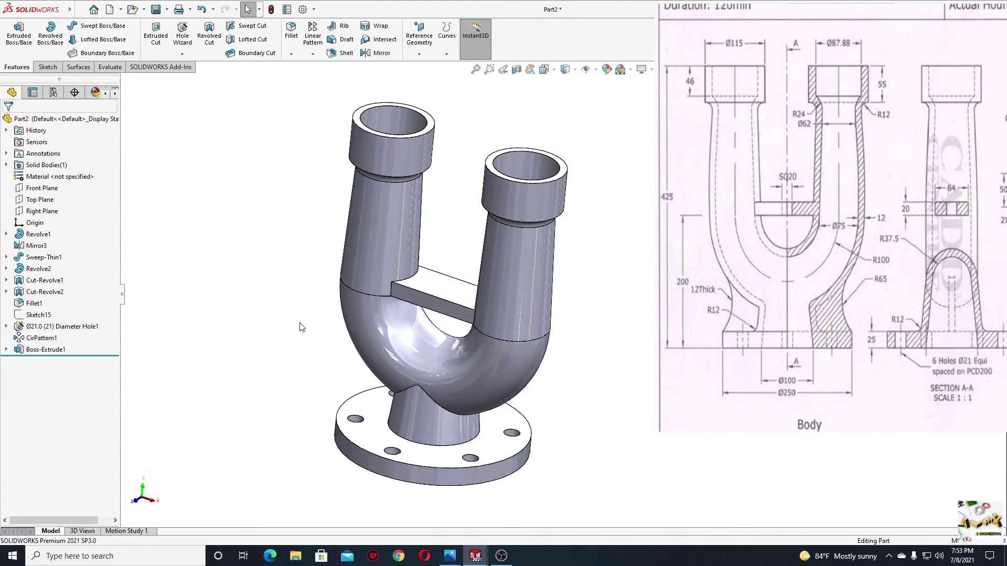
Step: Start a sketch on the crossbar's top face and draw a center rectangle about 26 by 27 mm, centred on the origin
middle_drag(299, 325, 442, 298)
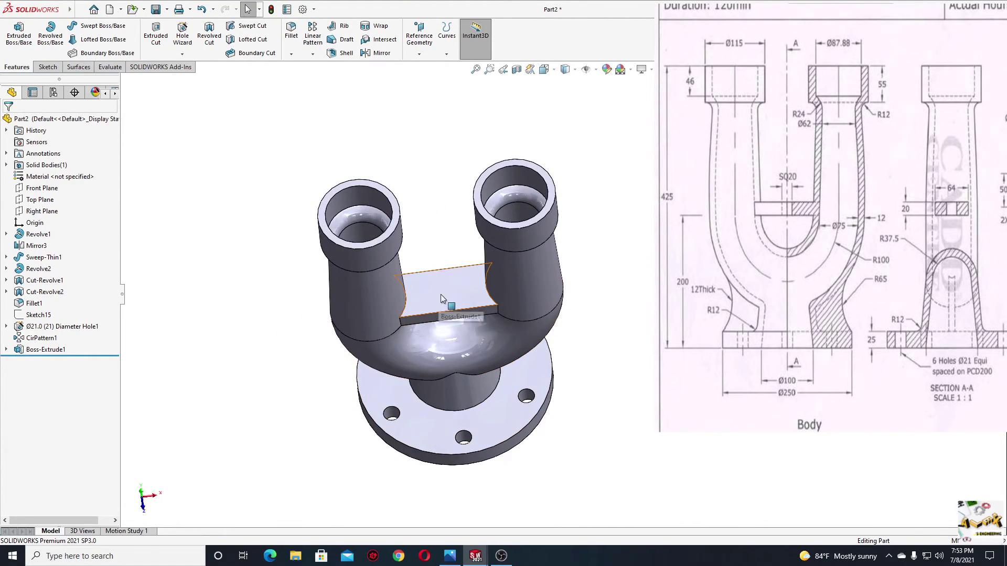
click(441, 294)
click(486, 264)
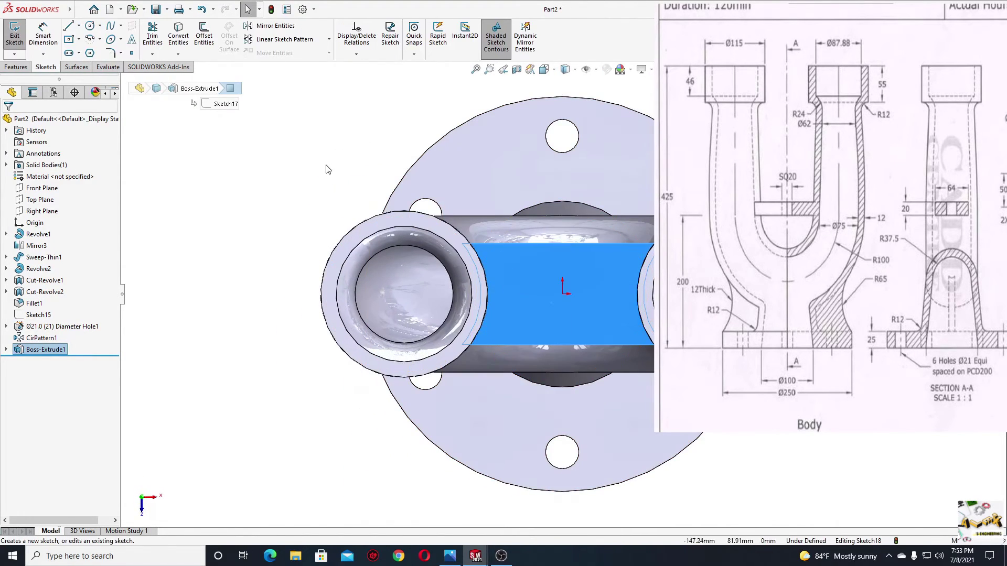
click(326, 169)
scroll(642, 257, down, 2)
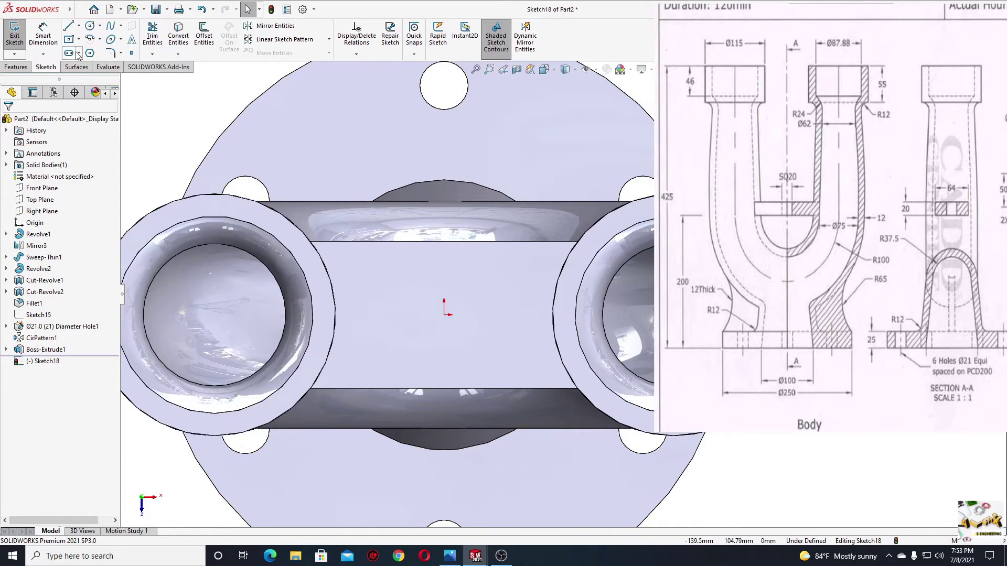
click(69, 39)
click(444, 314)
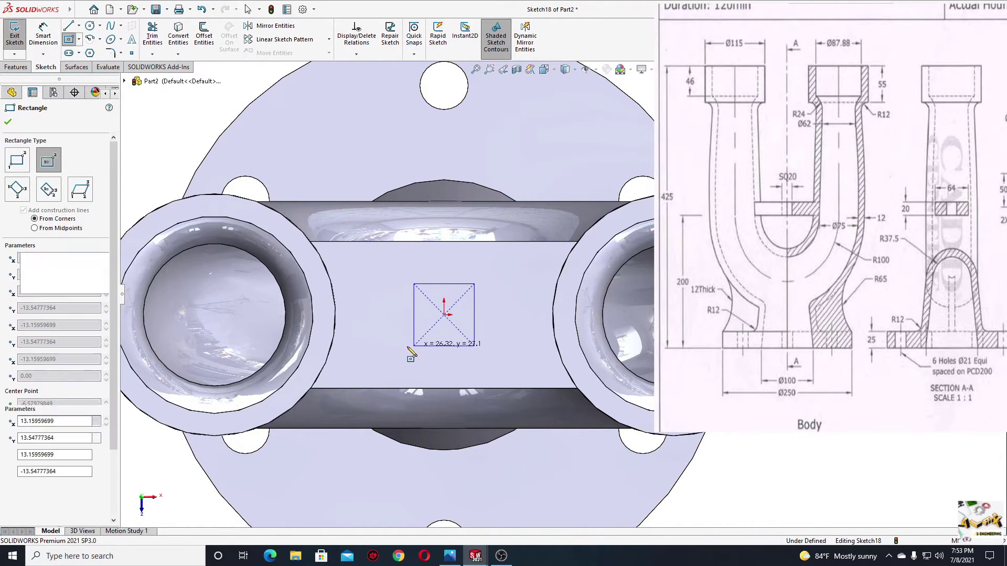
click(414, 346)
key(Escape)
Step: Make two adjacent sides of the rectangle equal and dimension its width at 20 mm
click(433, 284)
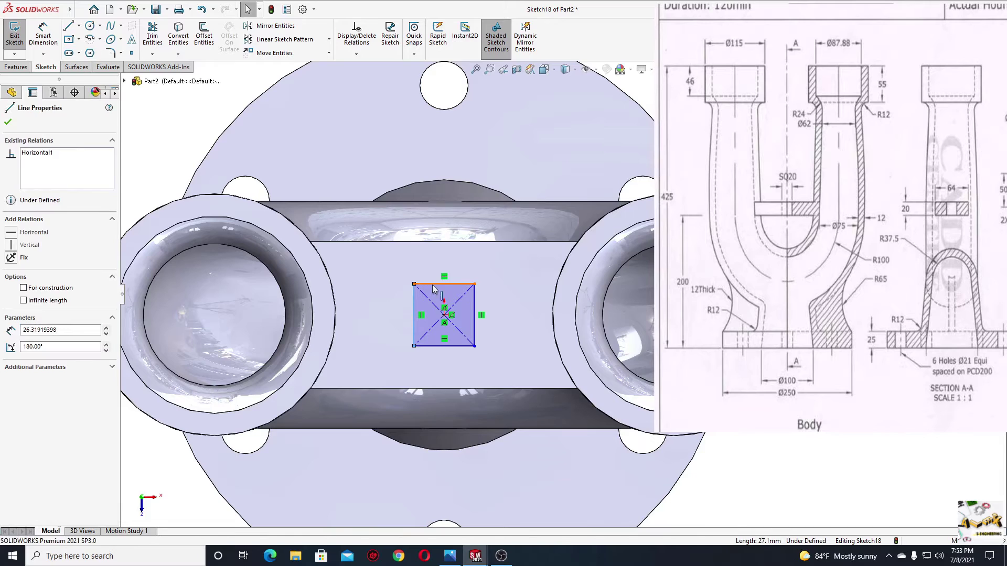
ctrl+click(414, 314)
click(546, 244)
key(Escape)
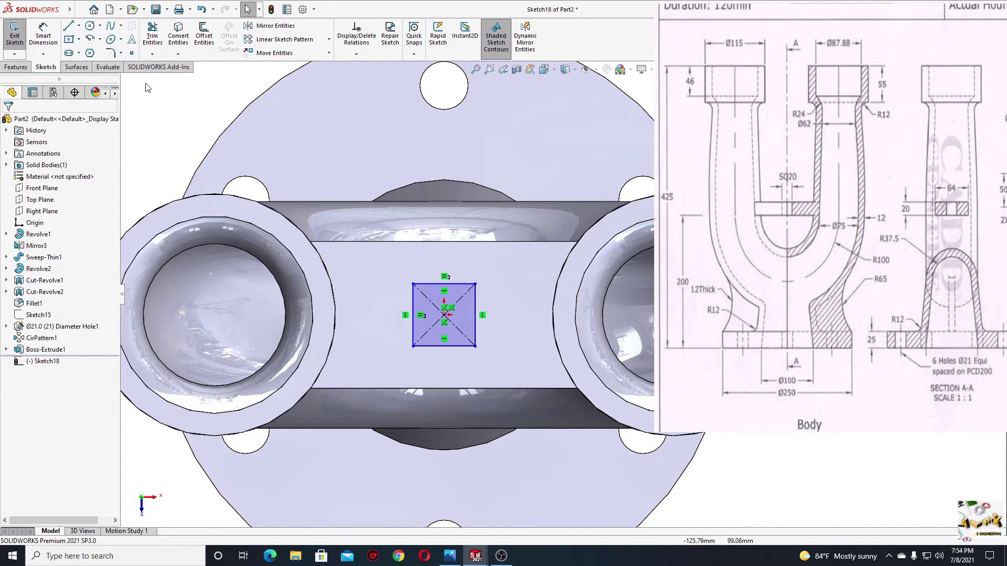
click(46, 33)
click(439, 284)
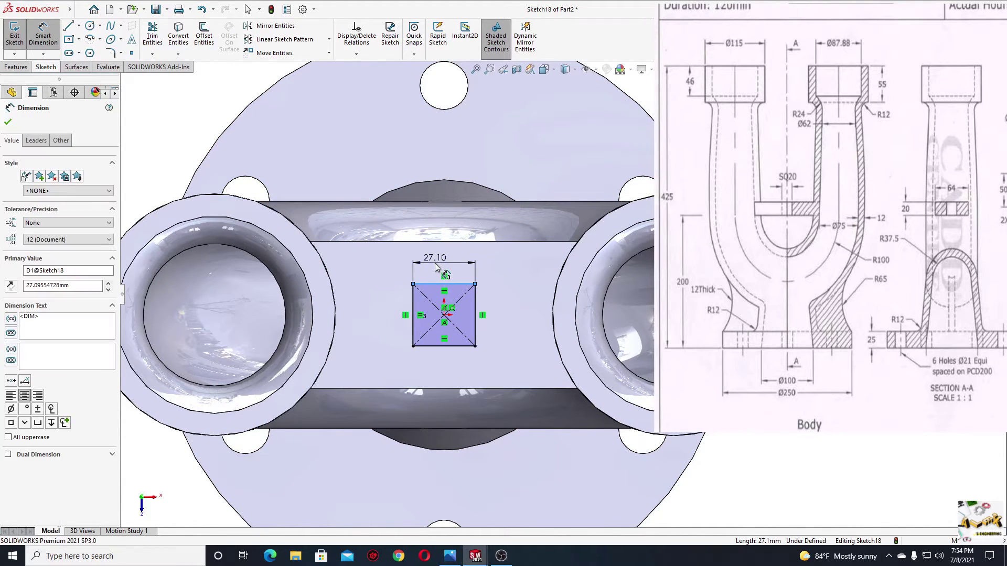
click(436, 268)
text(20)
key(Return)
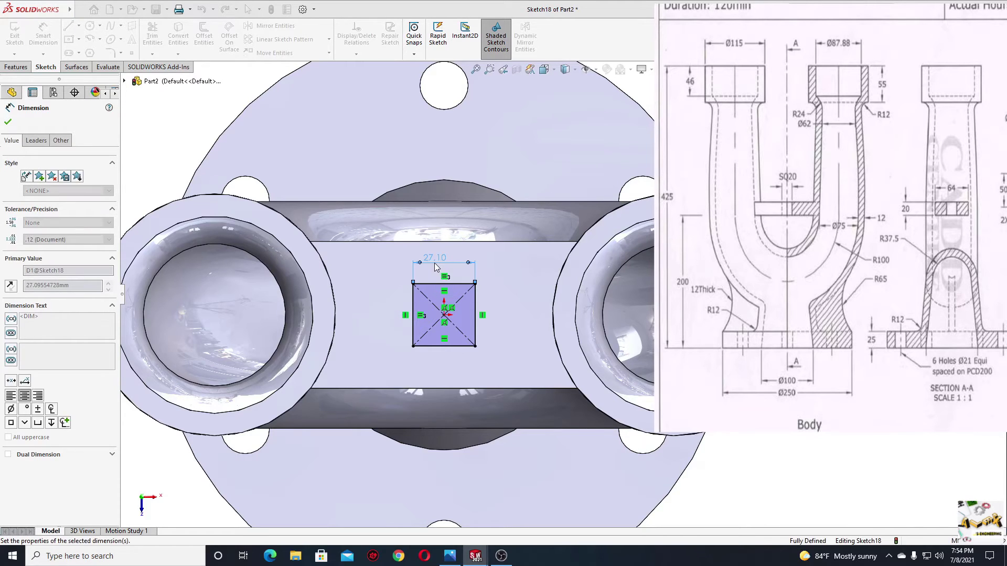
click(8, 124)
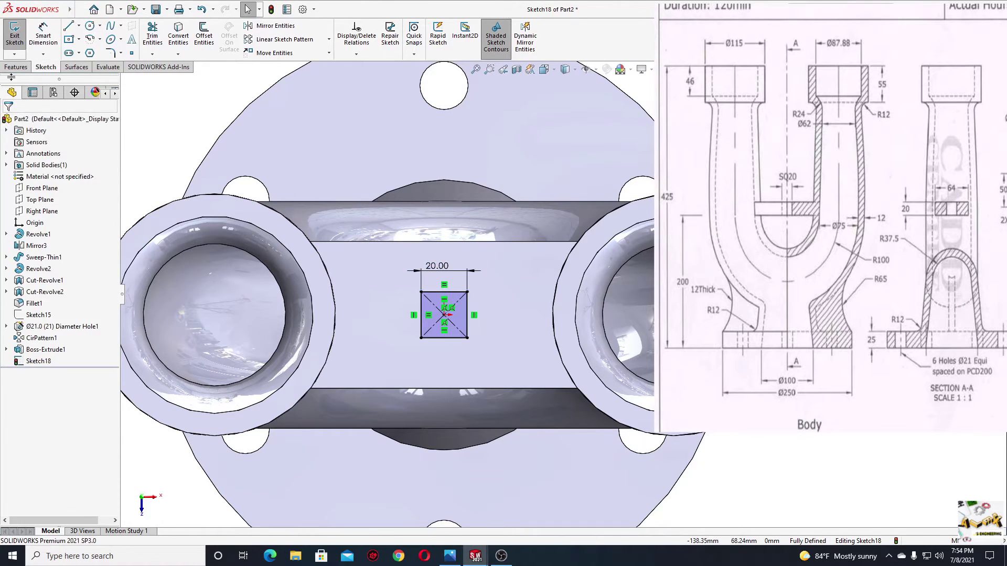
Step: Cut the 20 mm square through the crossbar with an Extruded Cut set to Up To Next
click(16, 67)
click(156, 33)
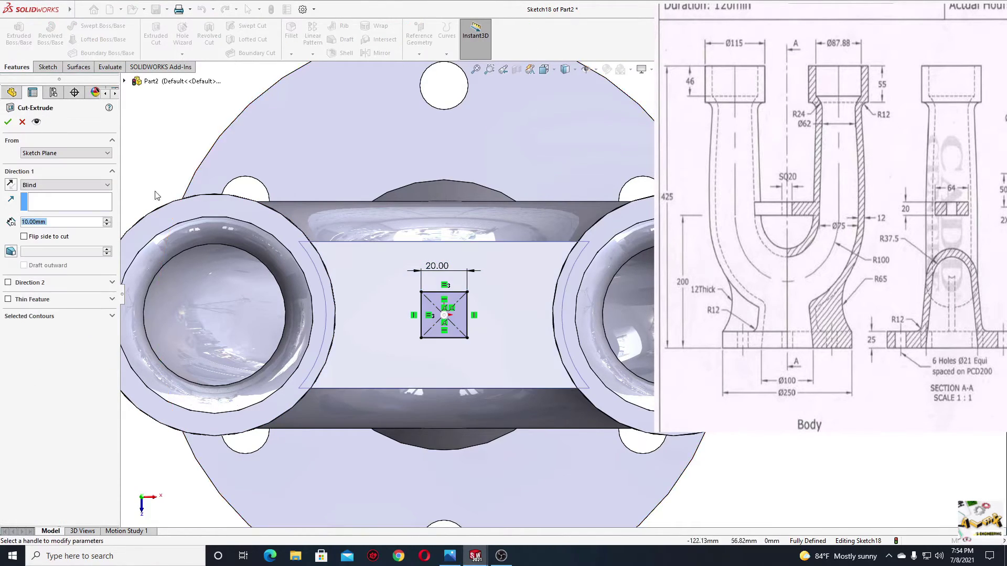
click(46, 188)
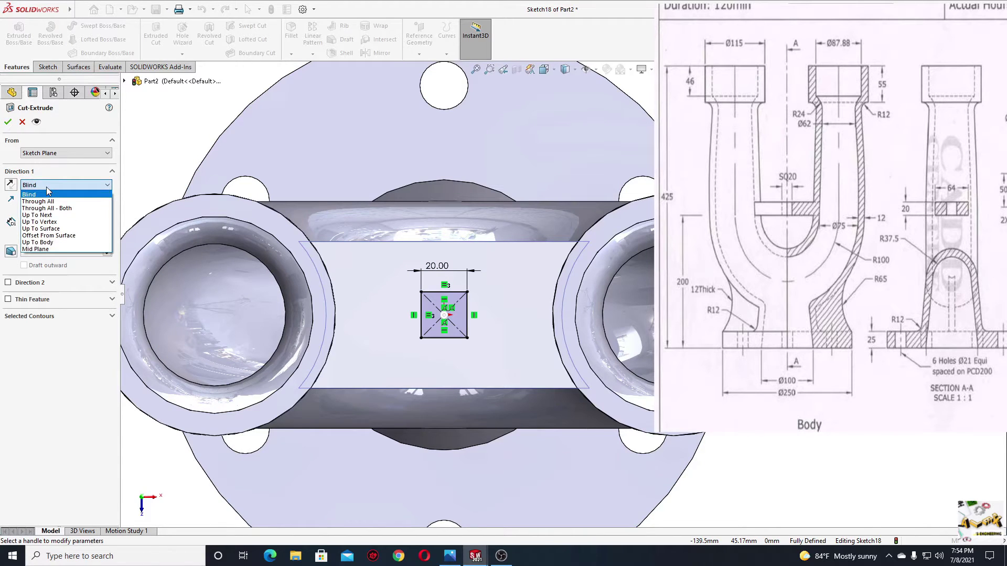
click(39, 215)
click(7, 124)
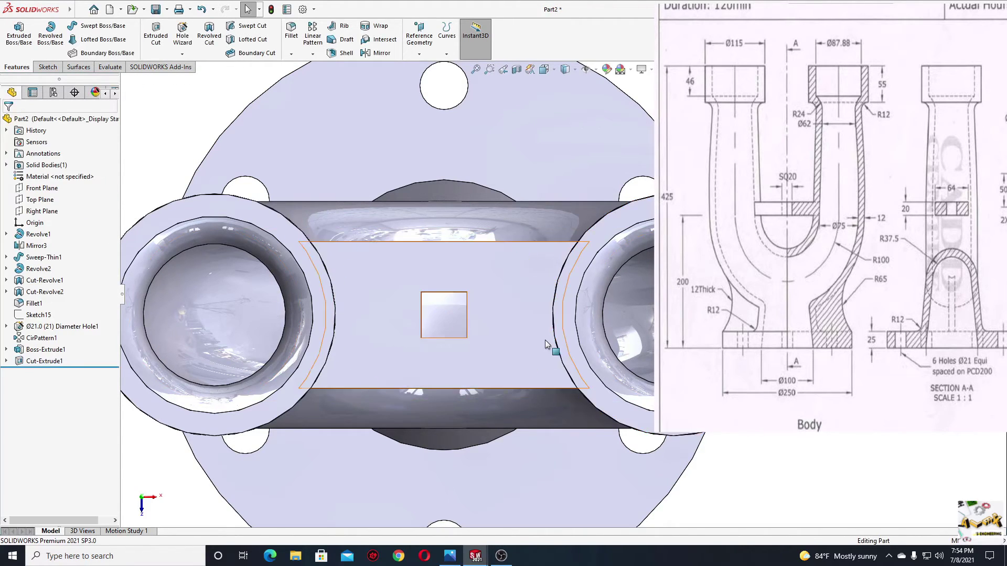
Step: Start a sketch on the Front Plane and draw an inward-bowing three-point arc from the U-bend's right outer edge to the flange's top edge near its rim
key(ctrl+1)
middle_drag(546, 349, 513, 279)
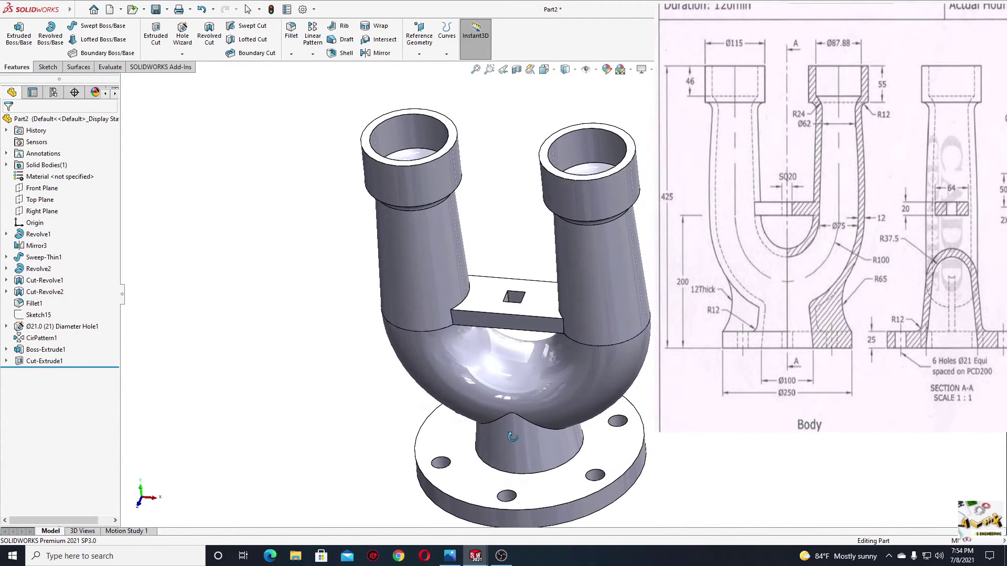
scroll(419, 386, down, 3)
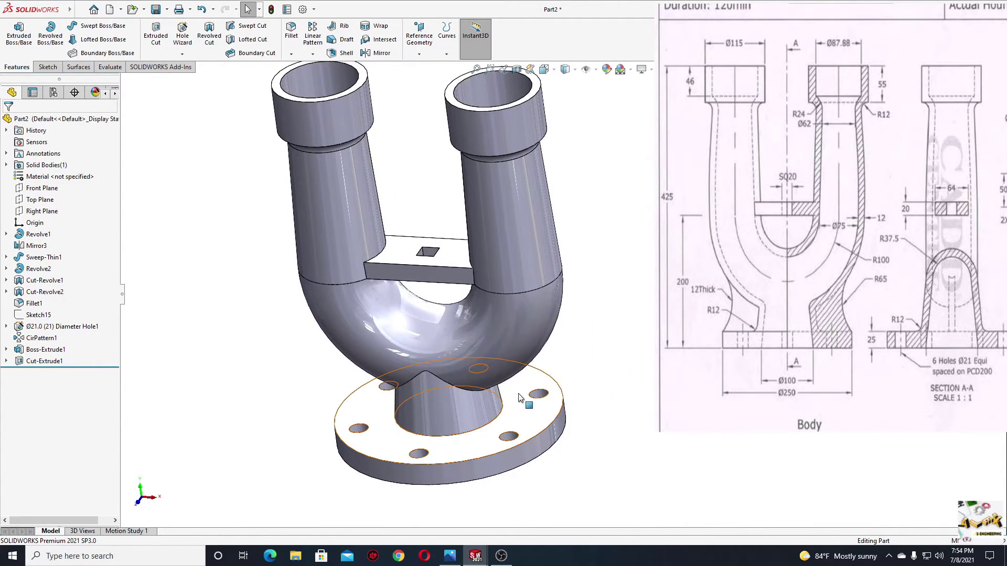
scroll(419, 380, down, 3)
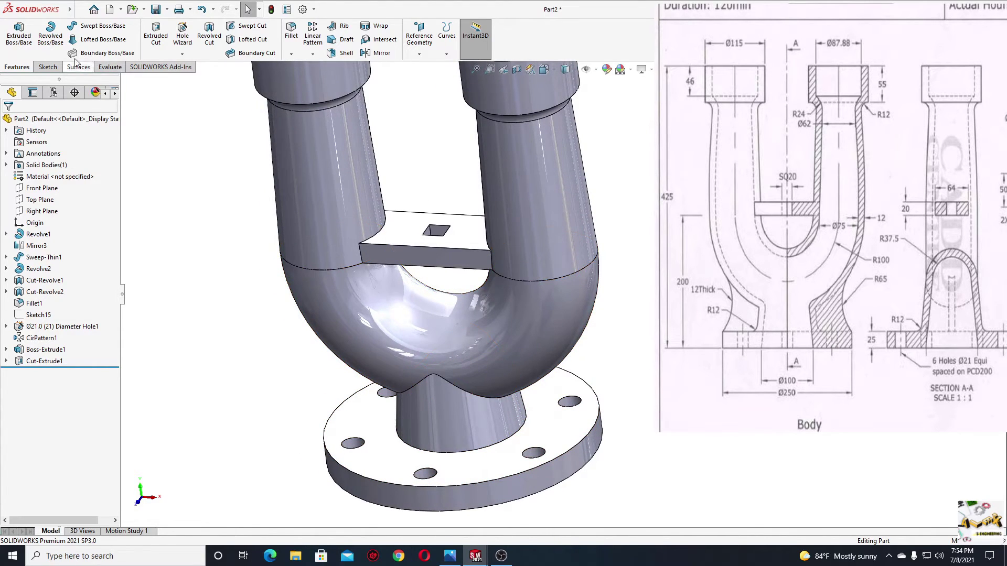
click(42, 187)
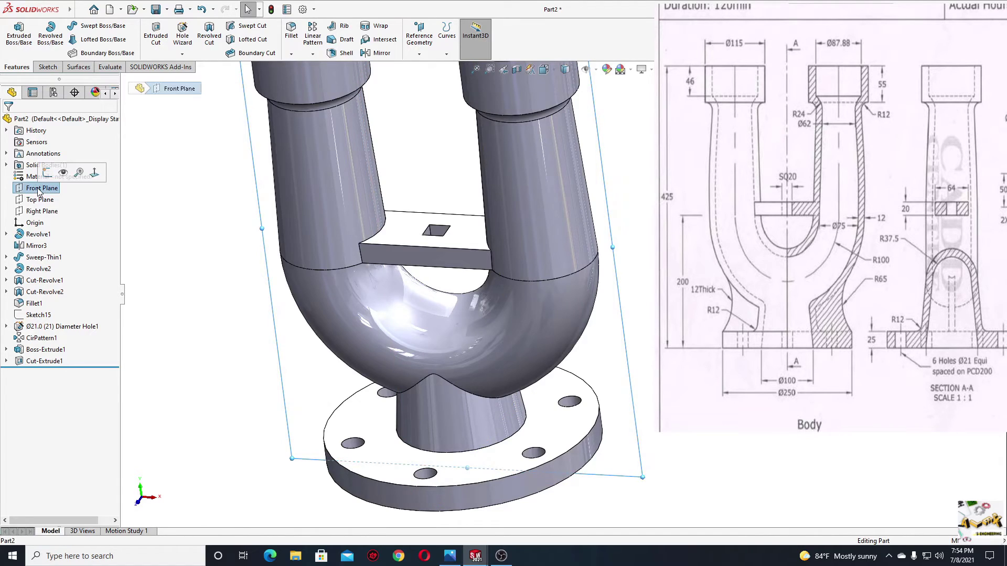
click(79, 174)
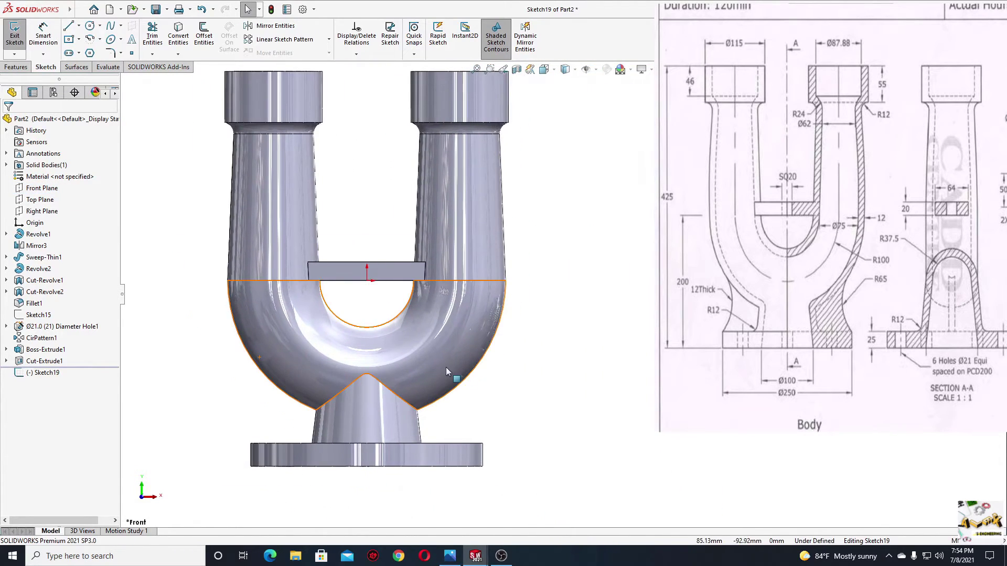
scroll(445, 367, down, 5)
ctrl+middle_drag(487, 335, 493, 370)
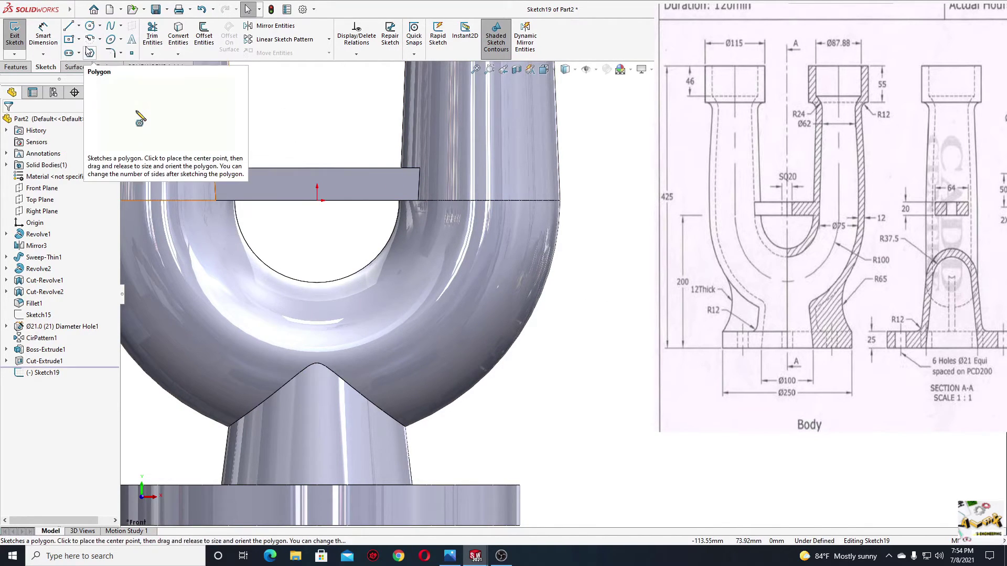
click(99, 39)
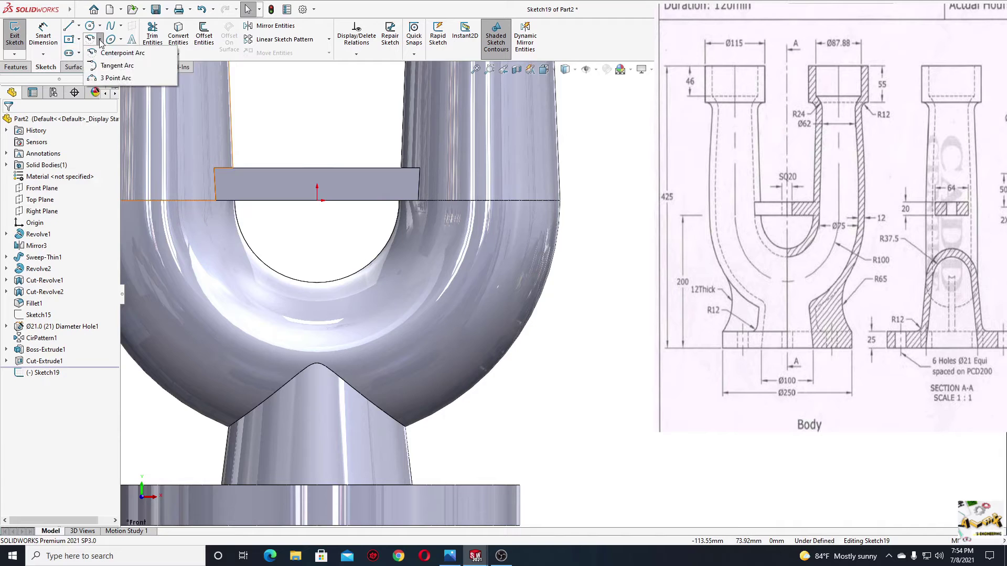
click(116, 78)
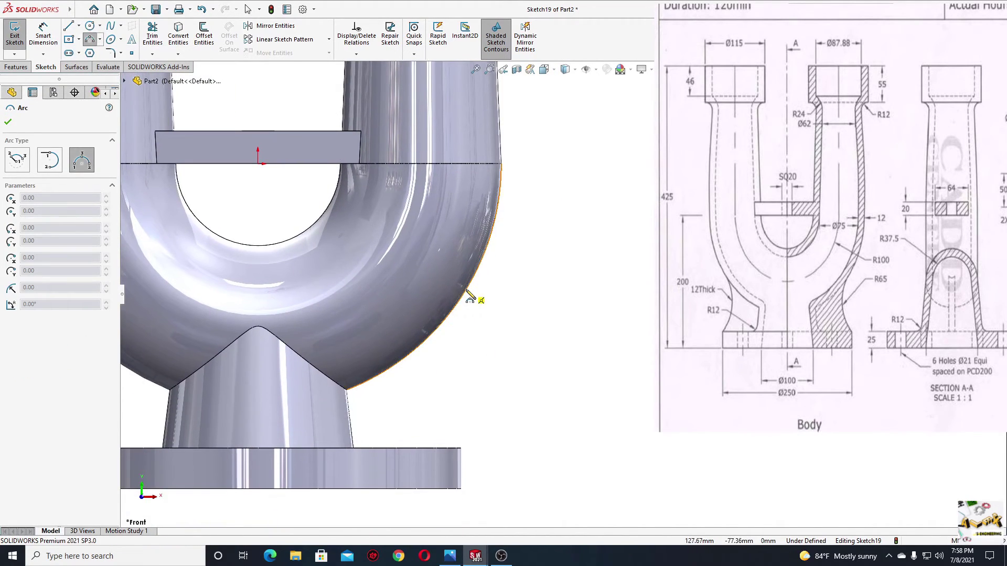
click(465, 288)
click(453, 448)
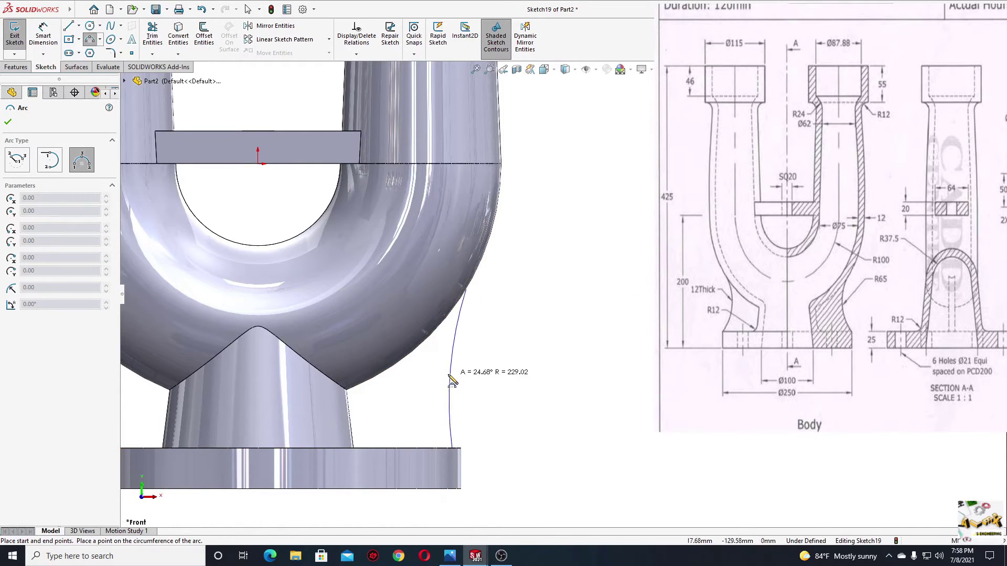
click(434, 383)
right_click(479, 360)
click(498, 371)
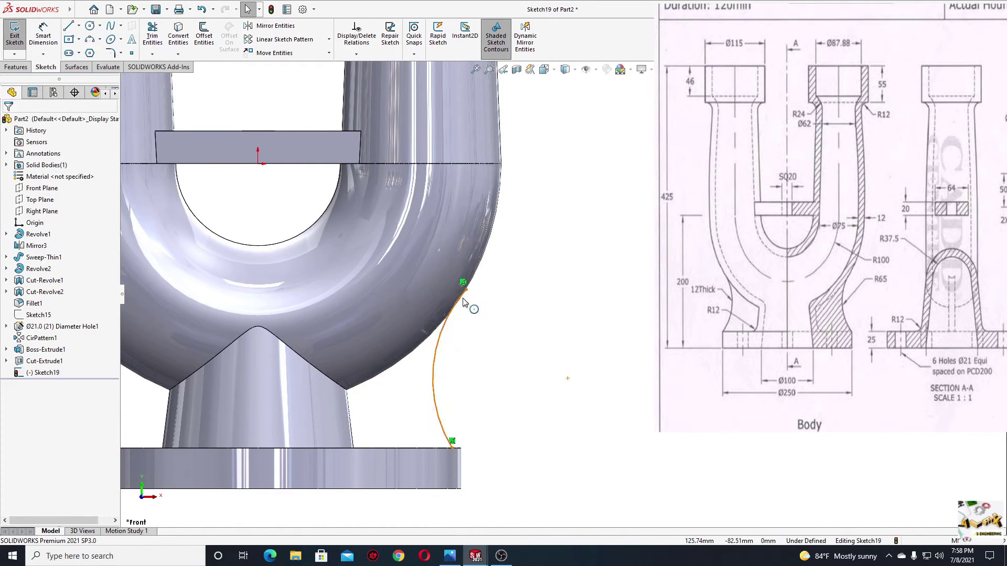
Step: Make the sketched arc tangent to the outer silhouette edge of the U-bend
click(463, 302)
ctrl+click(475, 275)
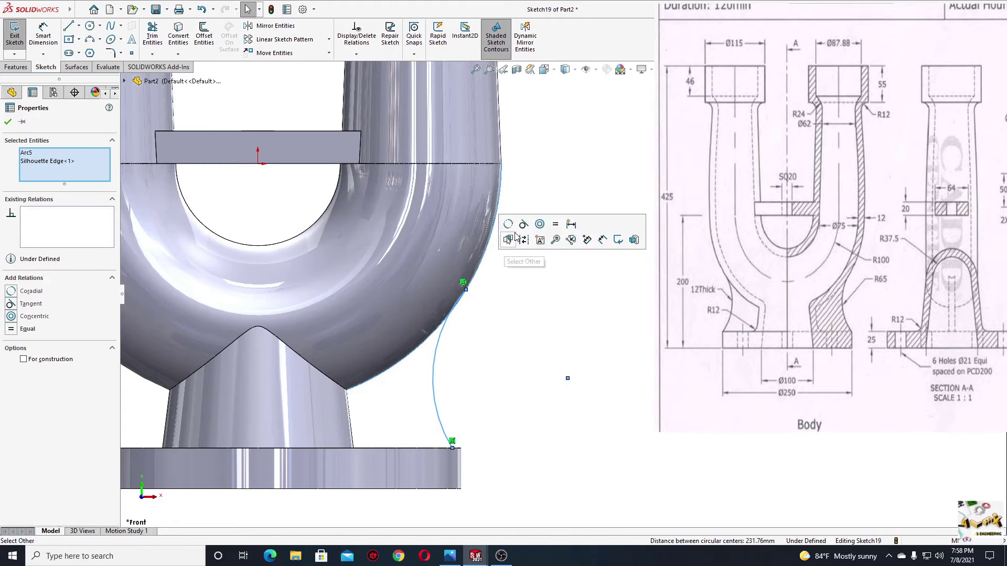
click(523, 224)
key(Escape)
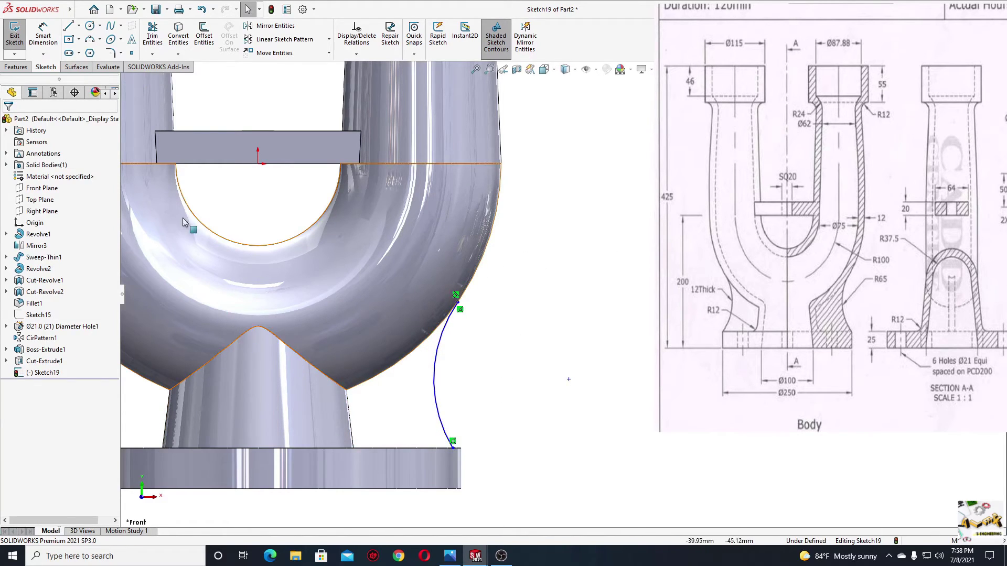
Step: Dimension the arc's radius at 65 mm
click(45, 29)
click(439, 366)
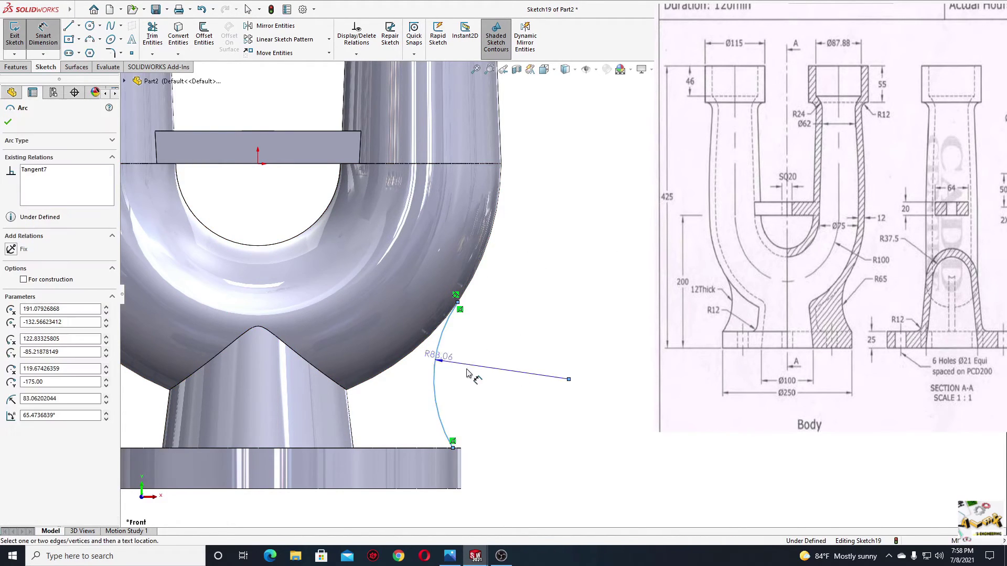
click(472, 370)
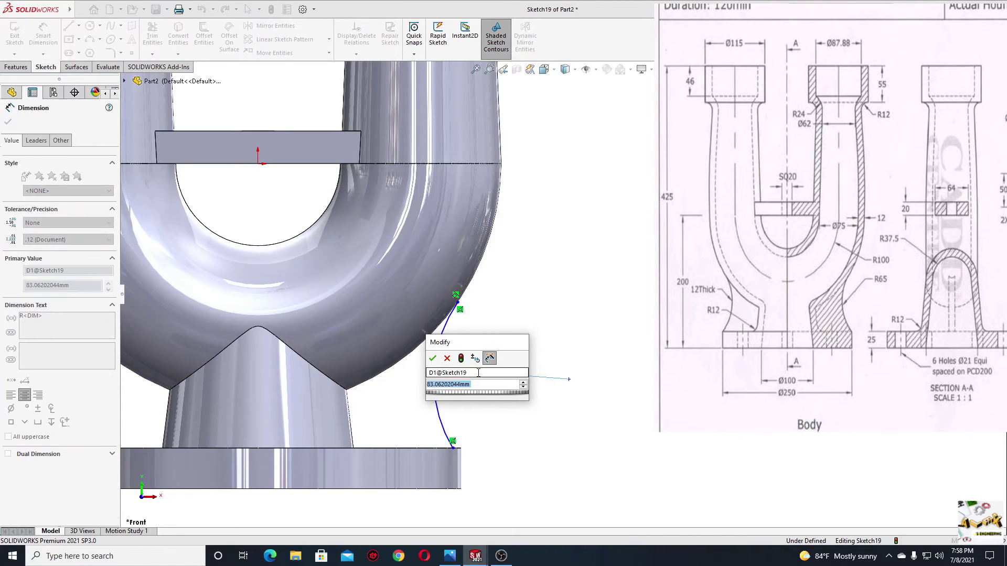
text(65)
key(Return)
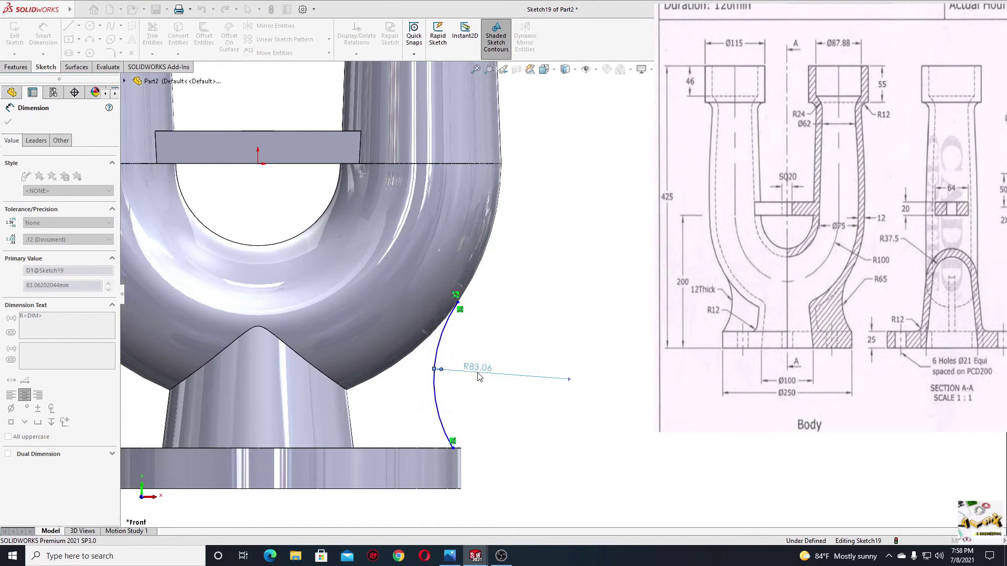
right_click(507, 299)
click(514, 327)
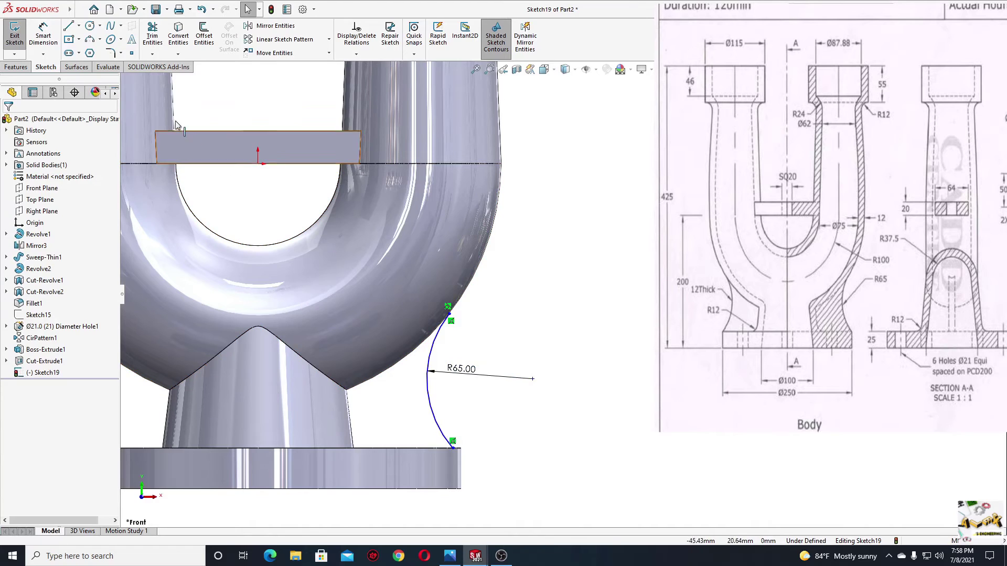
Step: Draw short vertical lines from the arc's ends, one up into the U-bend and one about 12 mm down into the flange
key(l)
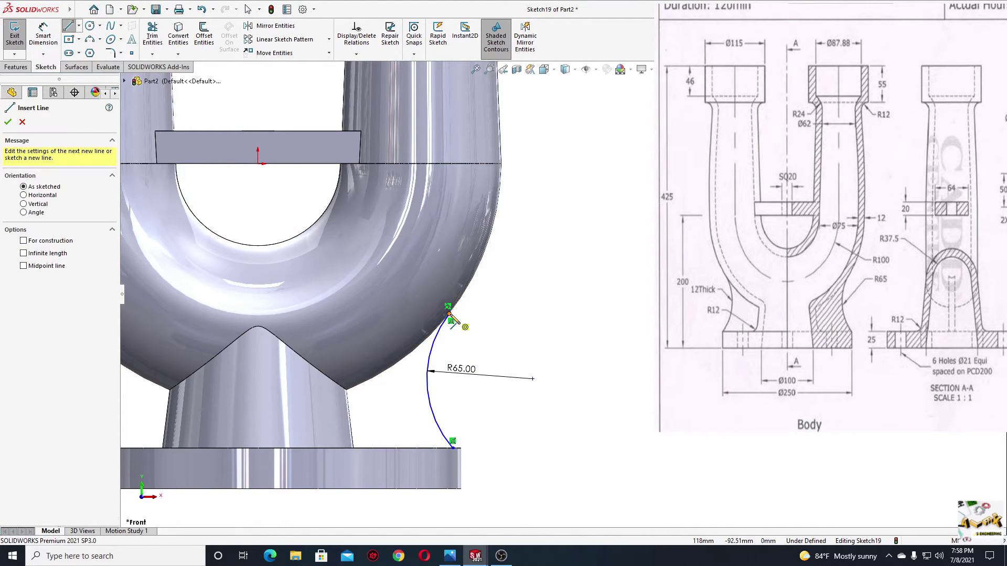
click(448, 313)
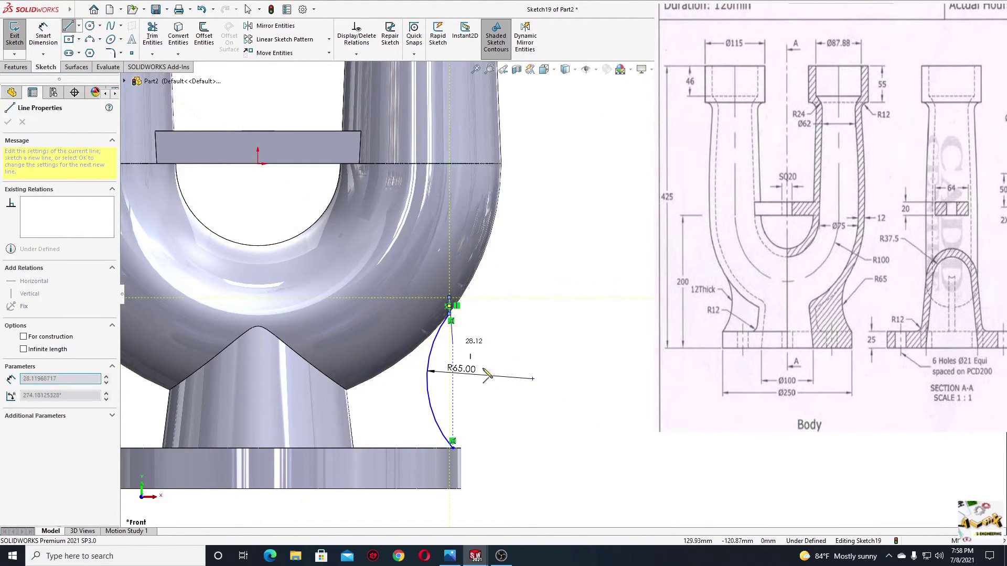
key(Escape)
click(68, 26)
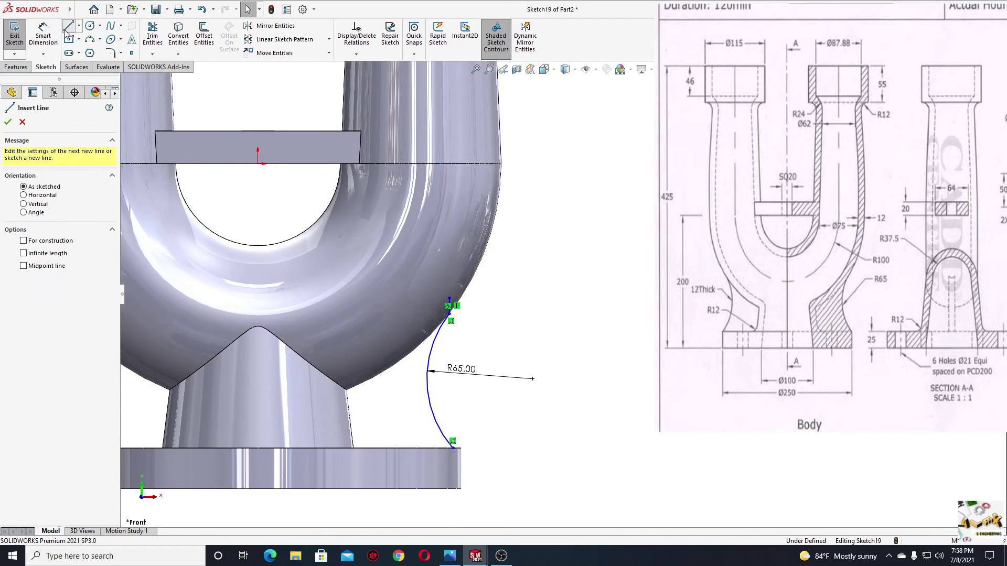
click(453, 448)
click(454, 467)
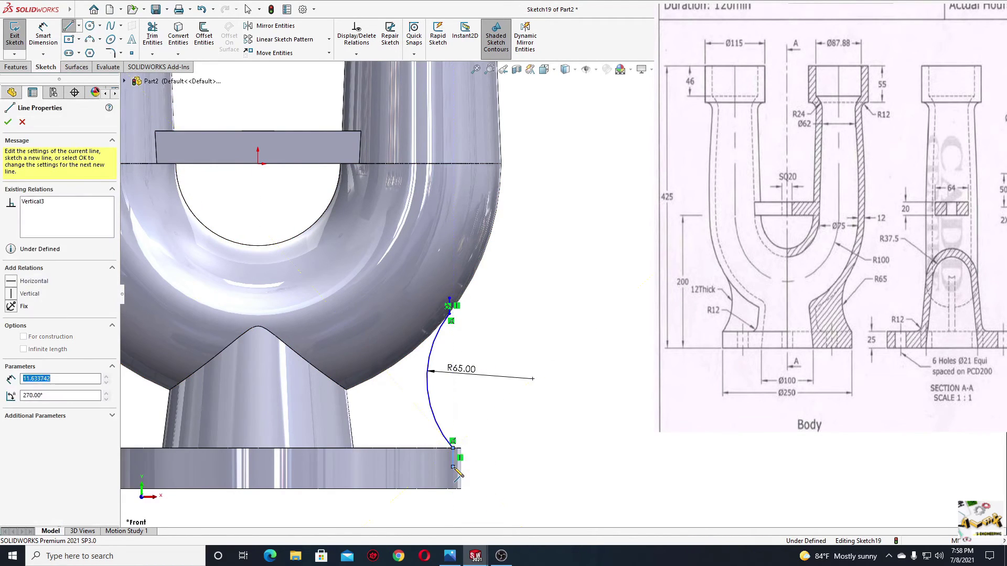
right_click(474, 469)
click(498, 469)
key(Escape)
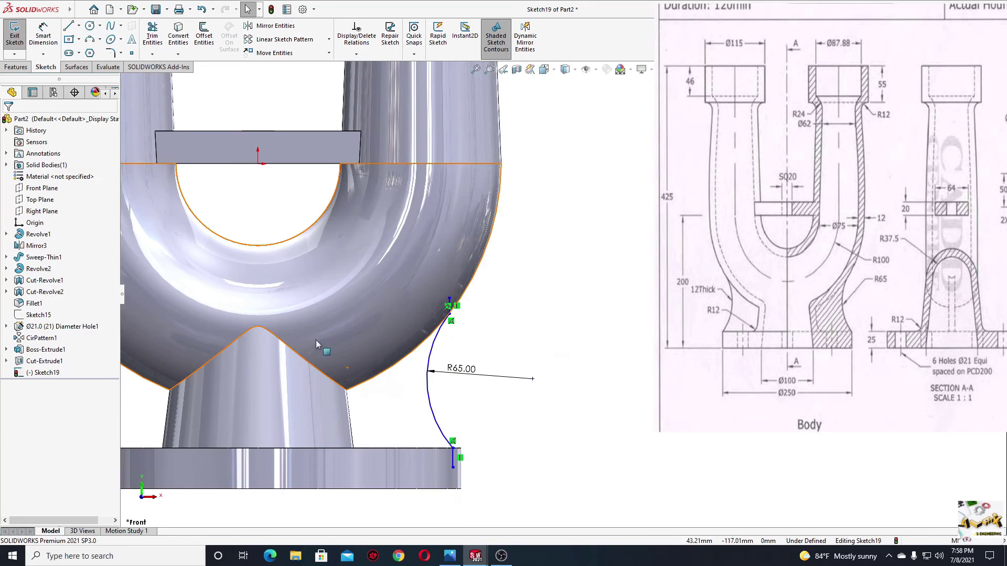
Step: Dimension the lower vertical line at 0.5 mm from the flange's outer edge
click(45, 35)
scroll(507, 420, down, 5)
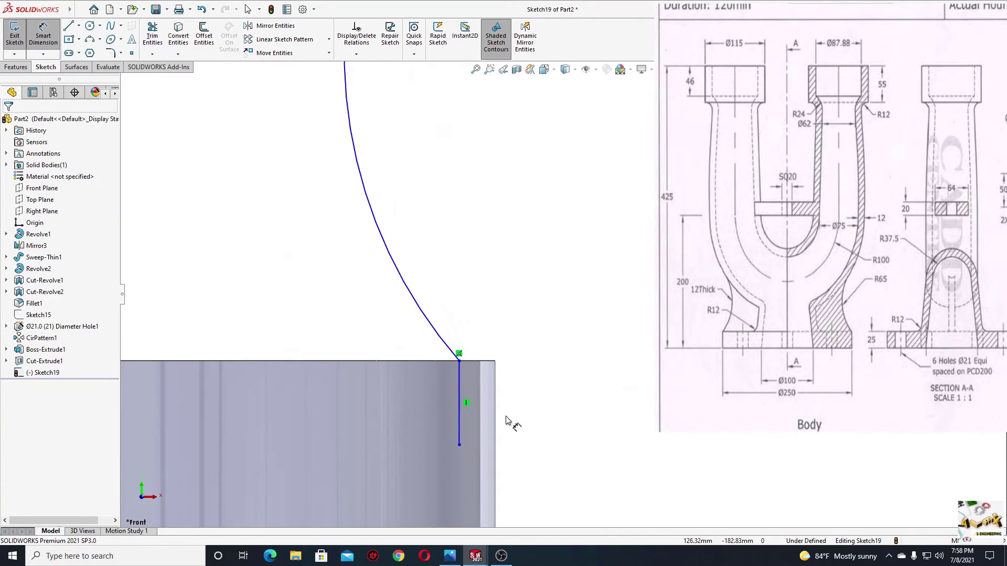
click(461, 391)
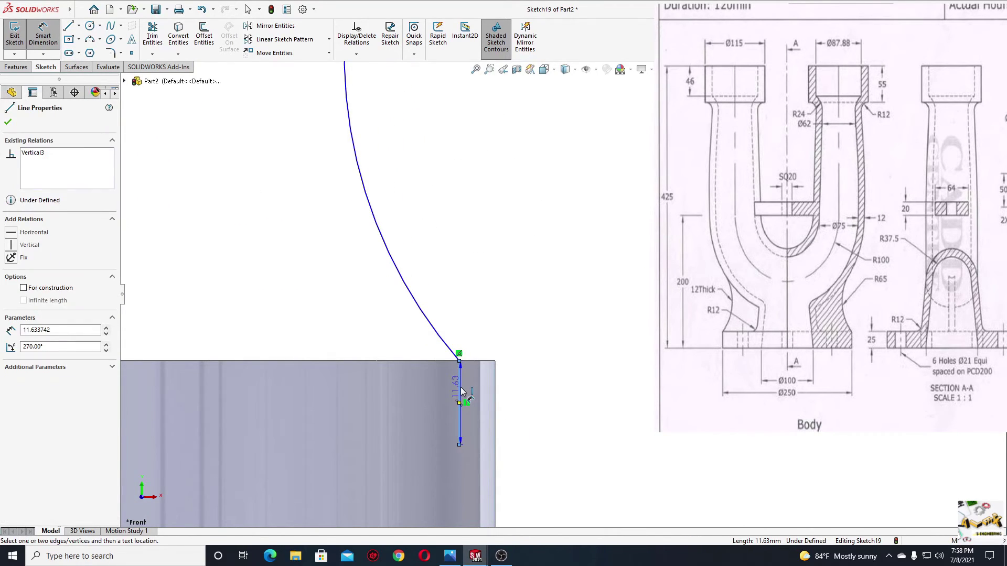
click(498, 390)
click(483, 320)
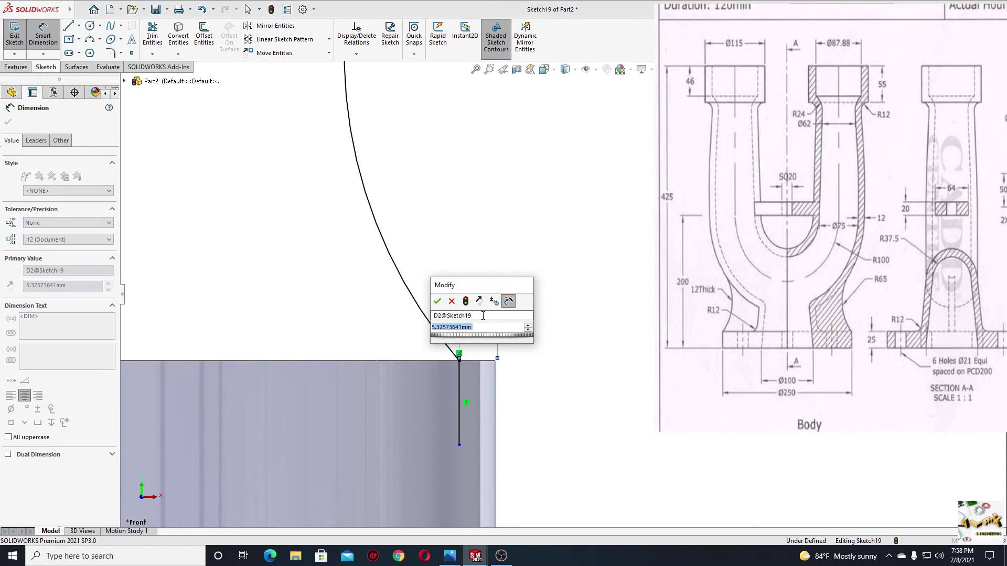
text(0)
key(Return)
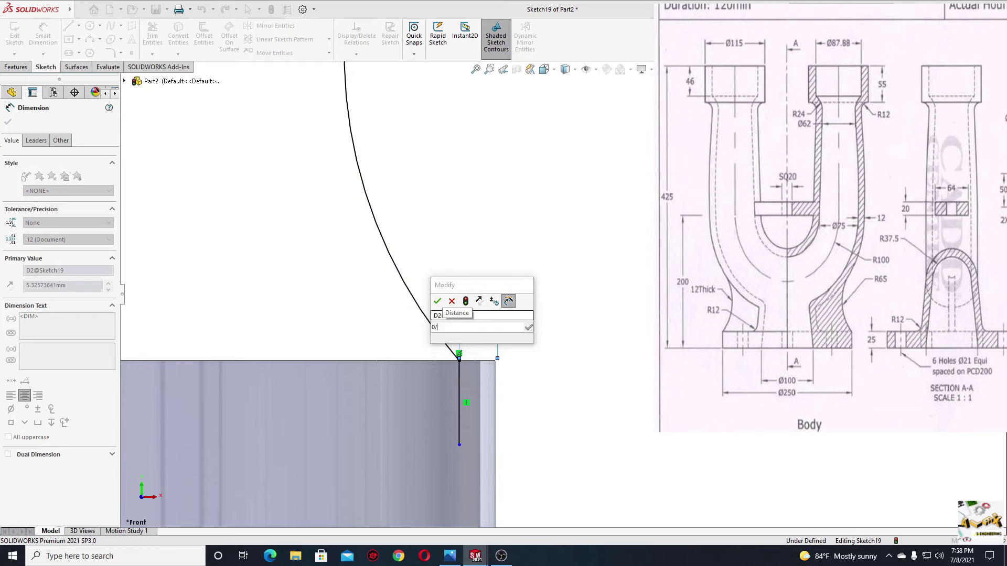
key(Escape)
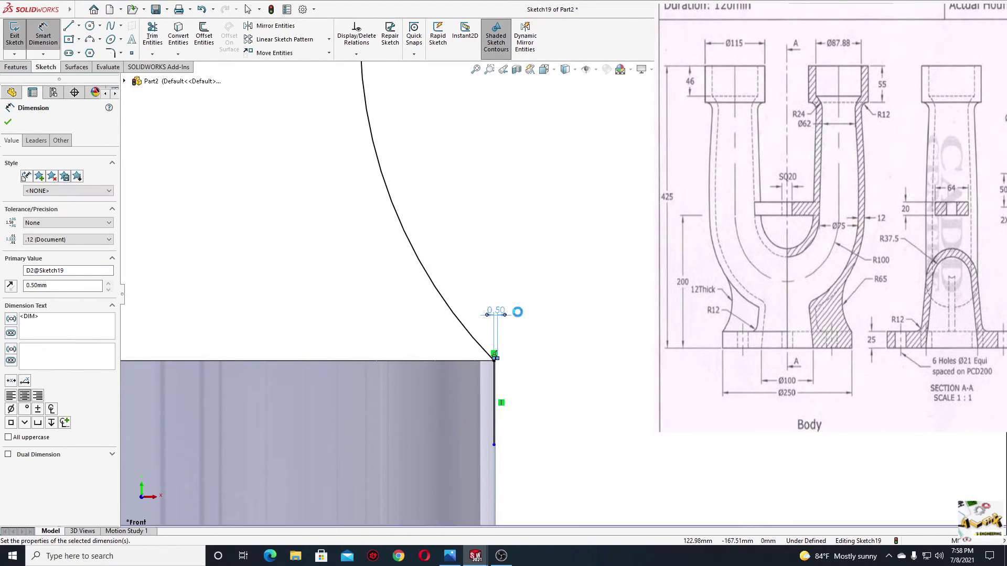
right_click(569, 322)
click(600, 357)
scroll(599, 355, up, 5)
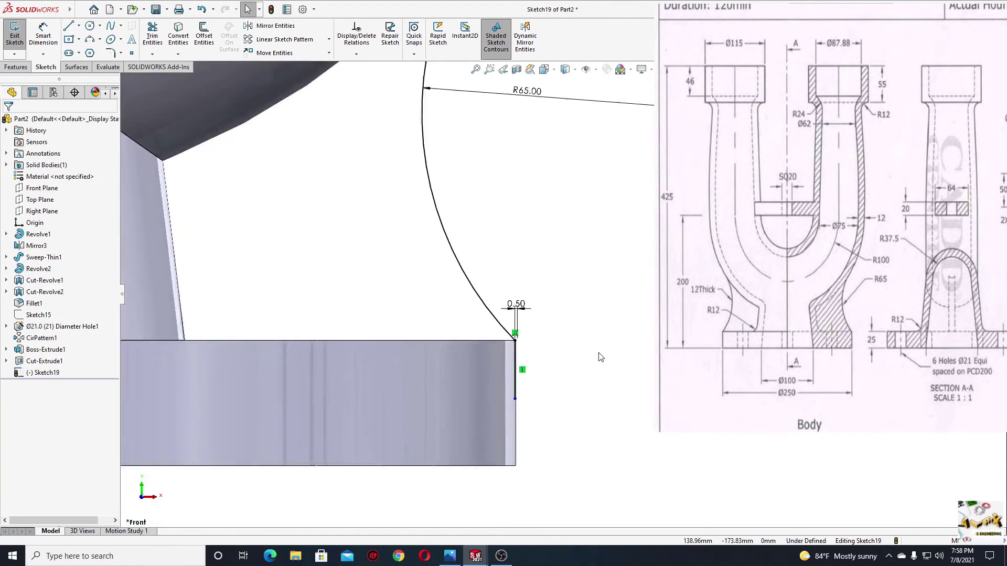
right_click(576, 231)
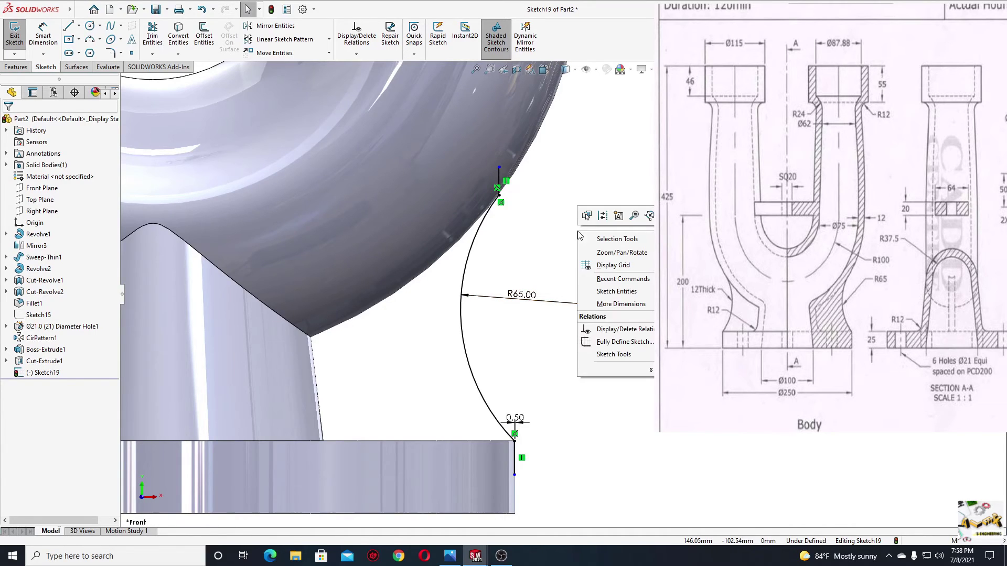
click(539, 244)
Step: Create a 12 mm thick rib from the sketch, with thickness on both sides, filling towards the neck
scroll(528, 279, up, 3)
ctrl+middle_drag(560, 256, 549, 291)
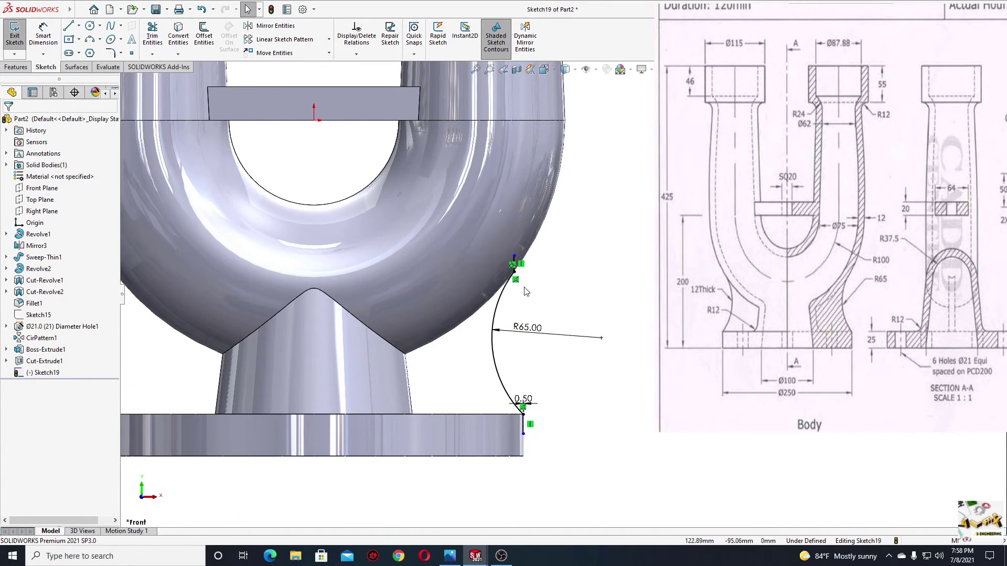
middle_drag(560, 331, 287, 310)
click(16, 67)
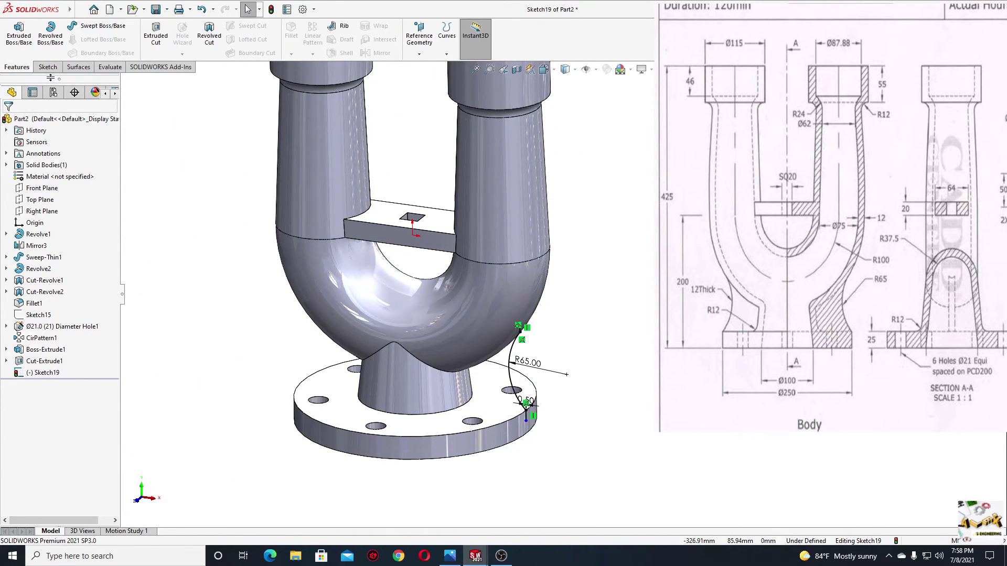
click(340, 30)
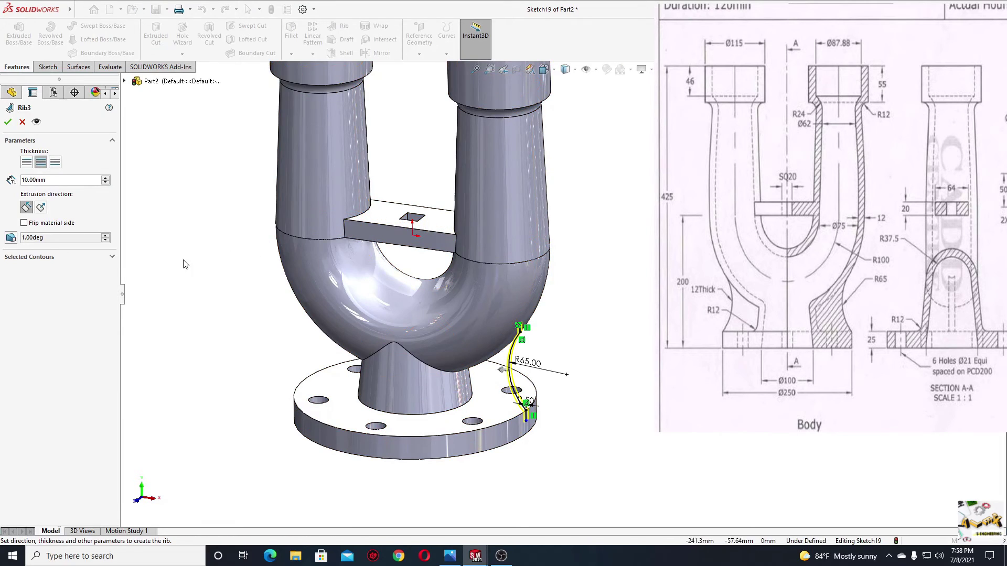
text(12)
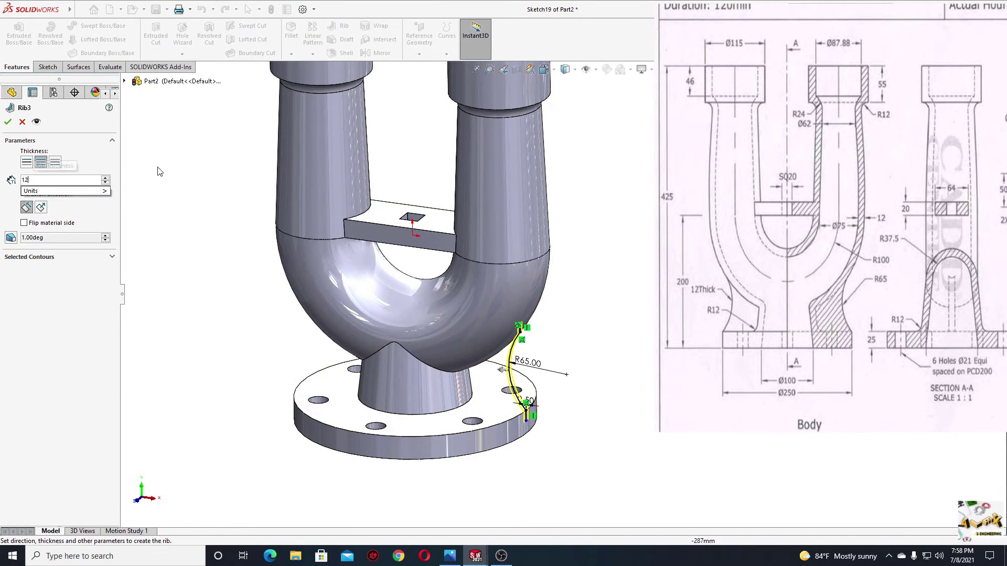
key(Return)
scroll(574, 409, down, 3)
middle_drag(512, 373, 548, 372)
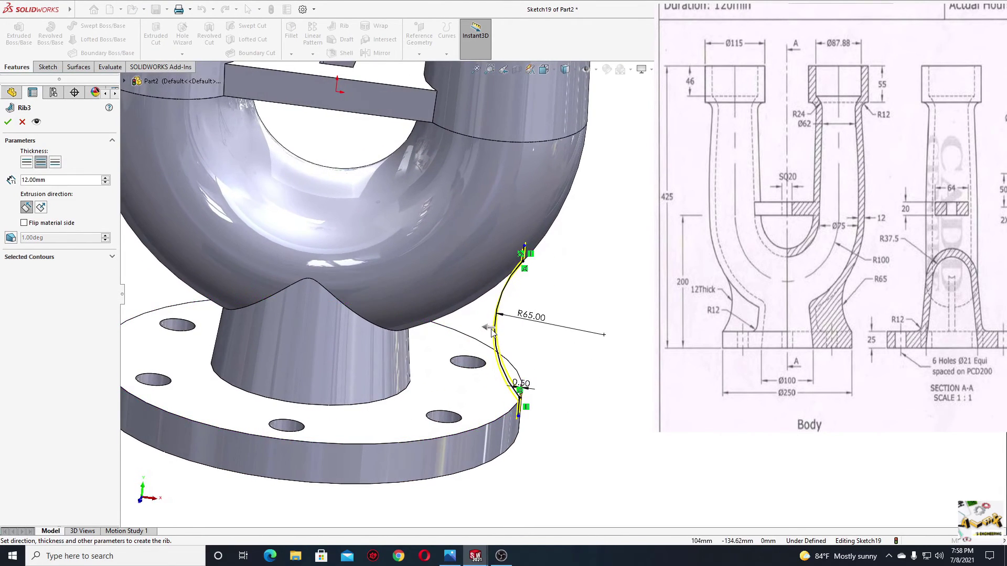
scroll(352, 357, up, 3)
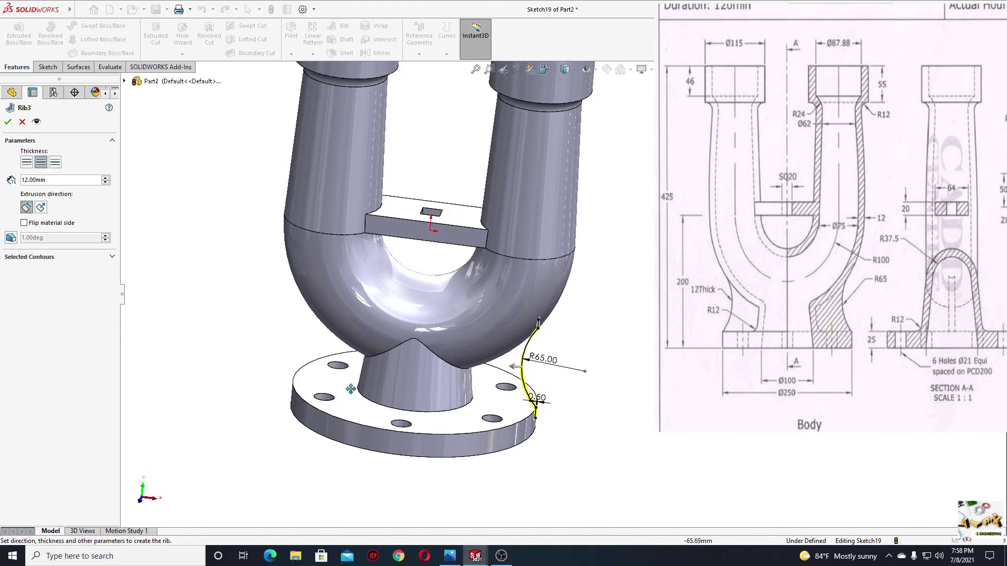
click(8, 122)
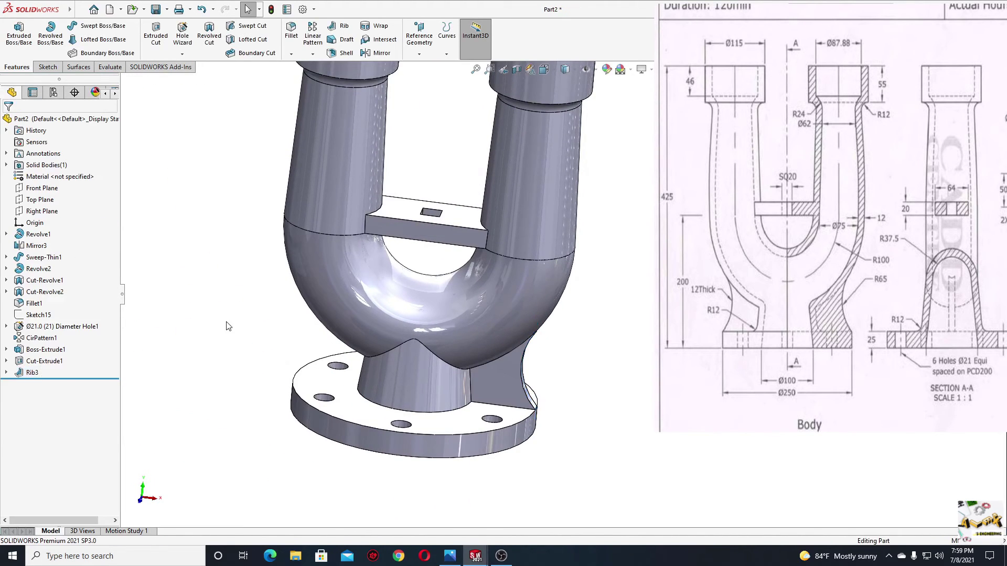
Step: Mirror the rib about the Right Plane to the opposite side of the neck
middle_drag(227, 325, 533, 443)
scroll(536, 403, up, 1)
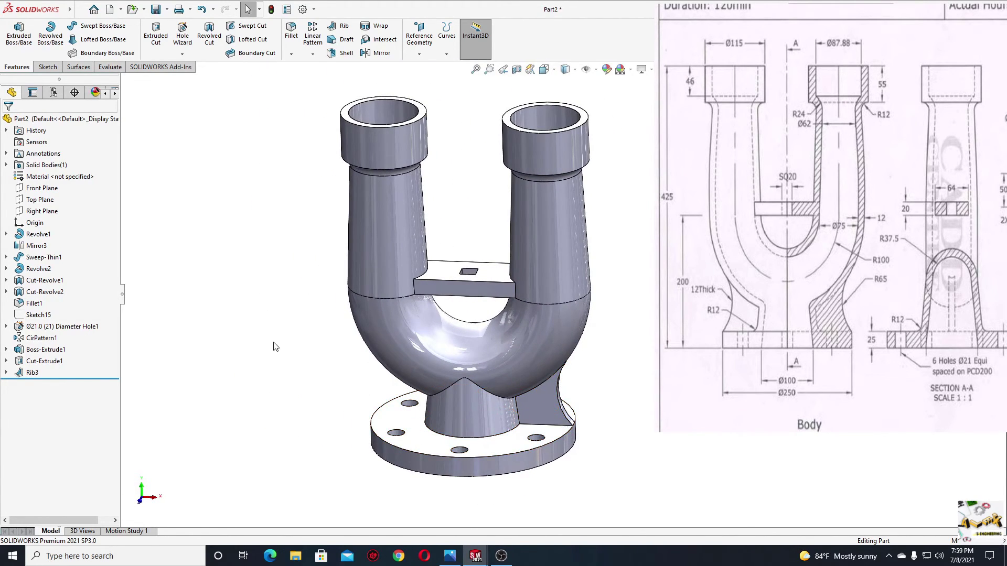
click(379, 53)
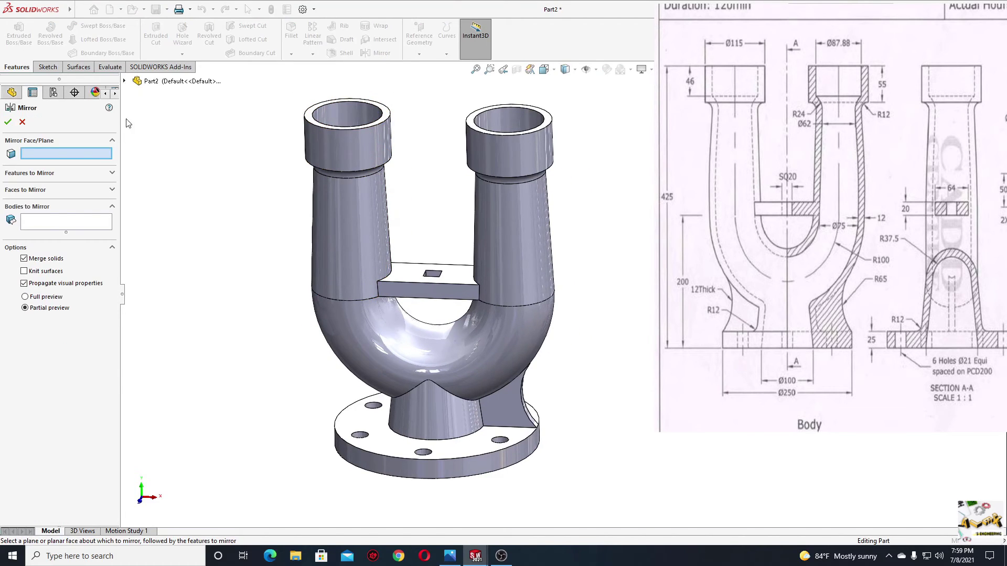
click(125, 82)
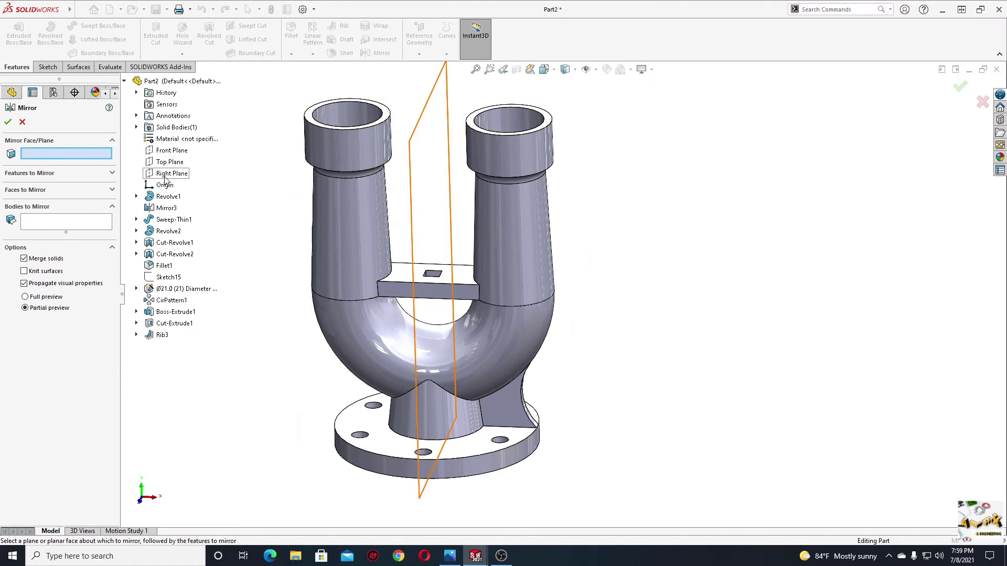
click(152, 174)
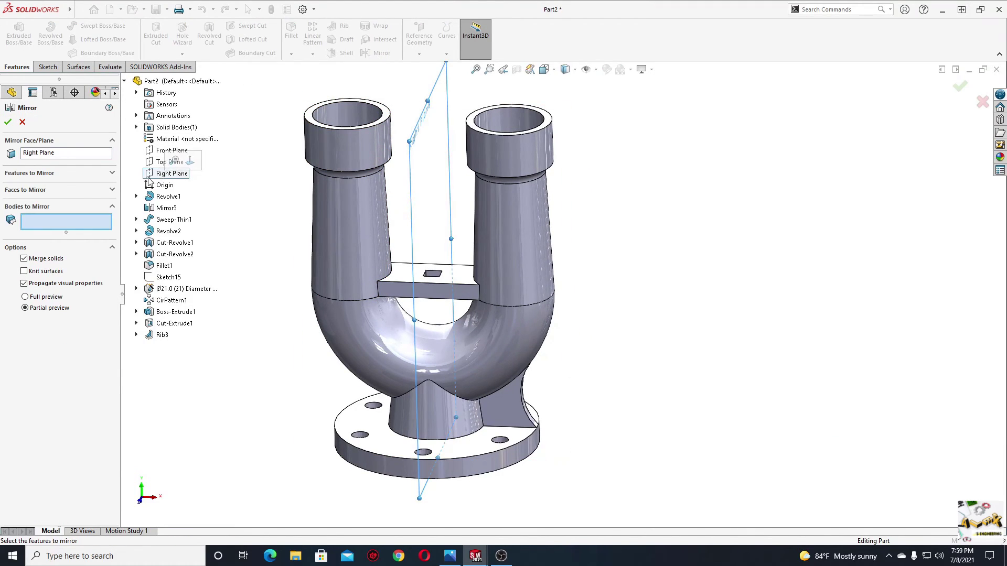
click(50, 174)
click(167, 337)
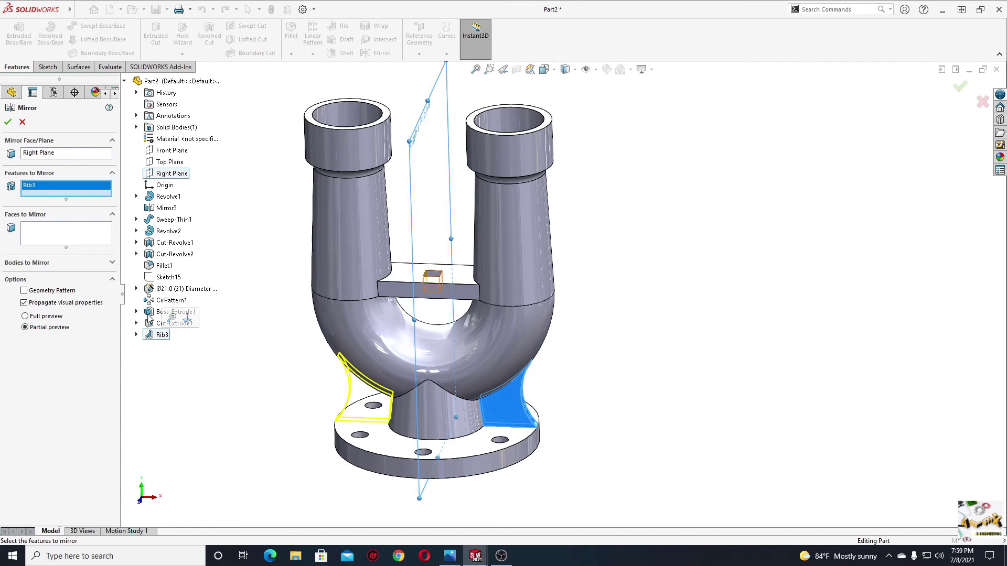
click(8, 122)
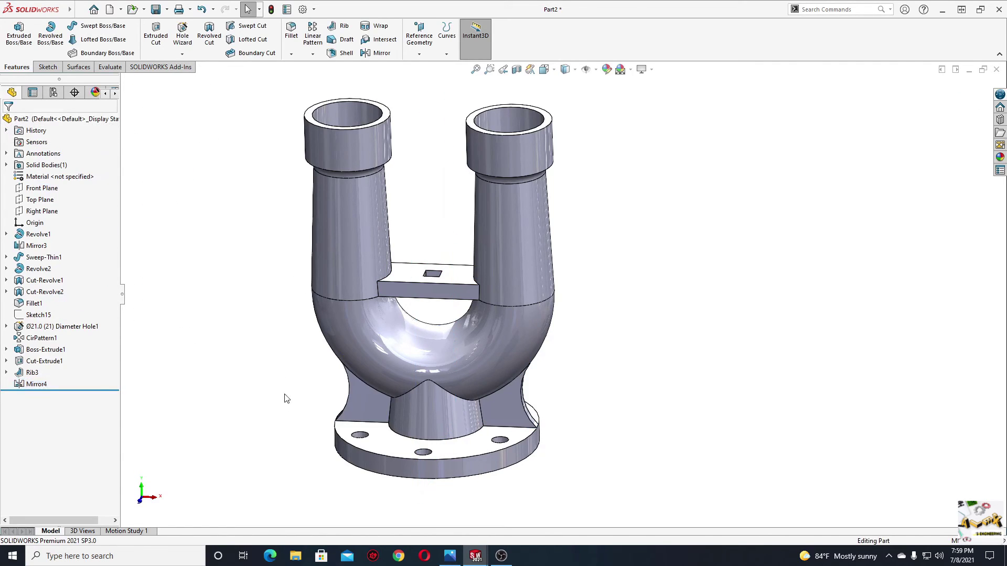
Step: Examine the body from several sides and show it in a section view lengthwise through both pipes
middle_drag(284, 399, 258, 393)
ctrl+middle_drag(329, 386, 298, 391)
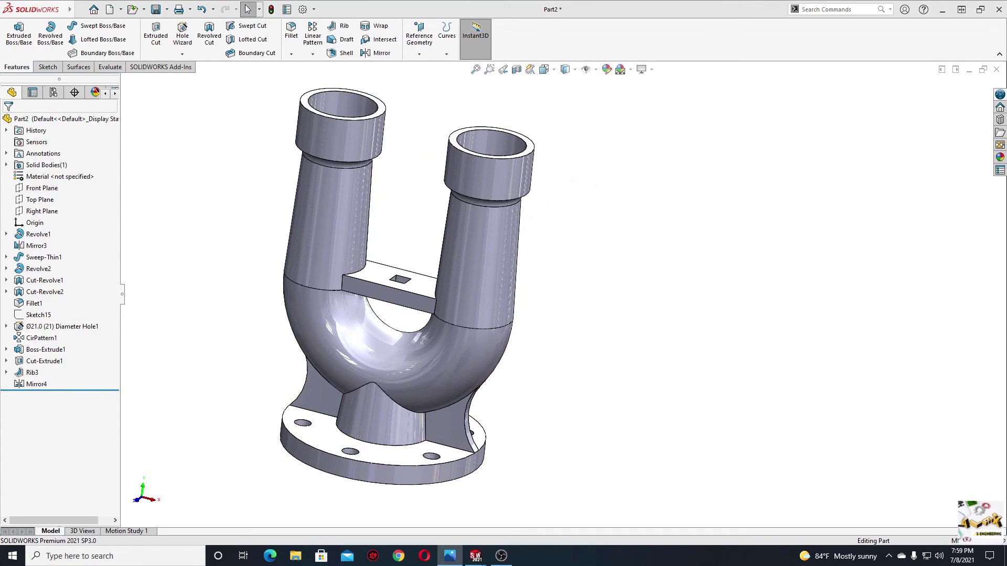
middle_drag(302, 394, 426, 358)
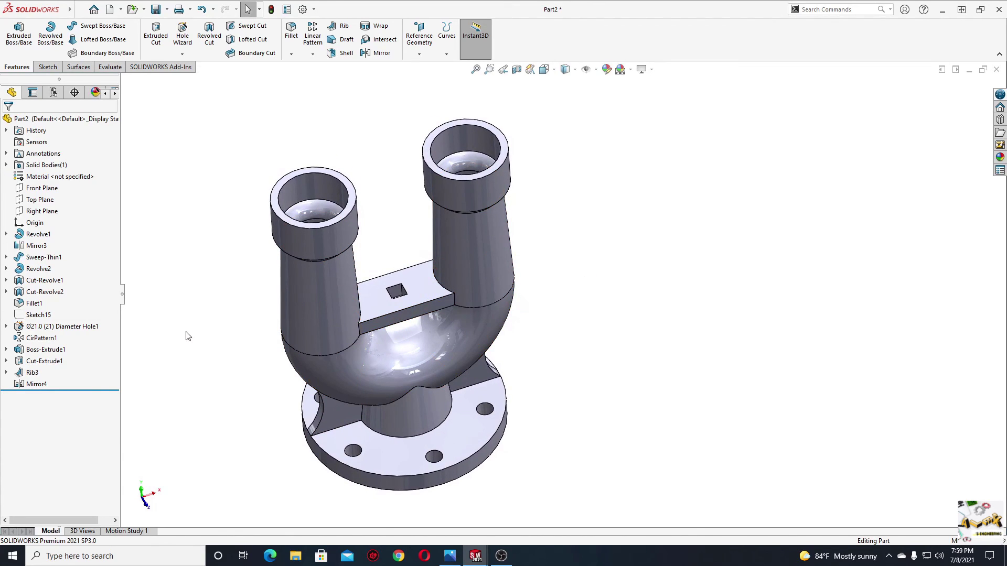
key(ctrl+1)
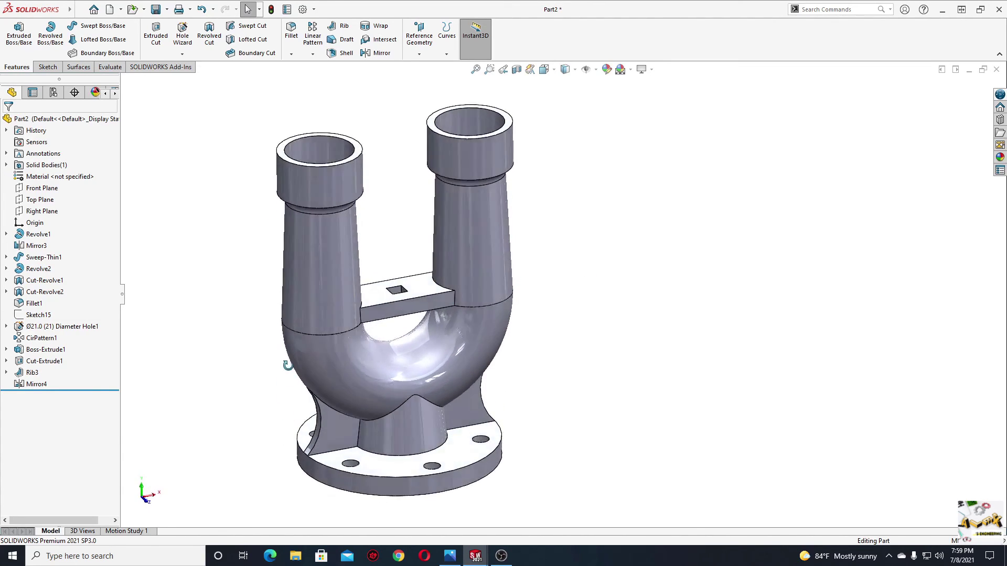
click(517, 72)
click(9, 125)
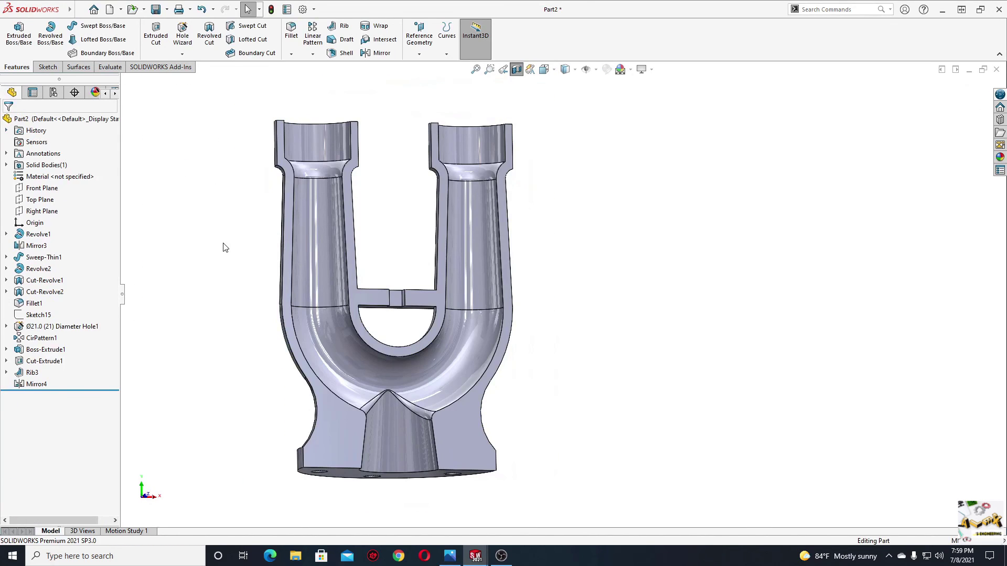
middle_drag(222, 247, 367, 283)
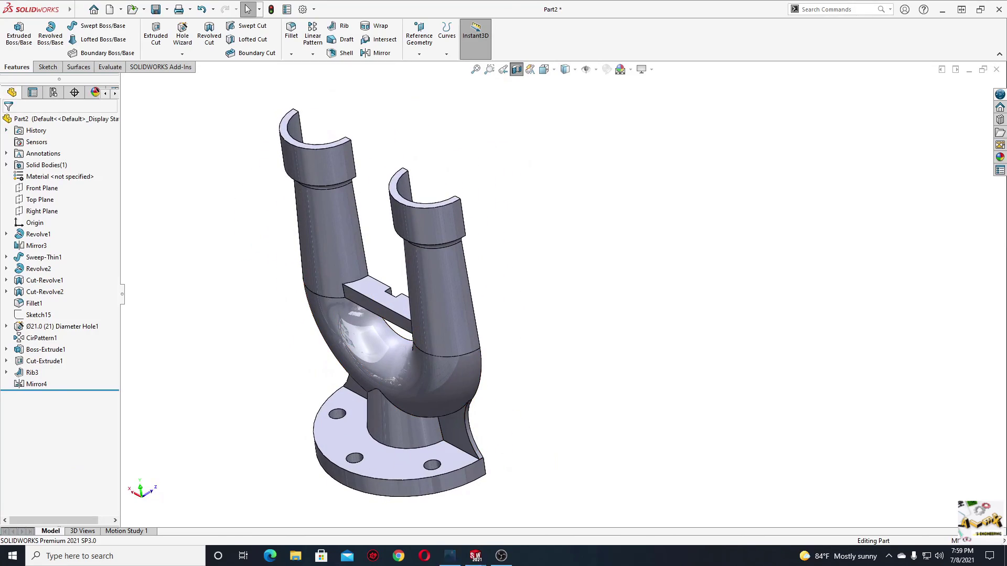